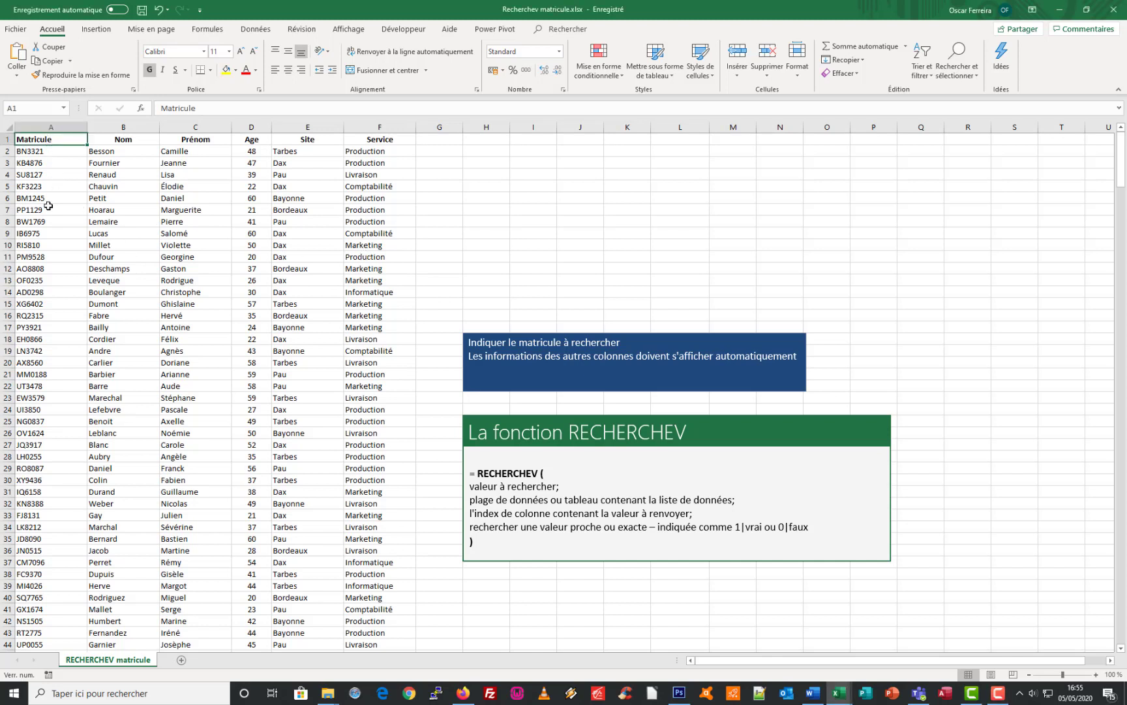
click(30, 199)
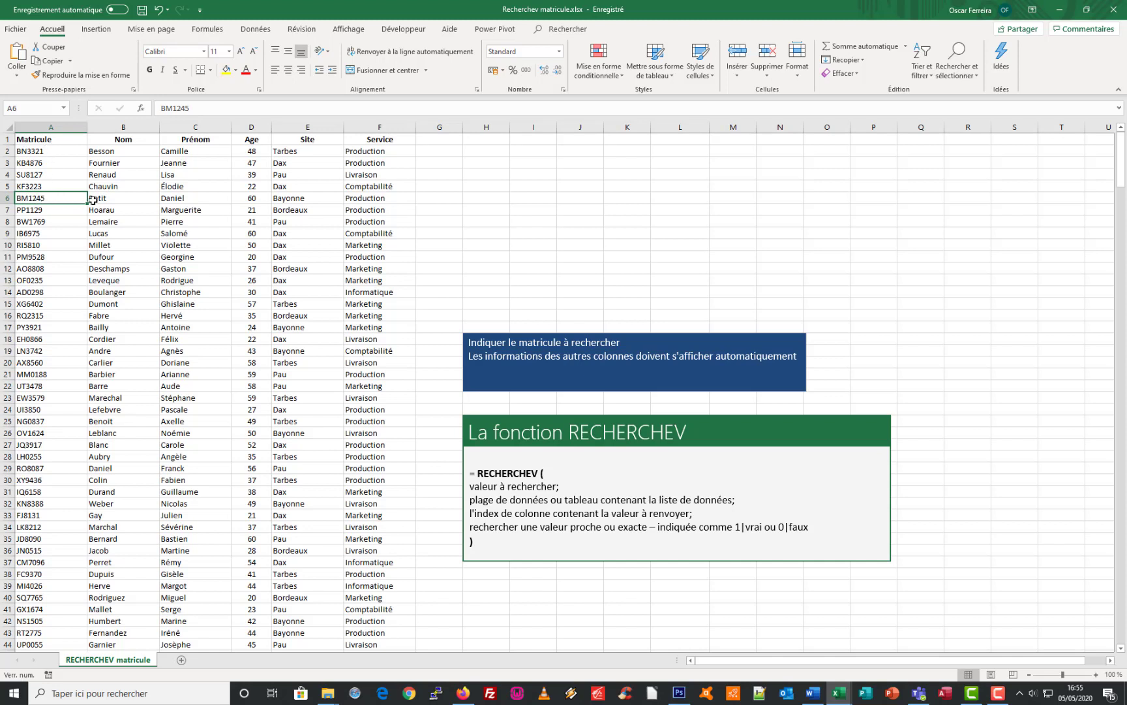
drag(95, 199, 370, 197)
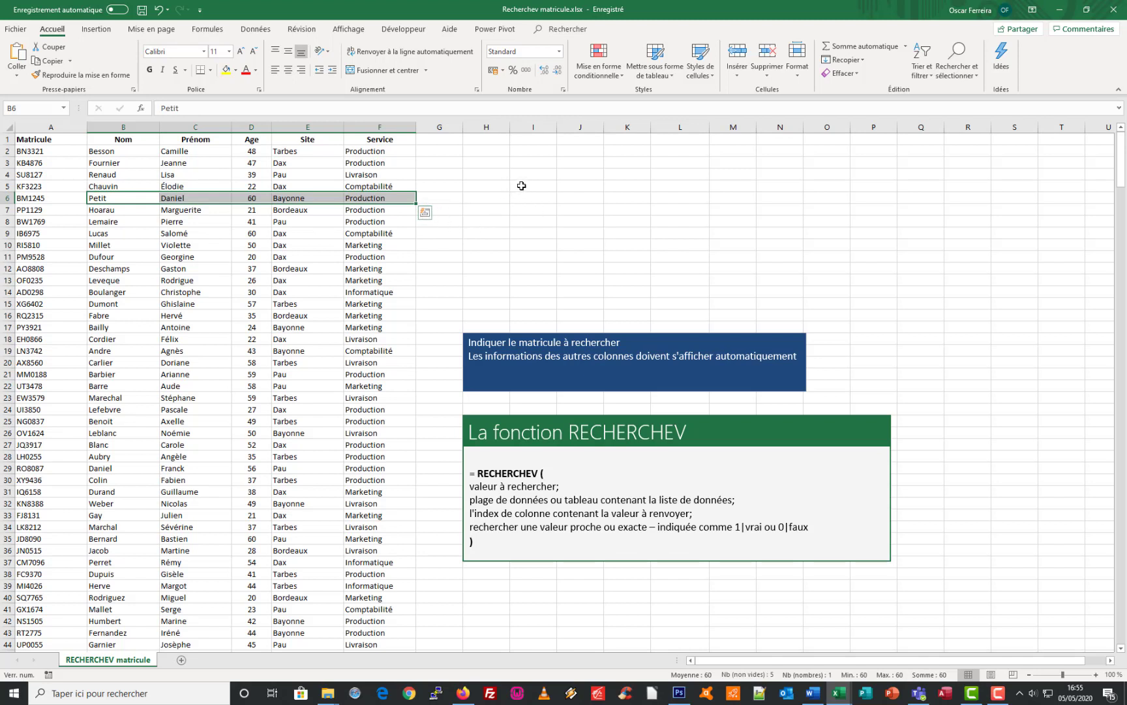
click(260, 222)
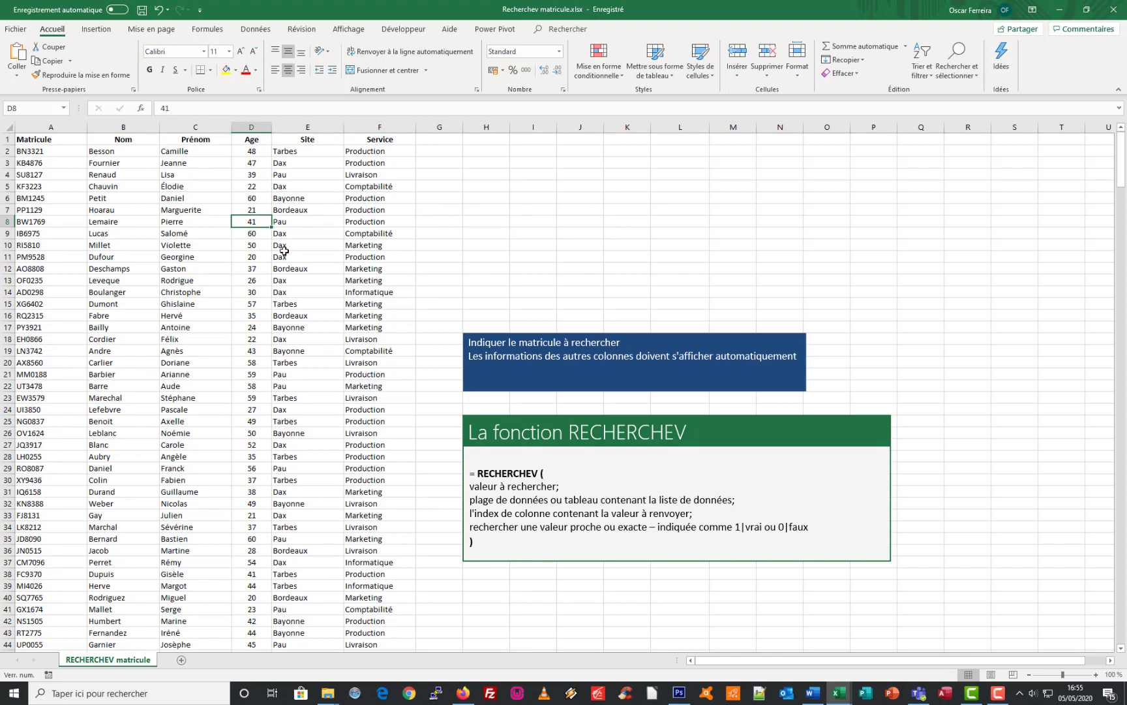
Step: Format the employee list A1:F195 as a blue medium-style table with headers and name the table employes
click(183, 225)
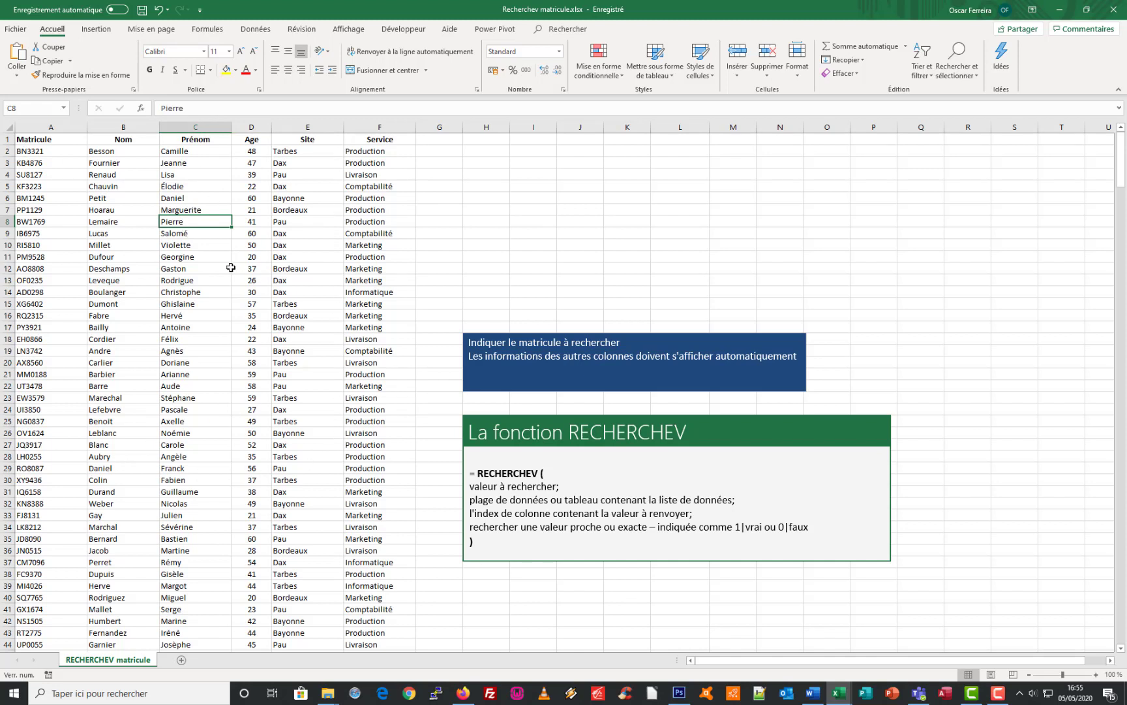
click(660, 61)
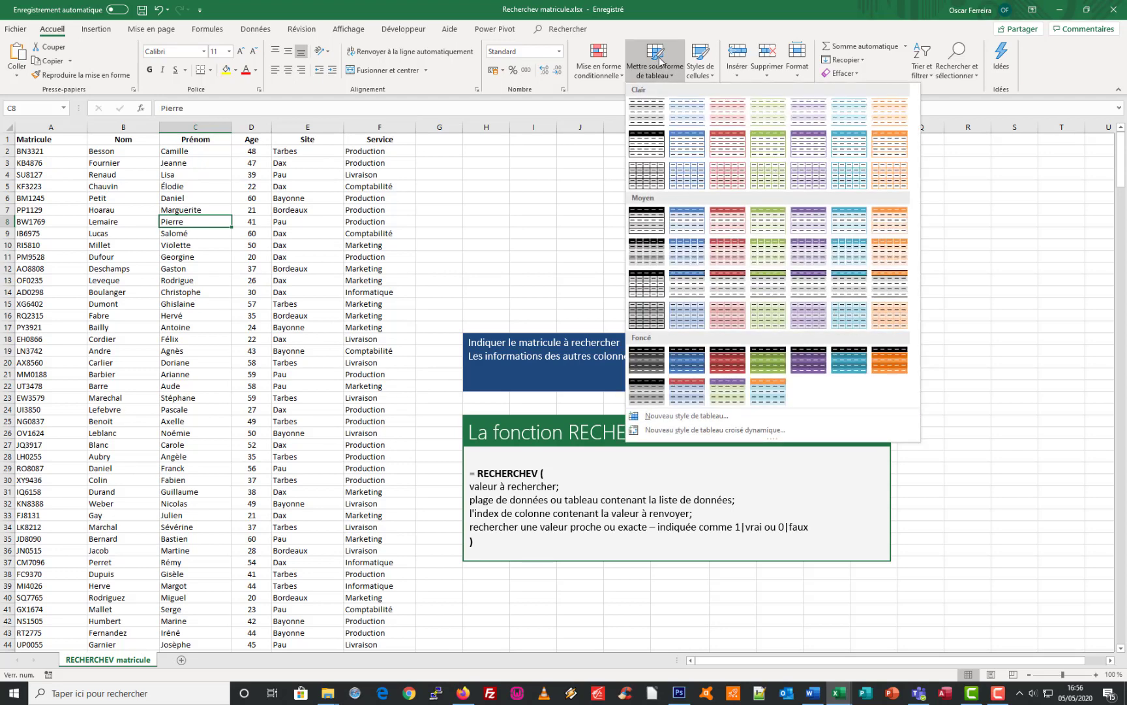
click(690, 221)
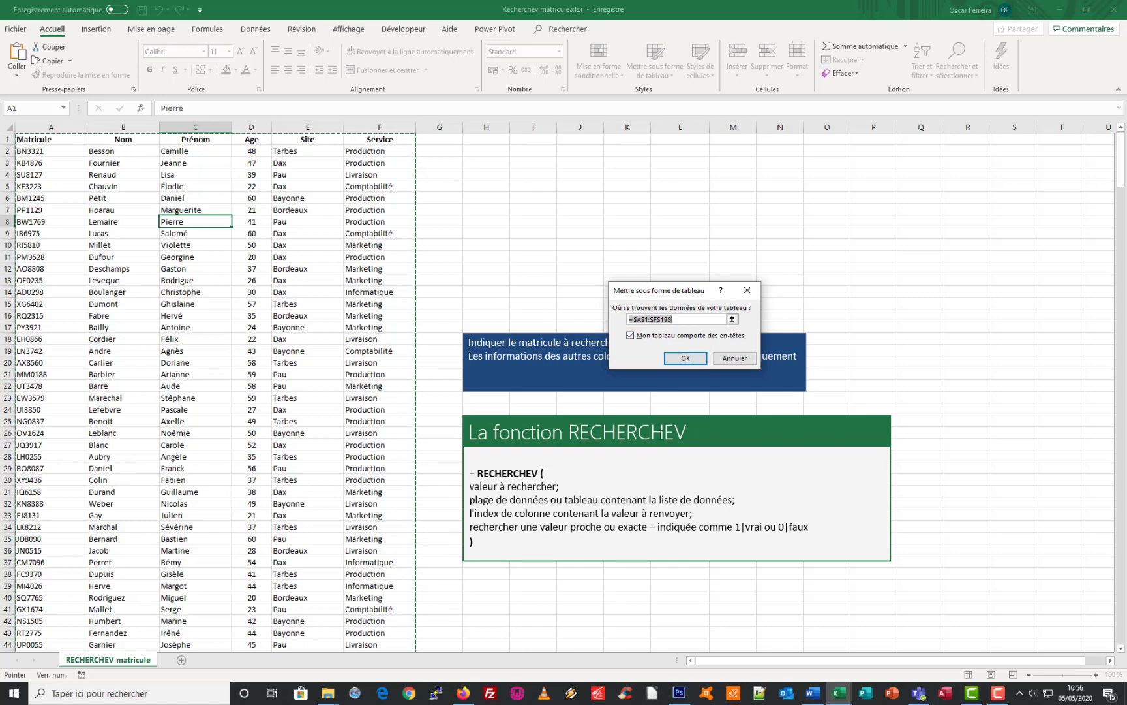
click(689, 361)
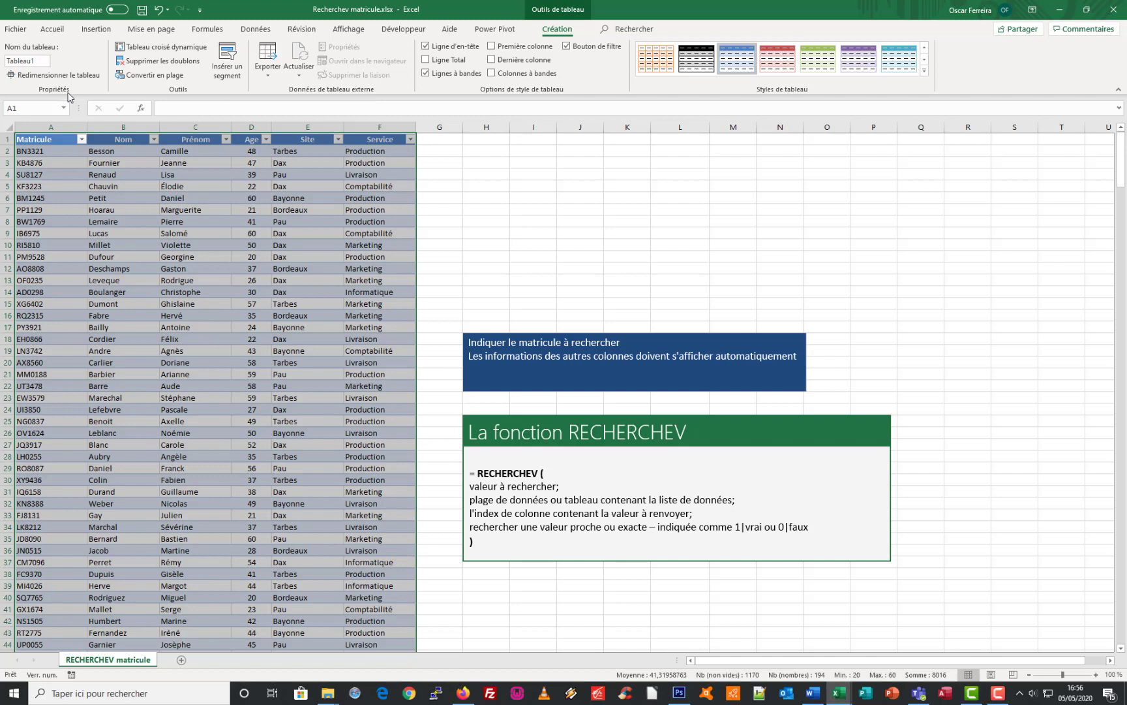
click(41, 59)
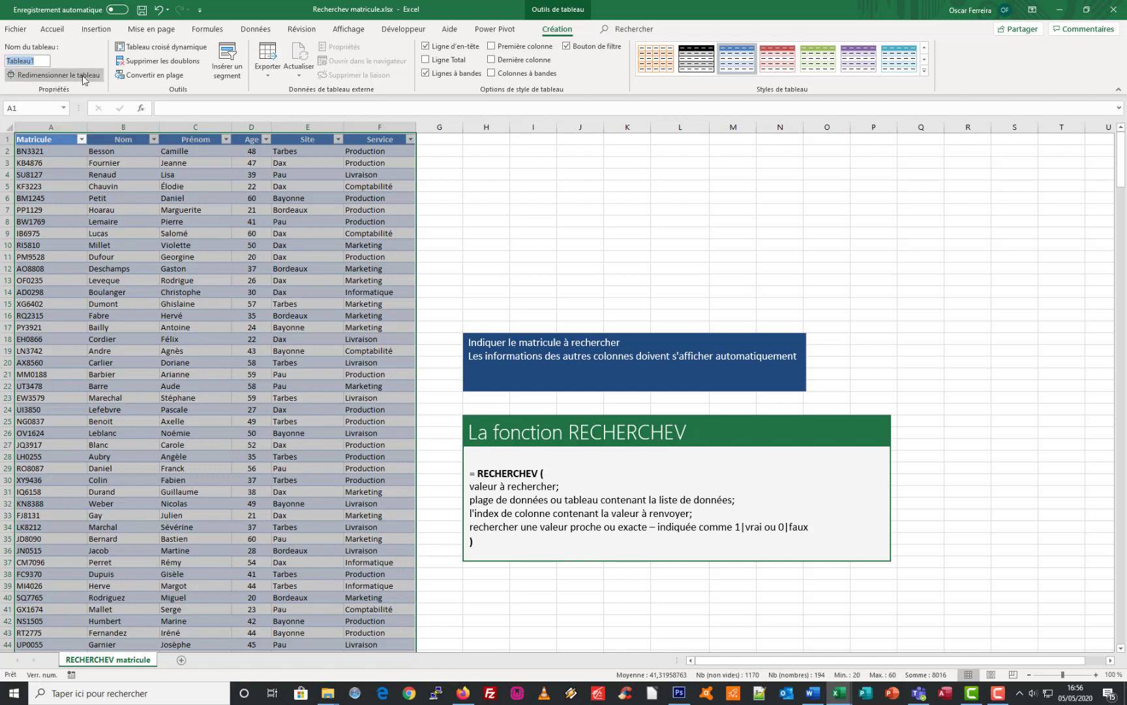
text(t)
click(208, 209)
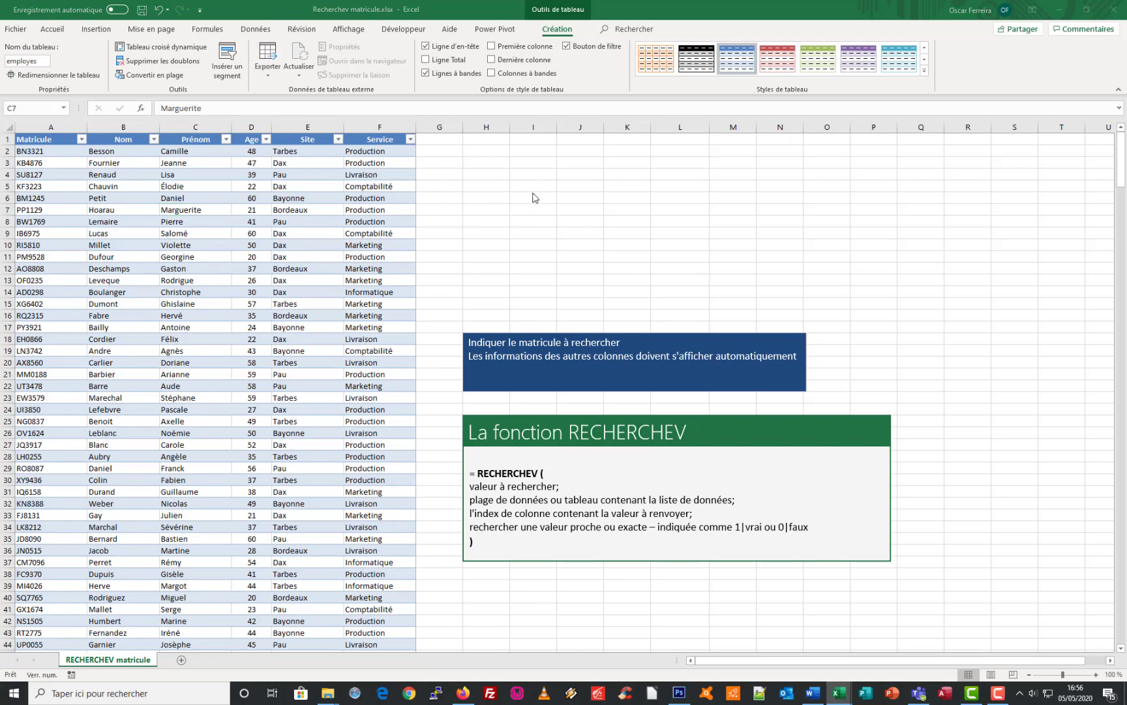
Step: Enter the heading "Recherche Matricule" in H4, fitting column H to the text and making column I a narrow gap
click(486, 175)
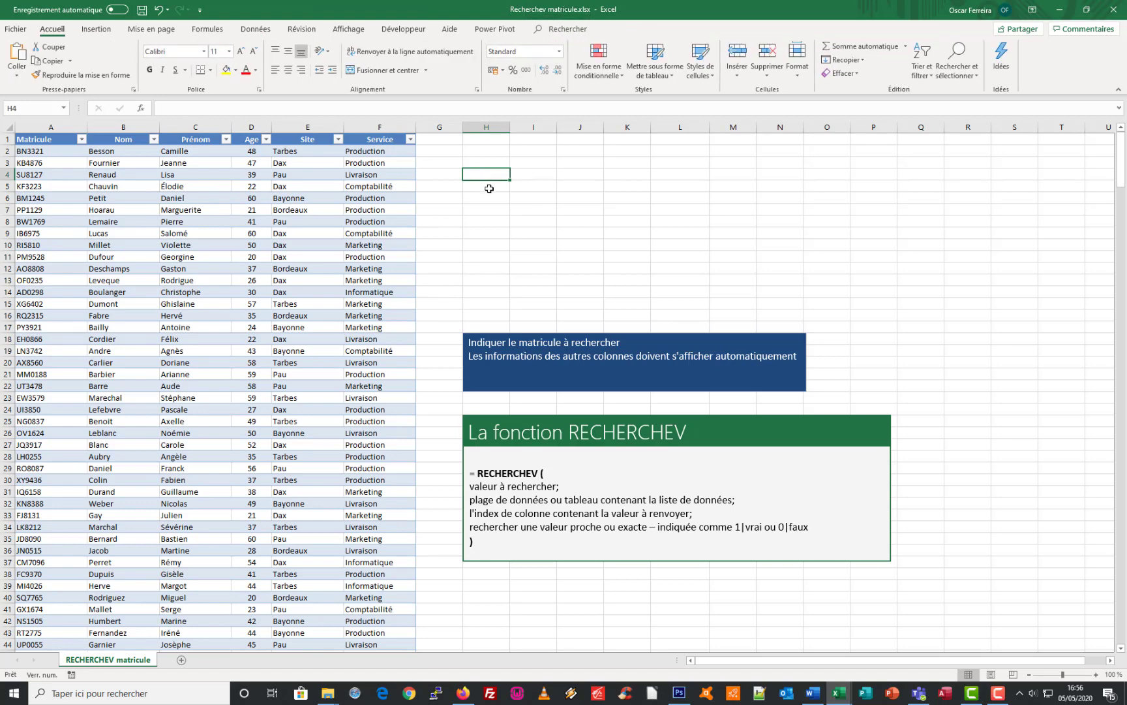
text(Recherche Matricule)
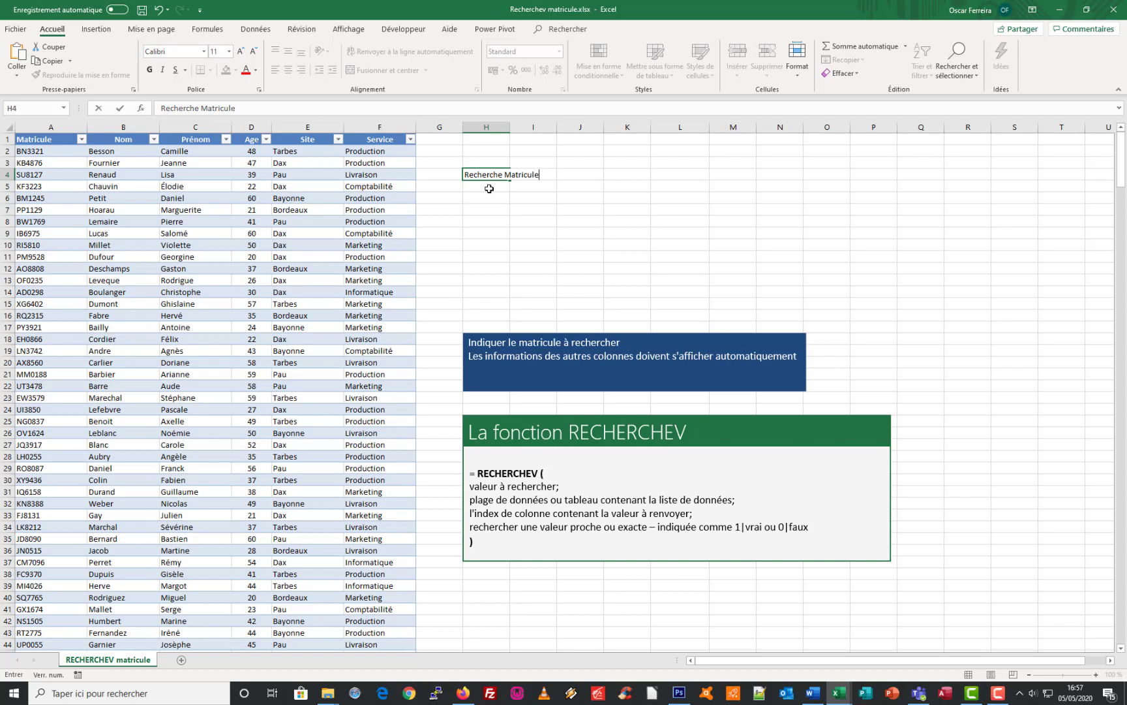
click(511, 124)
double_click(511, 124)
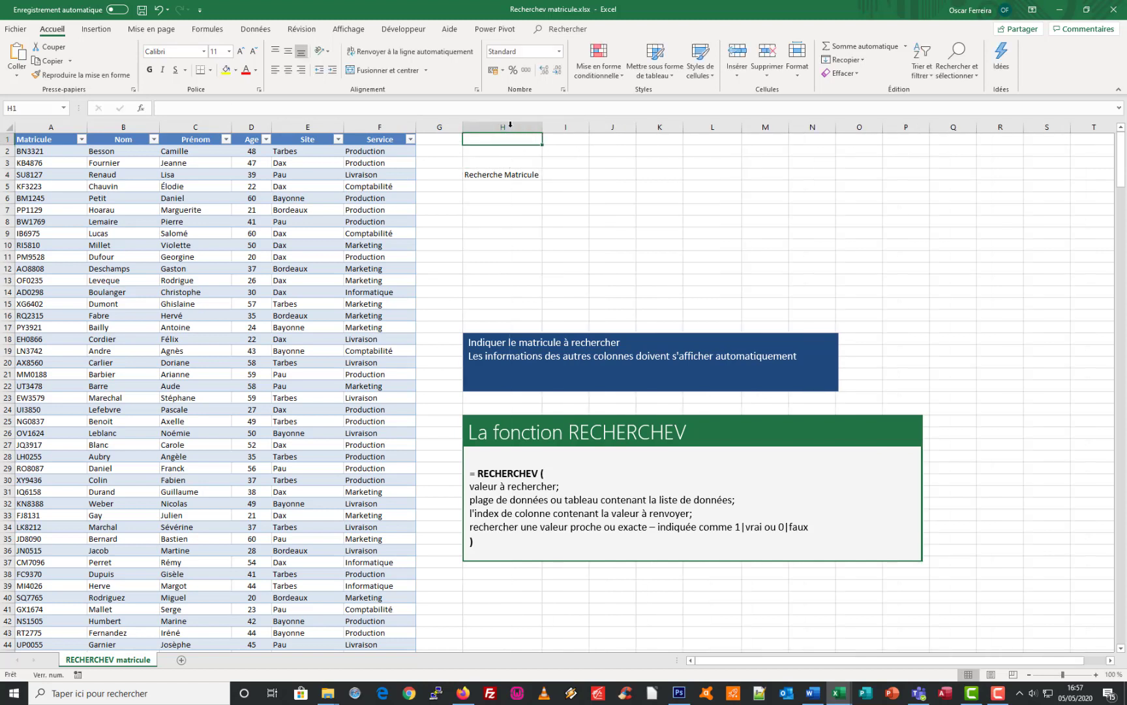
click(501, 186)
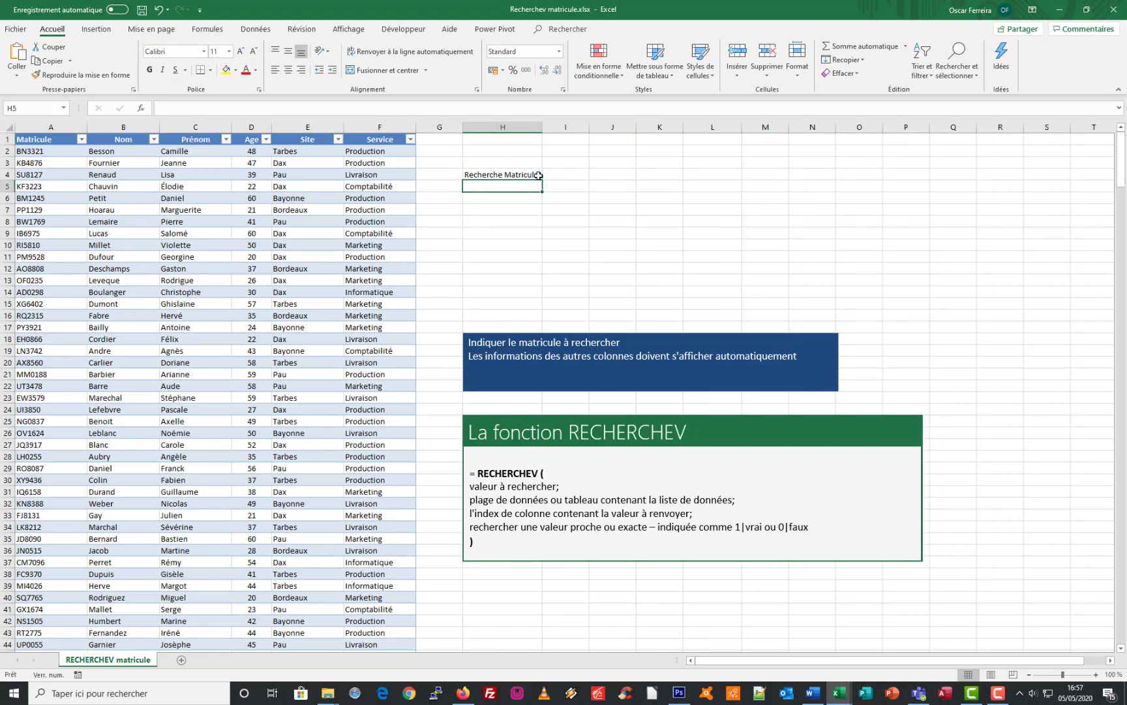
drag(589, 130, 562, 134)
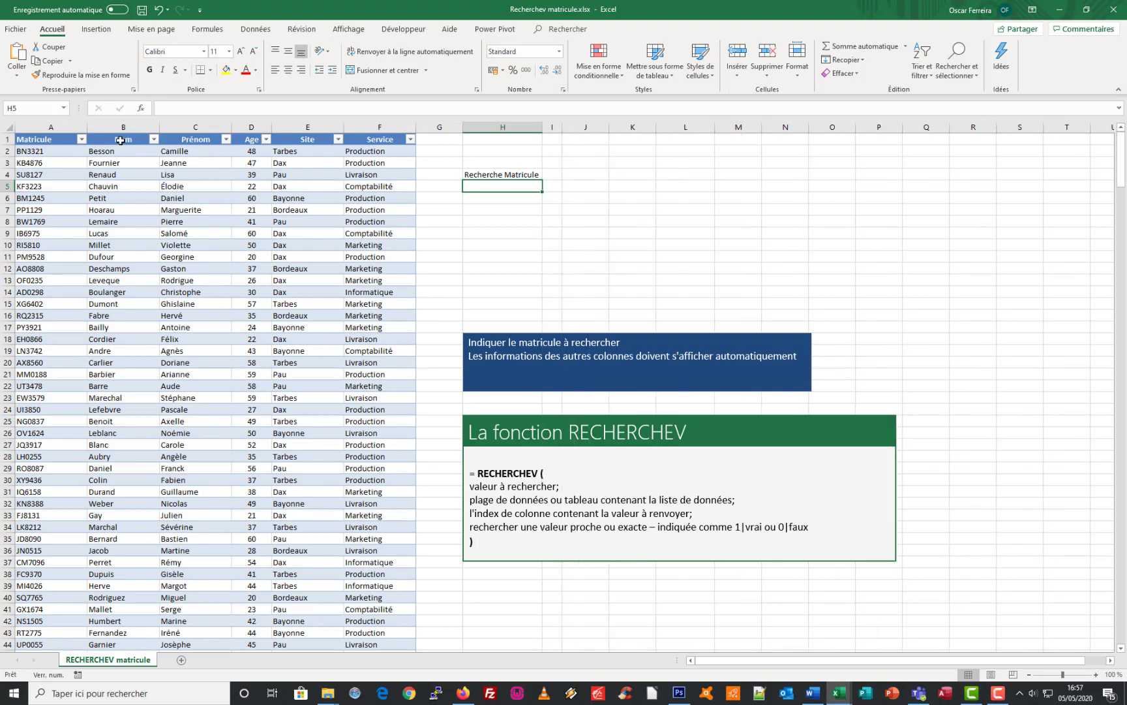
Step: Copy the table headers Nom through Service to J4:N4 and widen columns J to N equally
drag(120, 140, 391, 136)
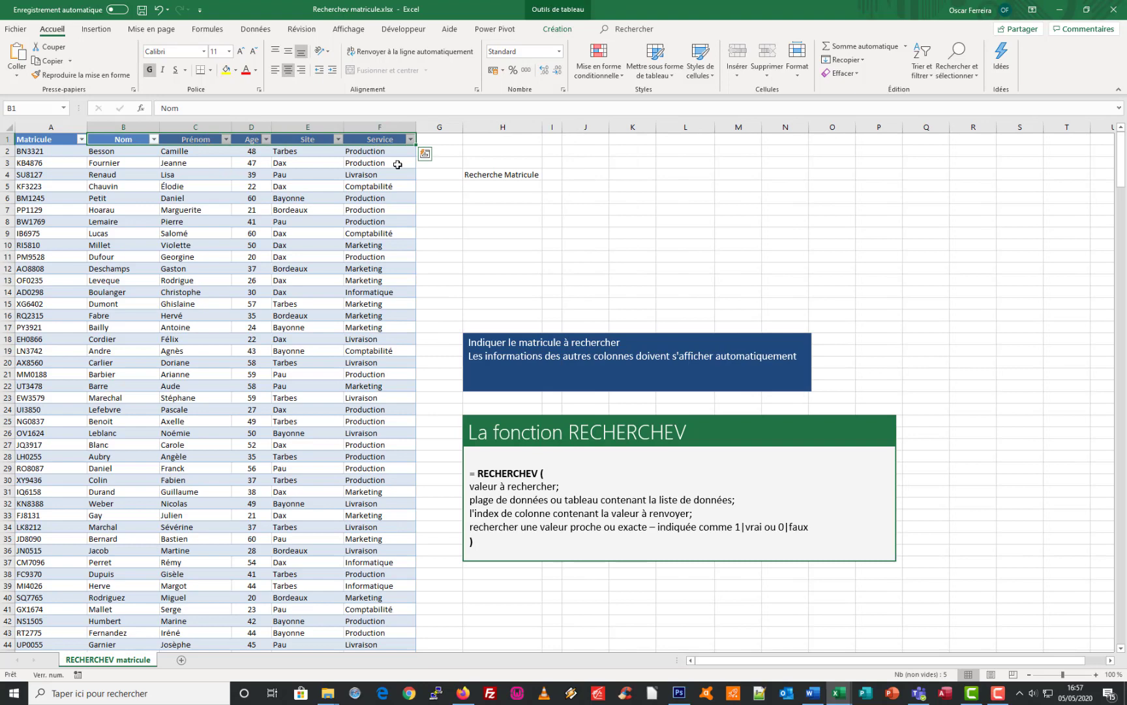
key(ctrl+c)
click(588, 175)
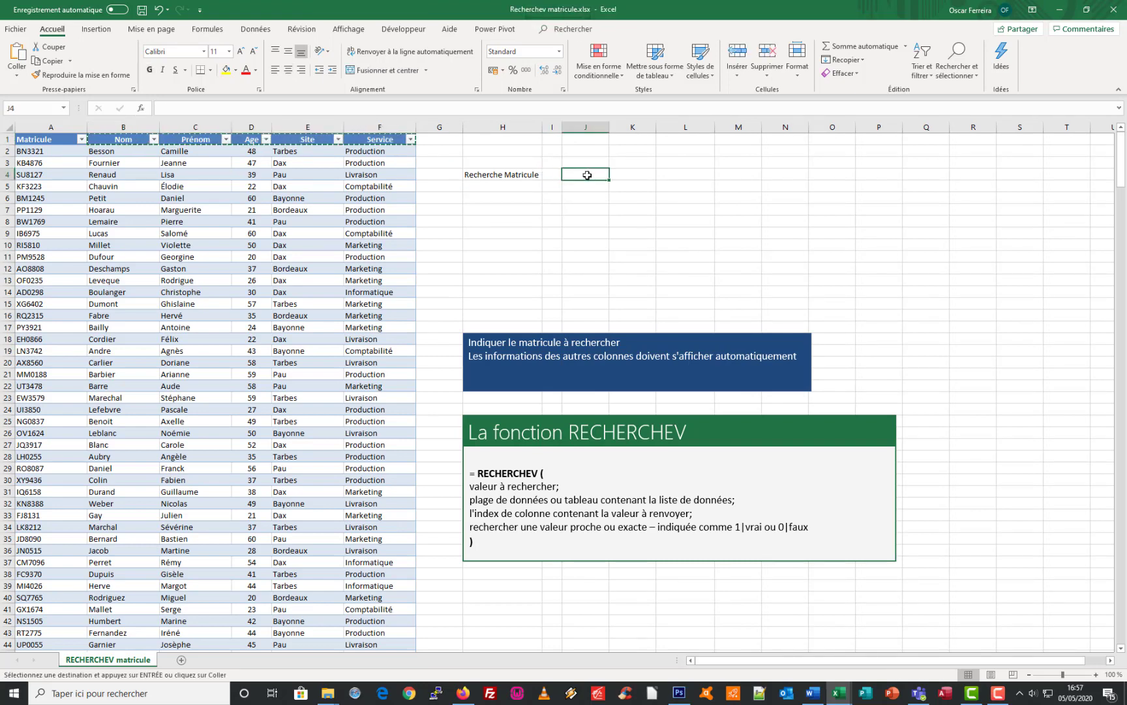
key(ctrl+v)
drag(585, 127, 786, 124)
drag(611, 127, 857, 119)
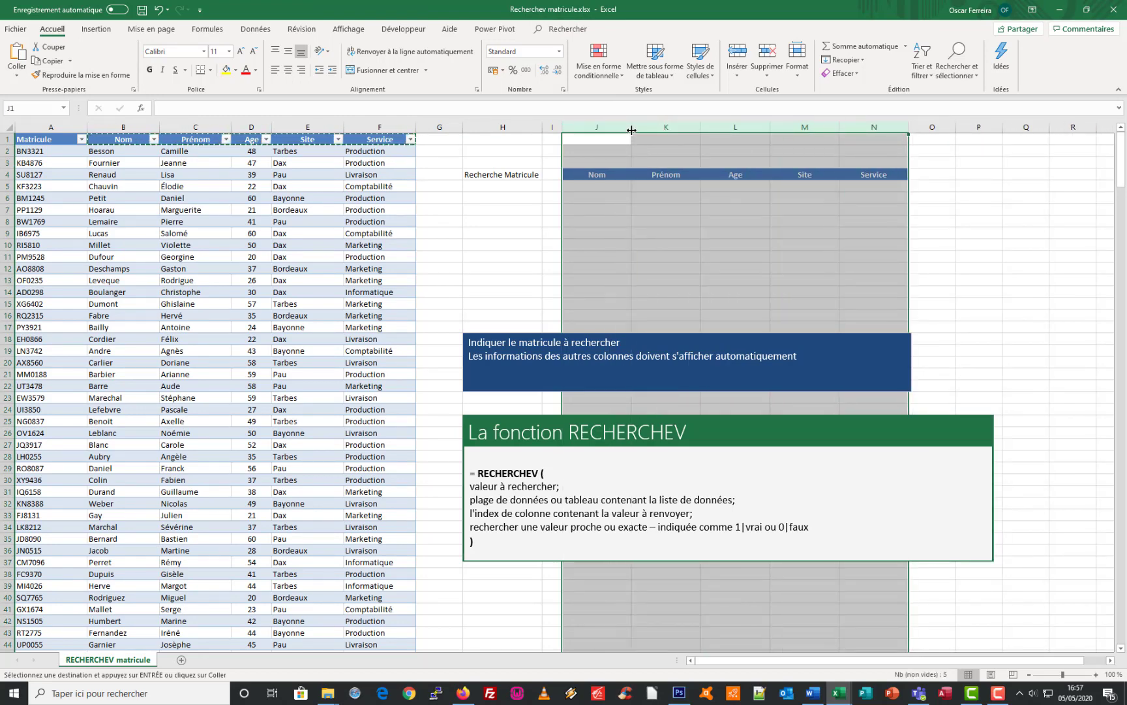
click(593, 196)
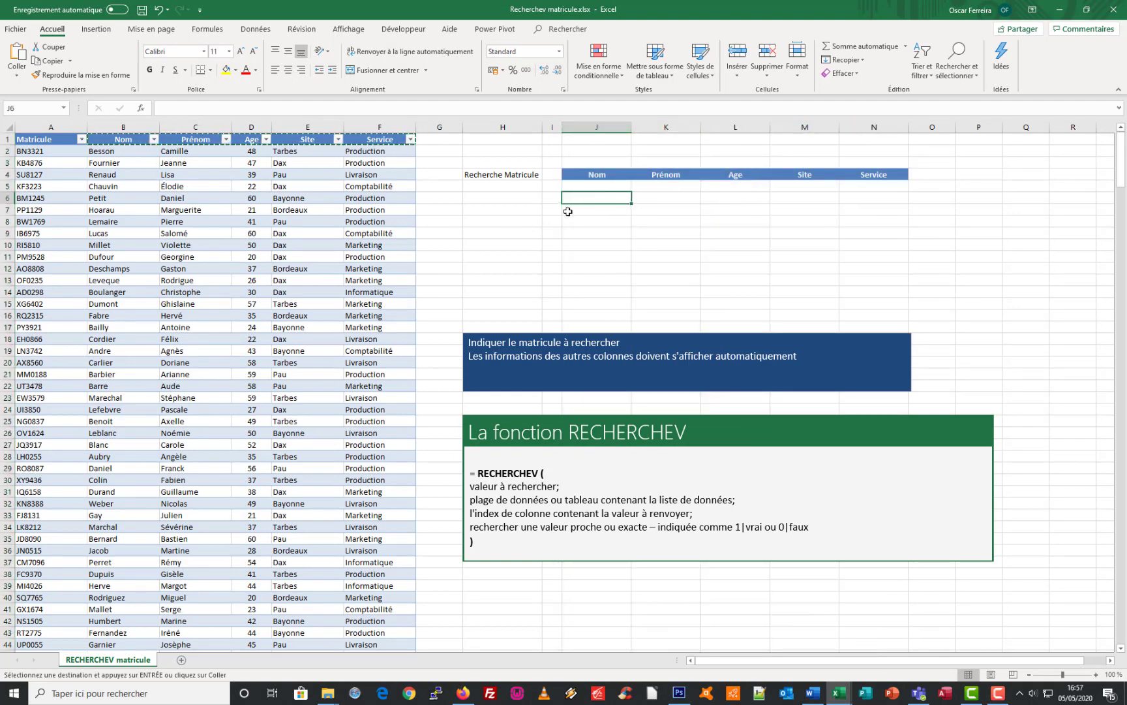
Step: Give the Recherche Matricule heading in H4 a red fill and bold text
click(503, 176)
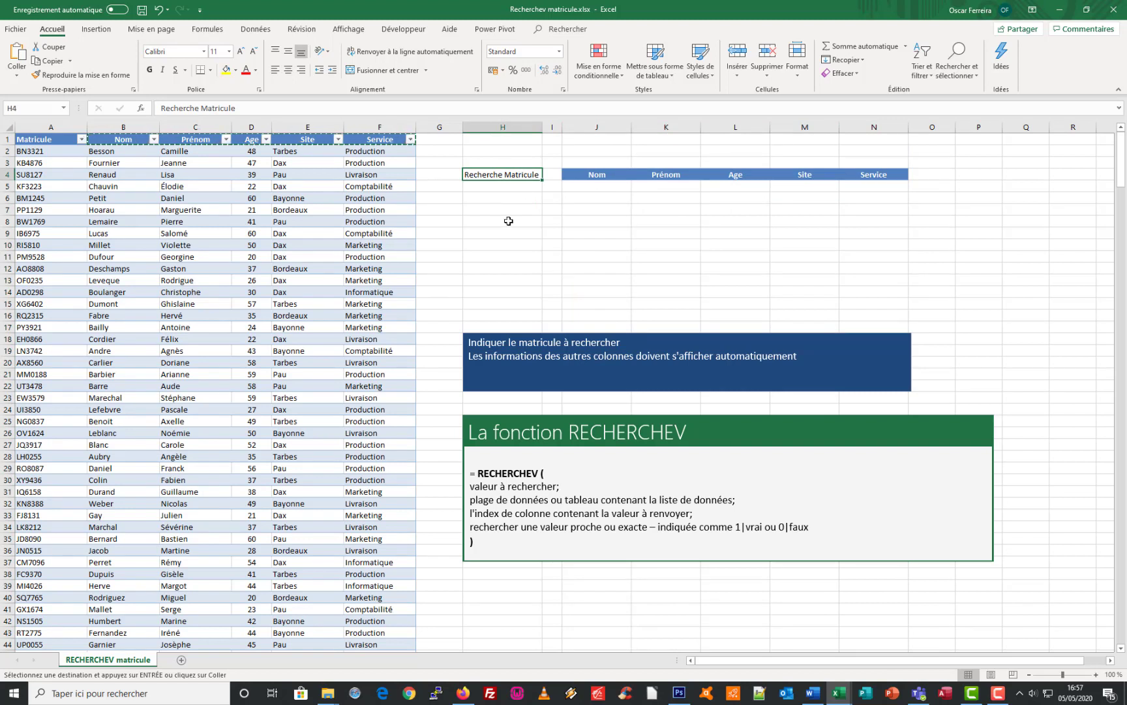
click(502, 199)
key(Escape)
click(502, 176)
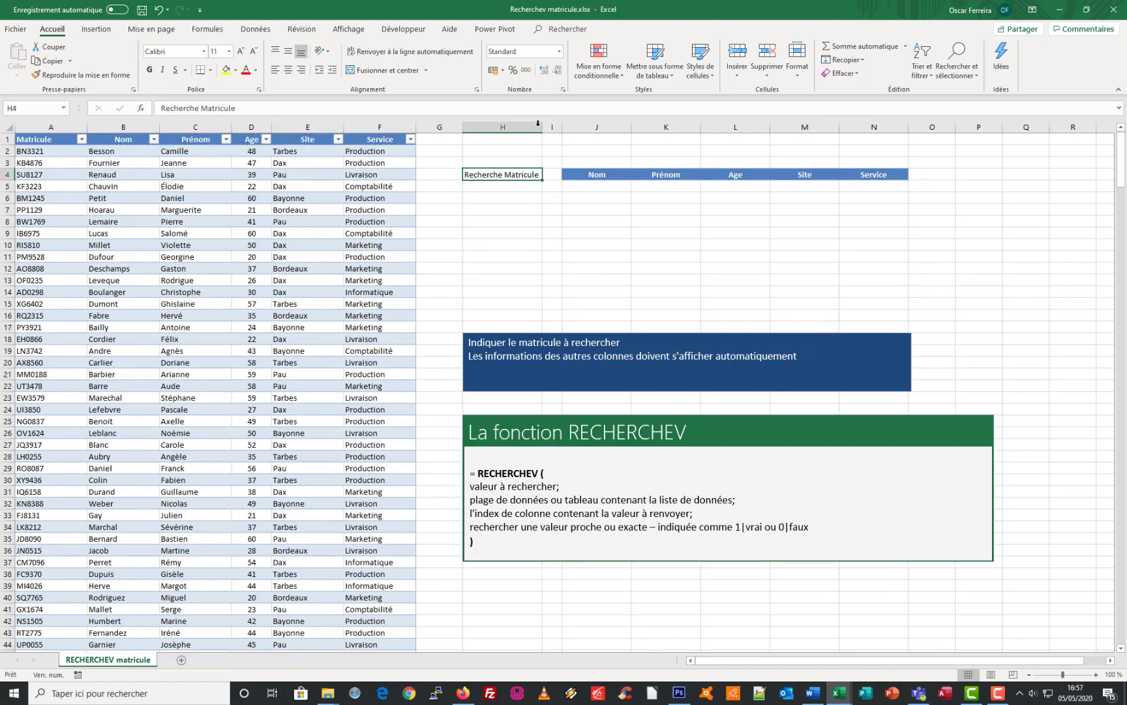
click(236, 70)
click(276, 97)
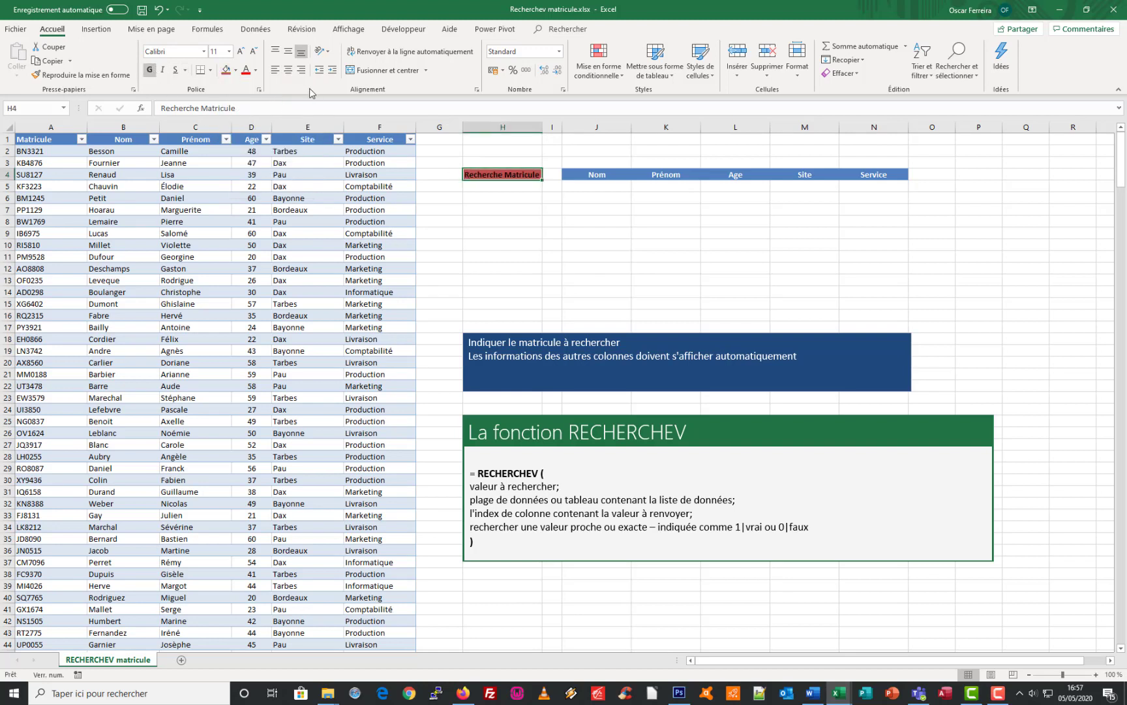
Step: Widen column H slightly and format the H4 heading as centred white text
drag(542, 128, 551, 128)
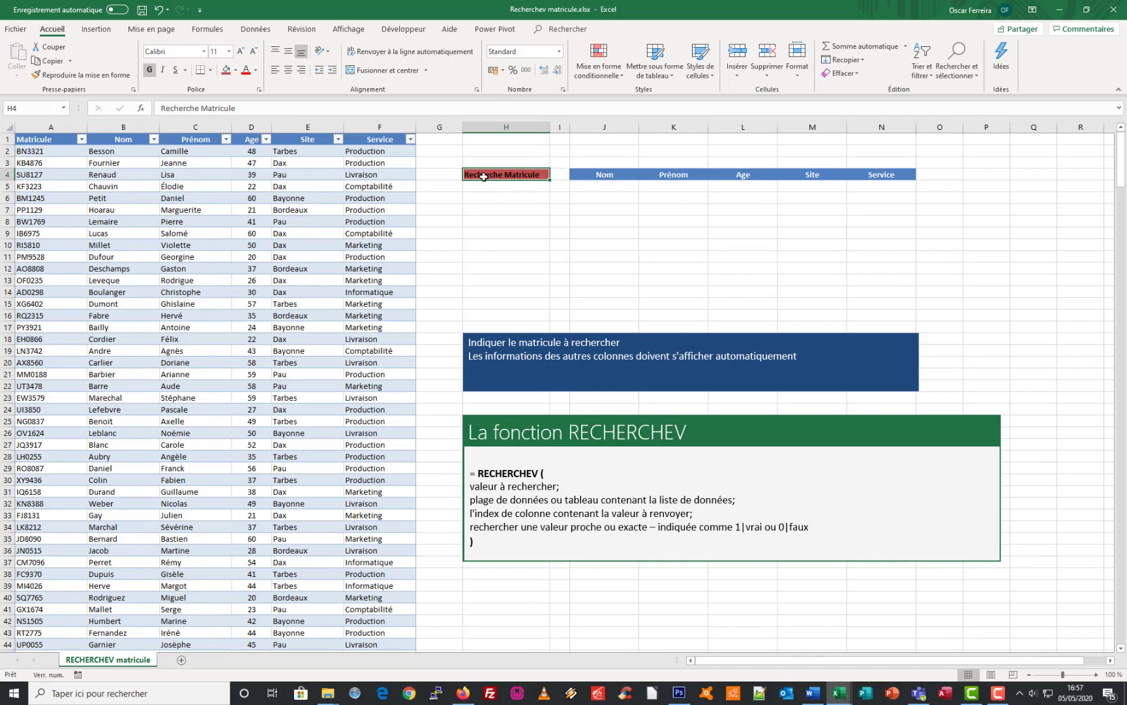
click(288, 70)
click(500, 187)
click(506, 174)
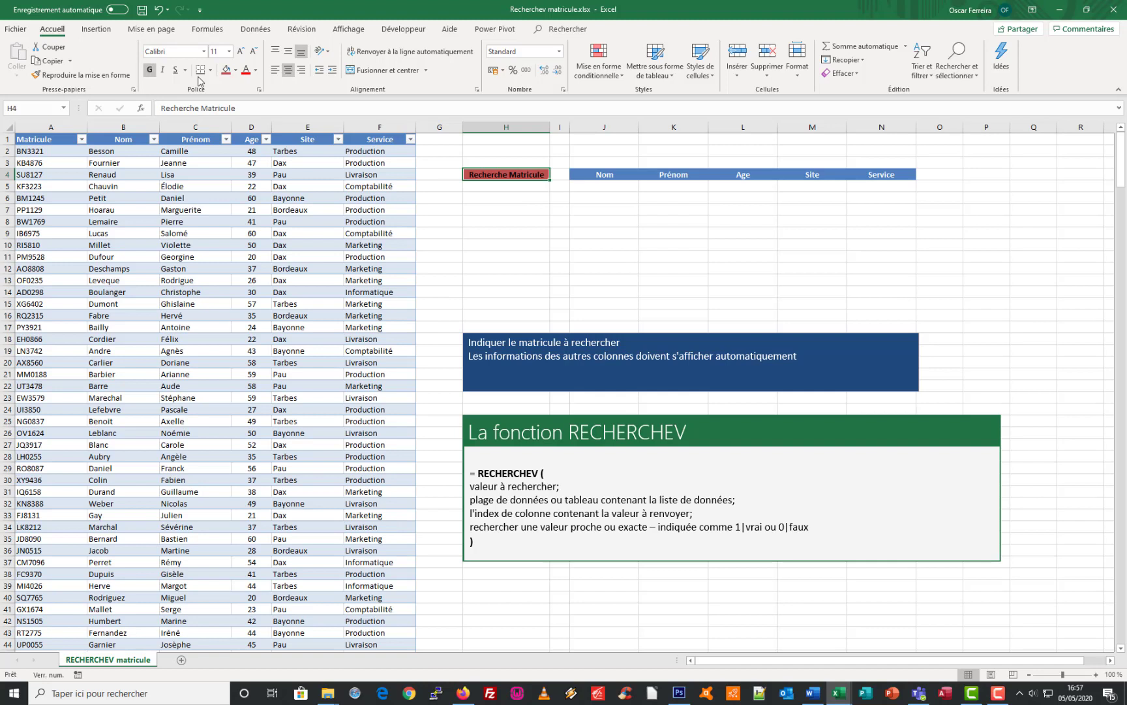
click(256, 71)
click(247, 111)
key(Return)
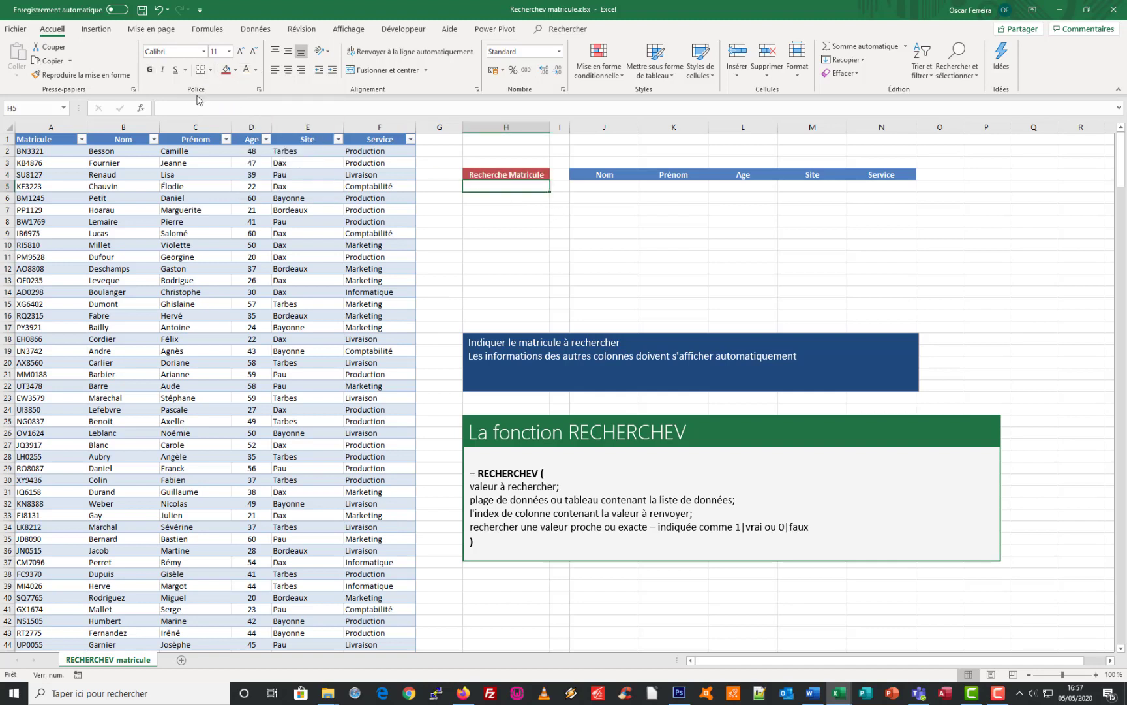
Step: Fill the search cell H5 with light grey and the result cells J5:N5 with light blue
click(236, 69)
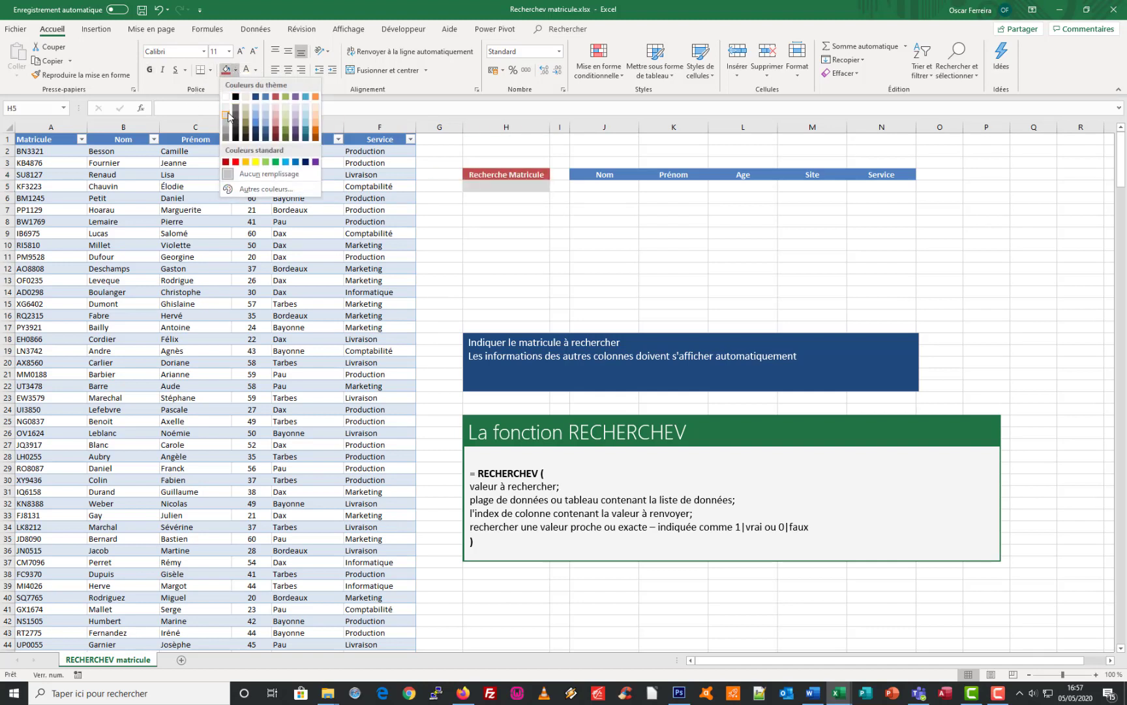
click(226, 111)
drag(603, 186, 875, 190)
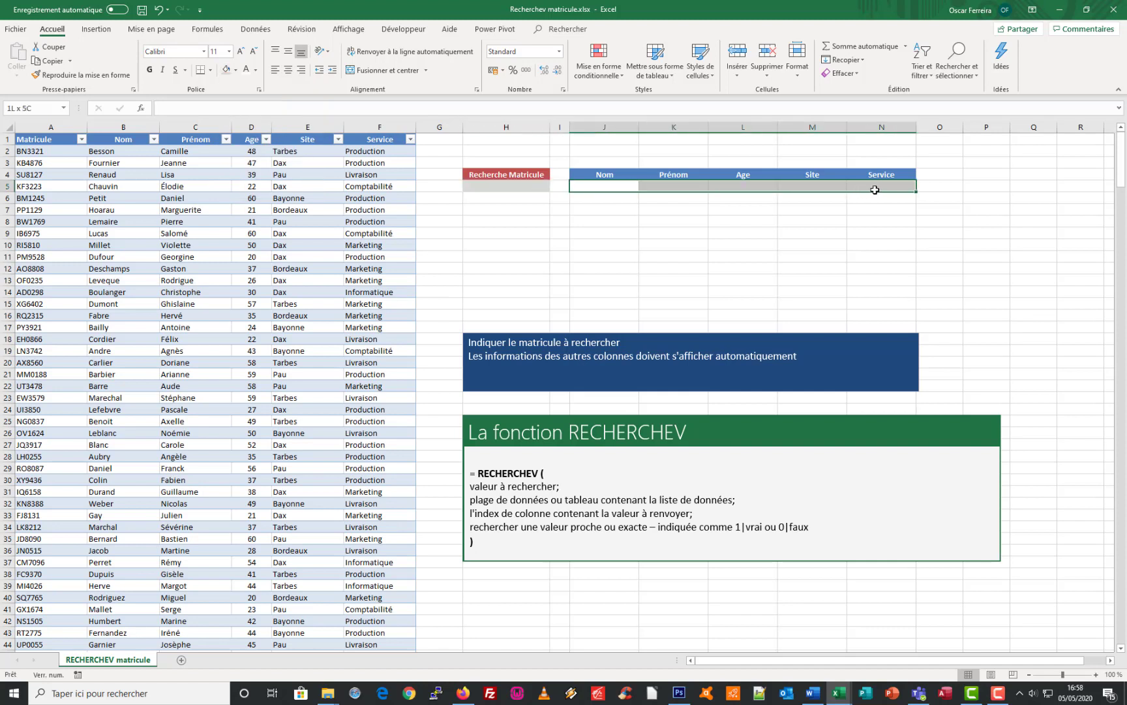
click(235, 70)
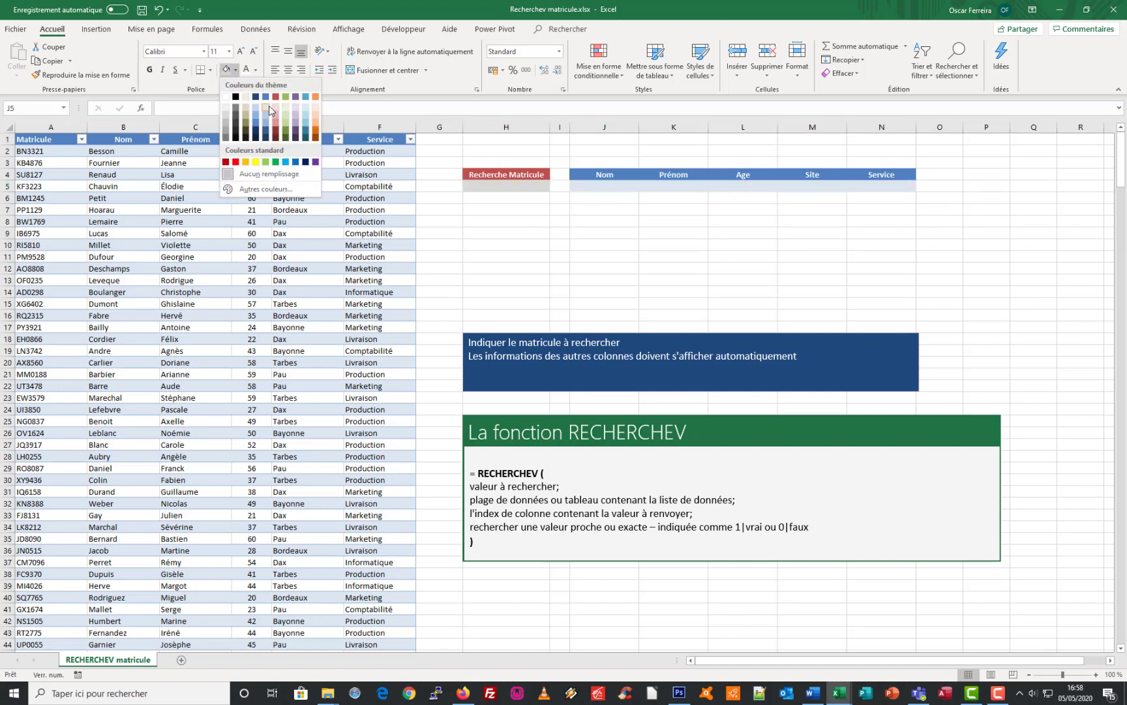
click(269, 108)
click(750, 193)
click(496, 186)
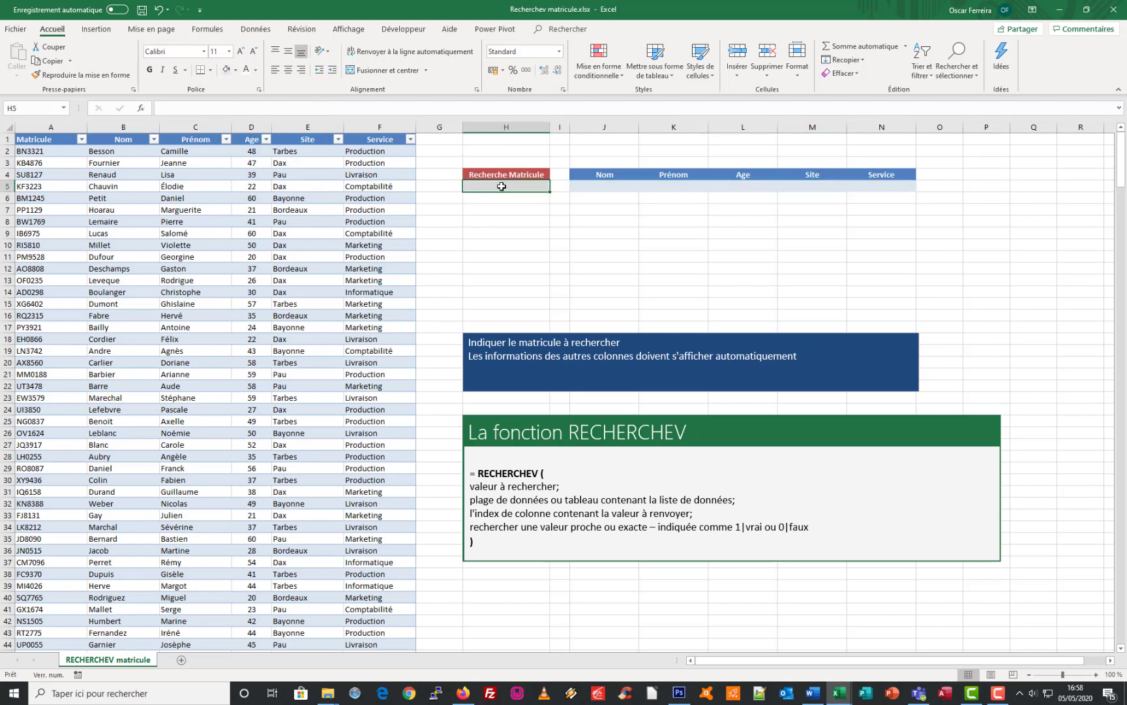
drag(591, 186, 889, 185)
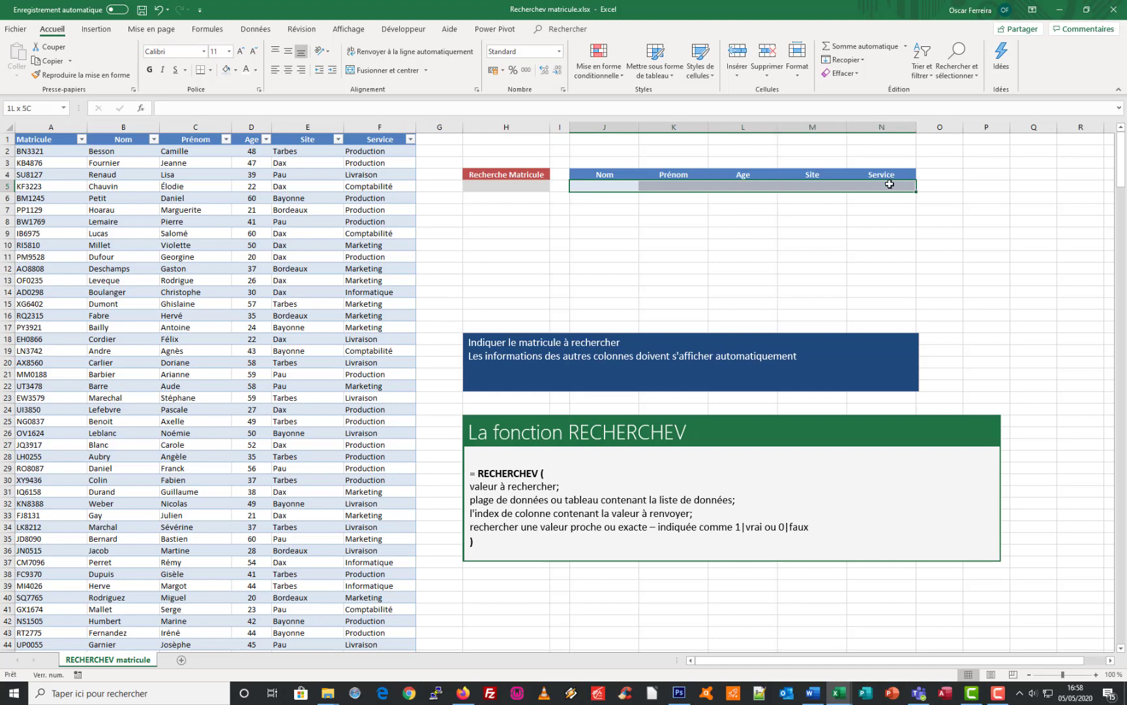
click(750, 186)
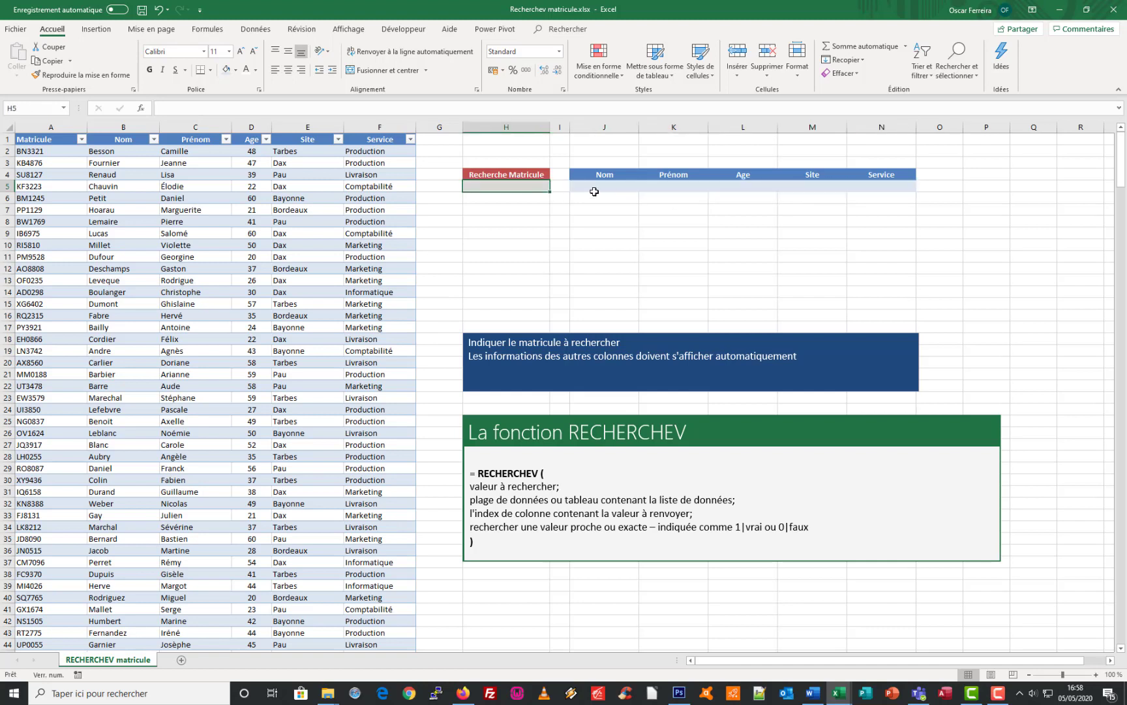
Step: Enter the employee ID listed in A4 into the search cell H5, centred and bold
click(501, 187)
text(SU8127)
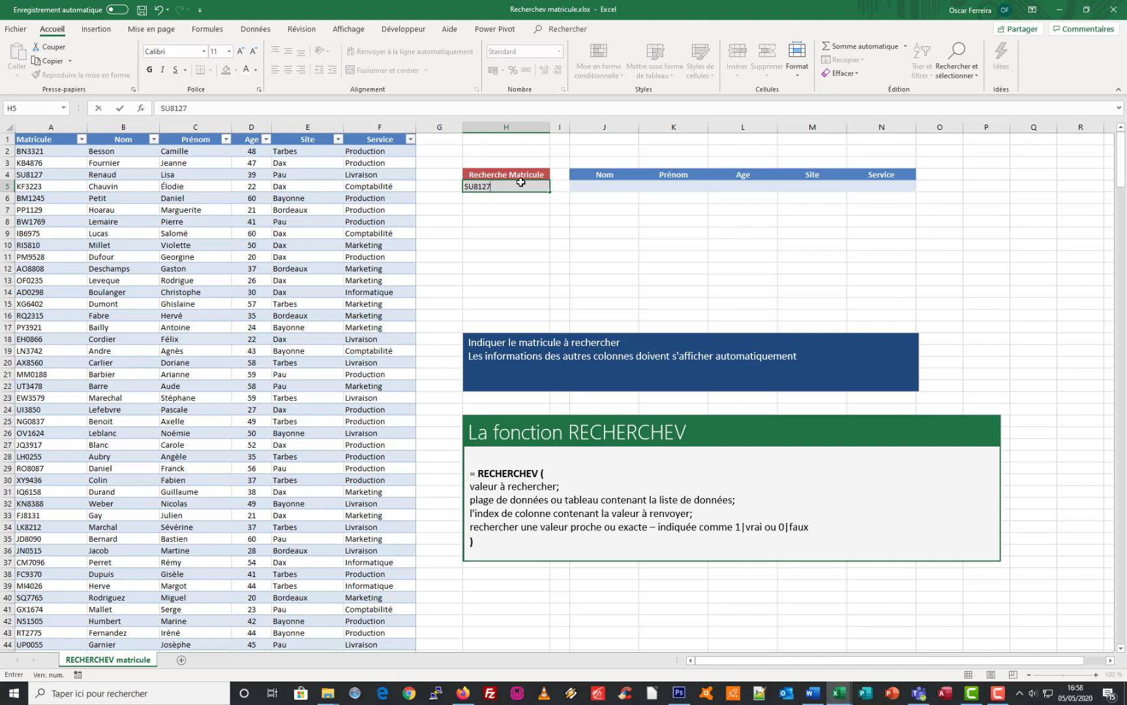
key(Return)
click(516, 187)
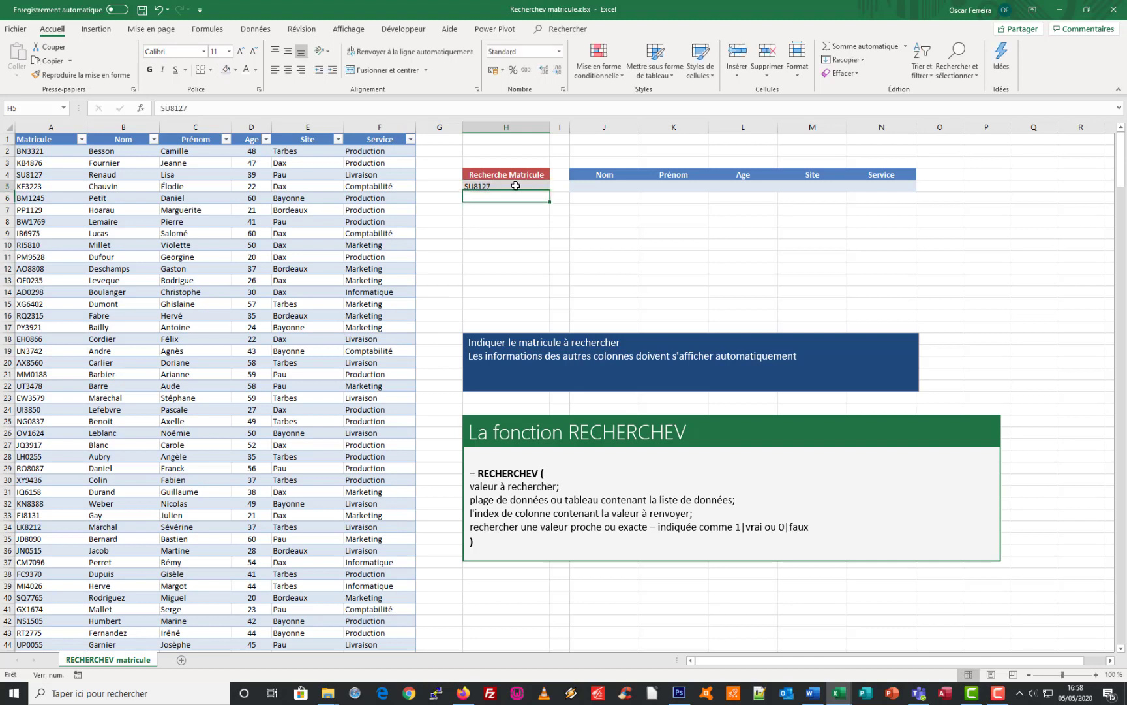
click(288, 69)
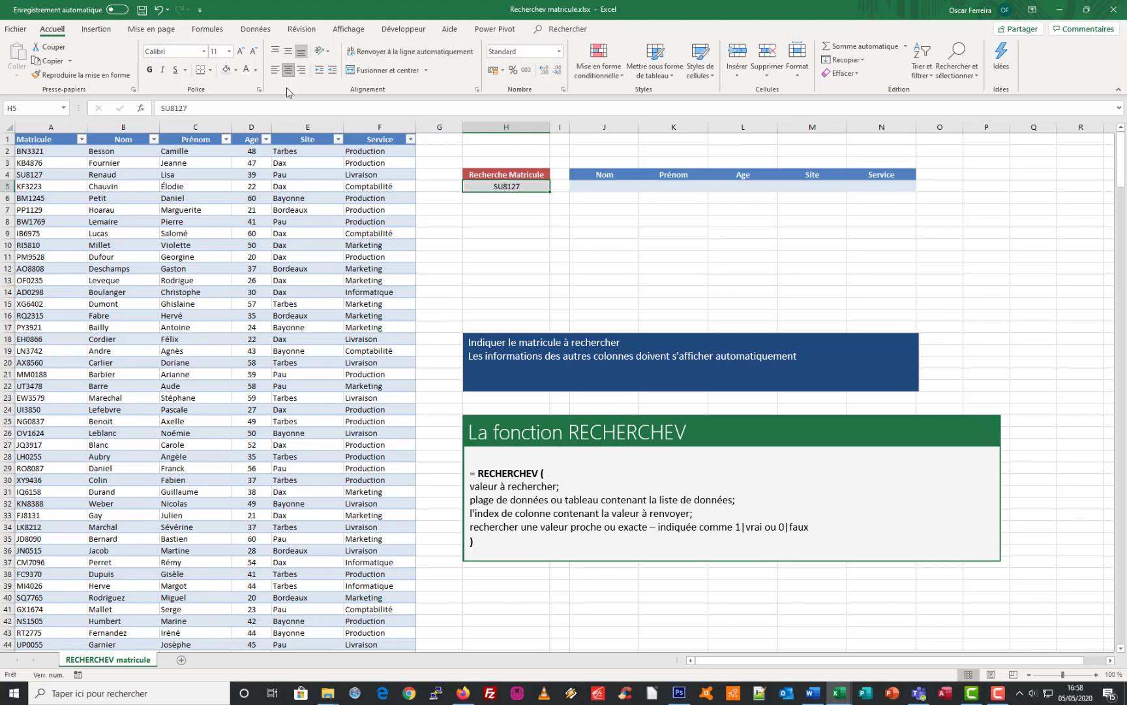
click(149, 69)
click(594, 191)
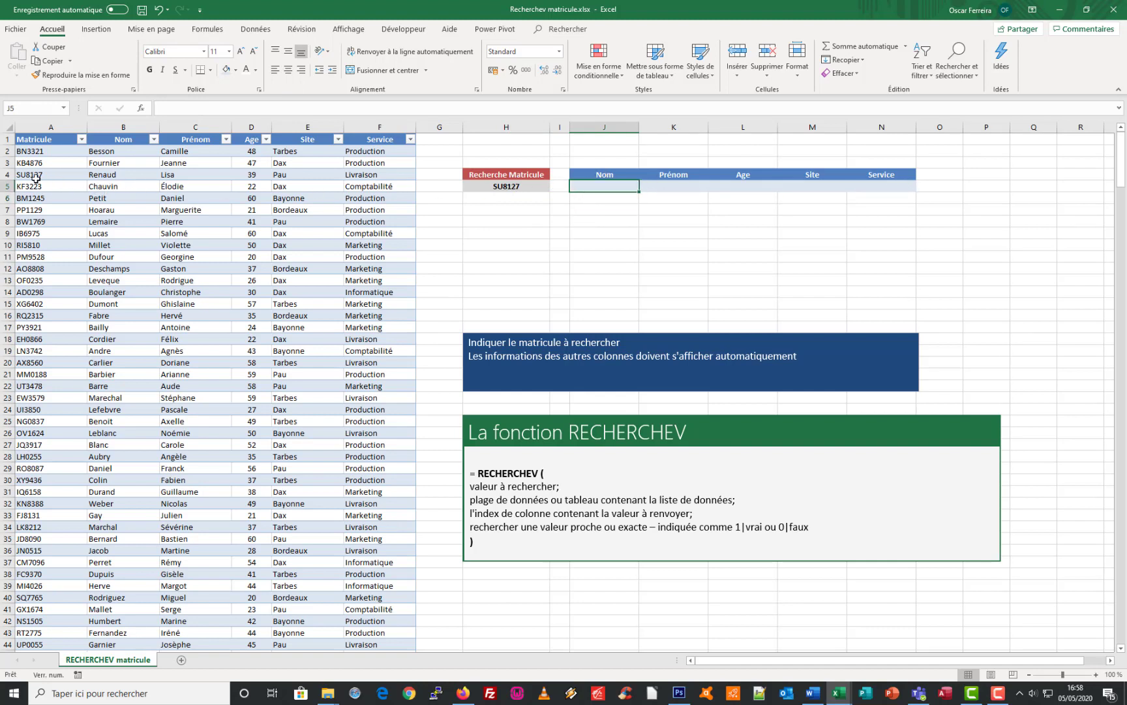
drag(91, 175, 391, 174)
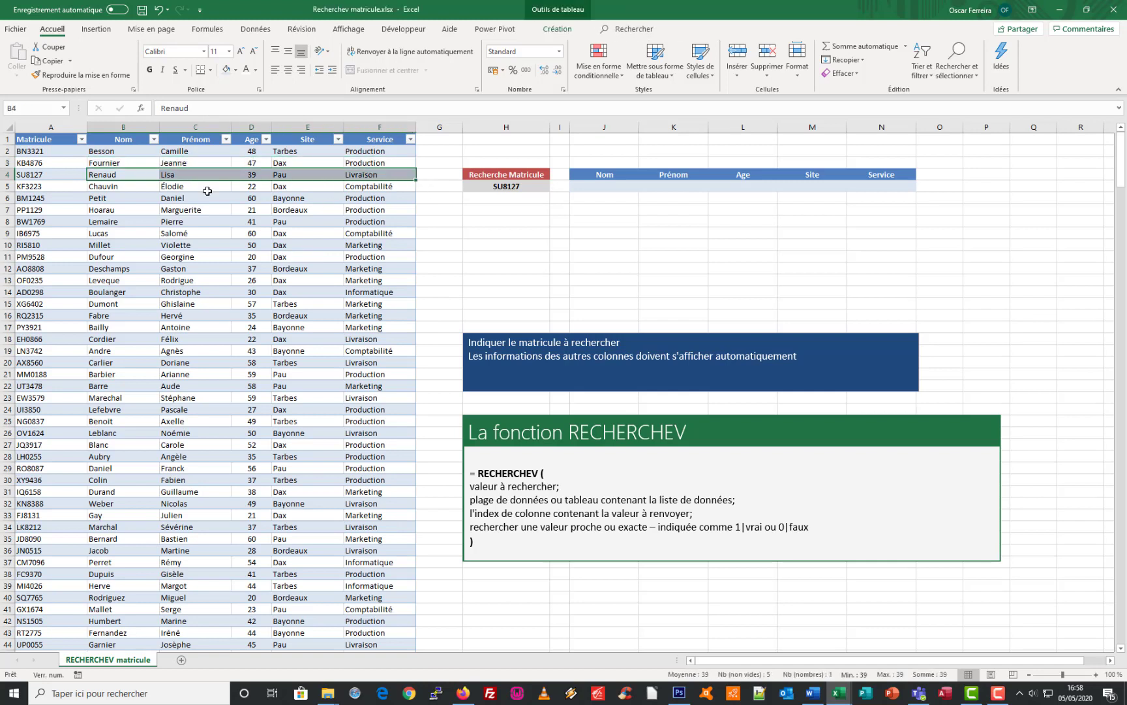
Step: Examine the employes table range, its Matricule column and the RECHERCHEV argument list in the notes for the Nom result cell J5
click(600, 188)
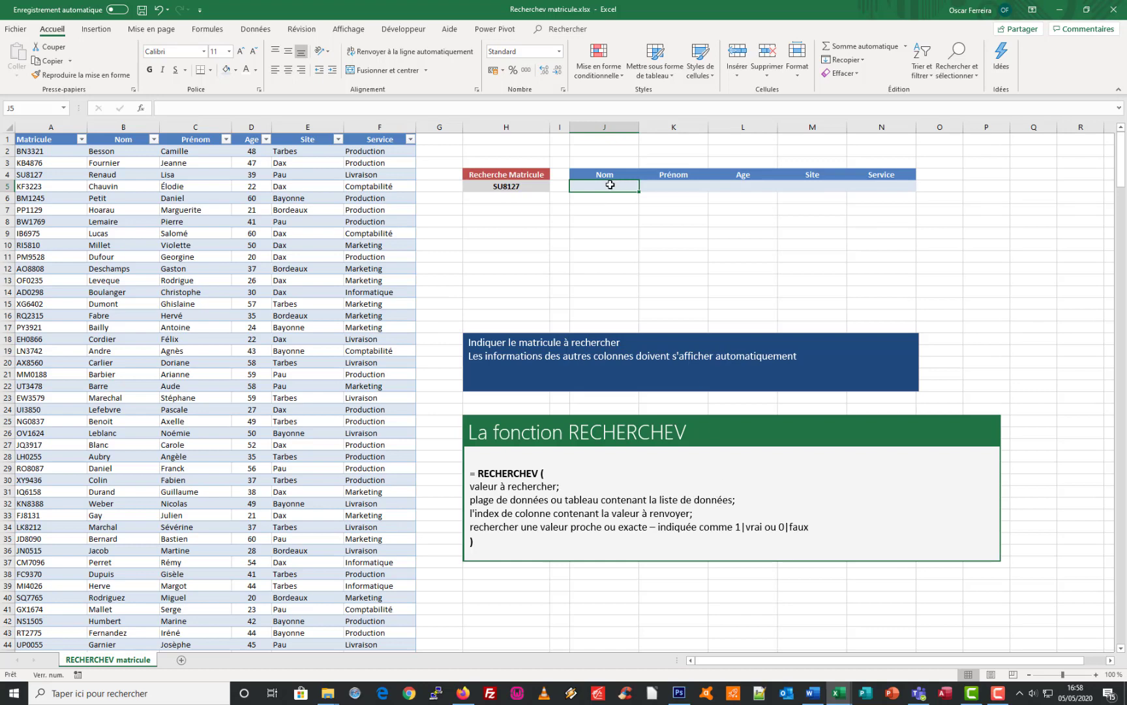
drag(39, 141, 366, 509)
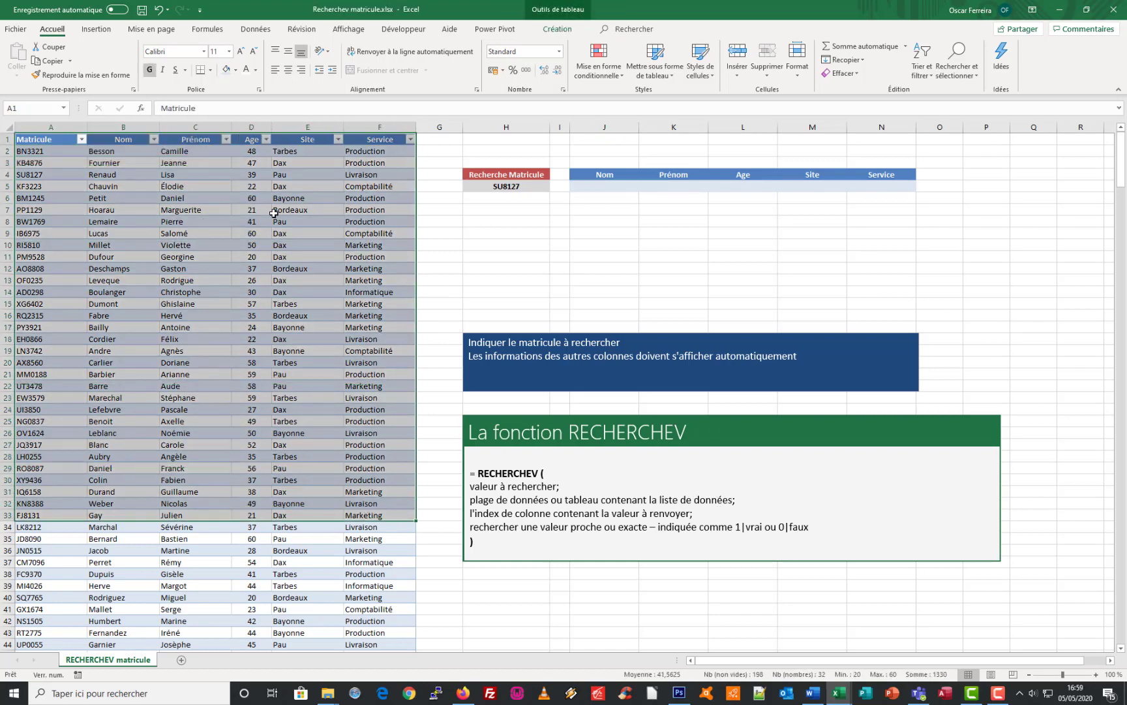
click(198, 210)
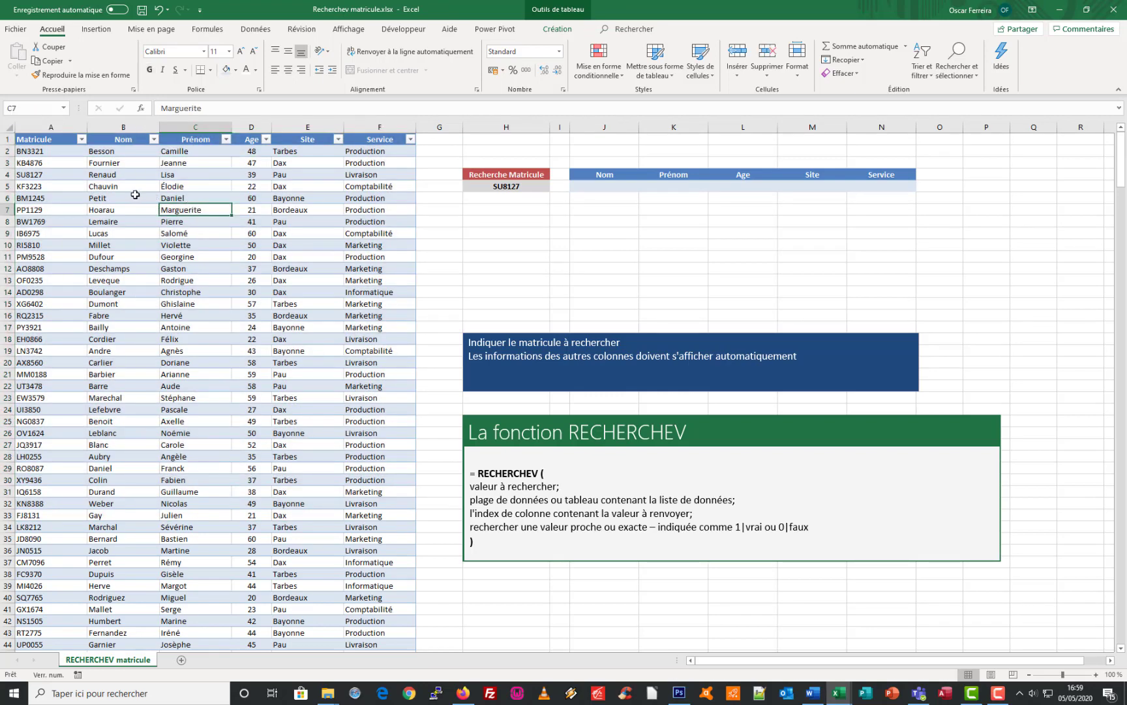
click(15, 127)
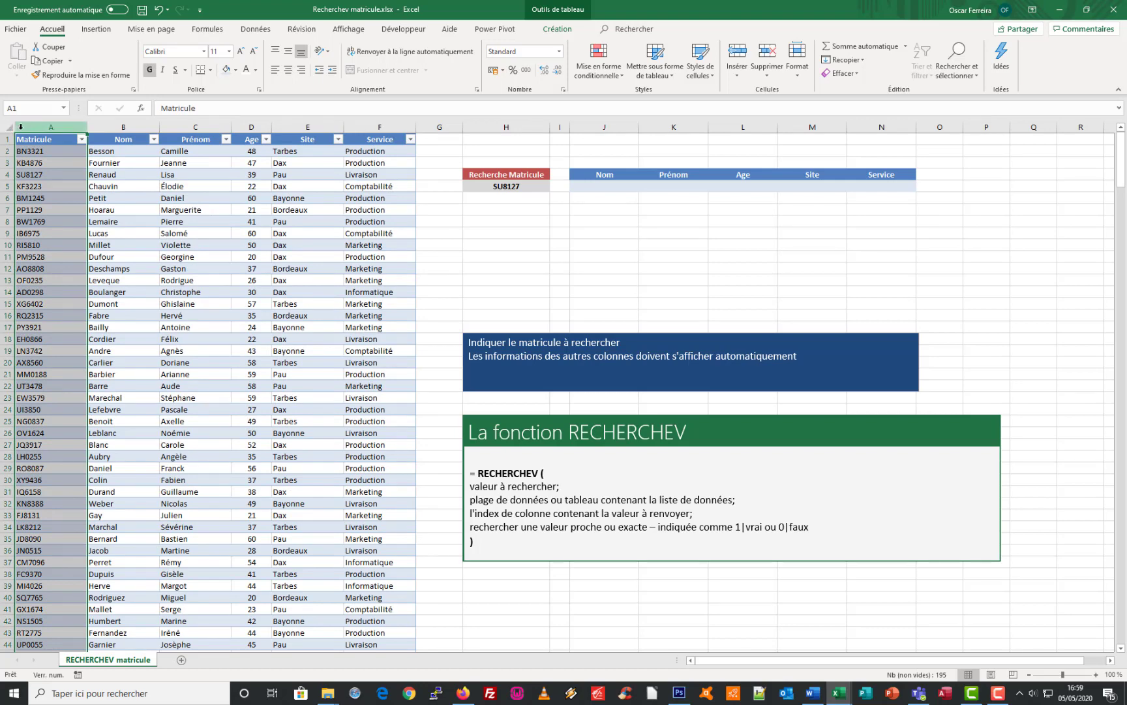
click(18, 136)
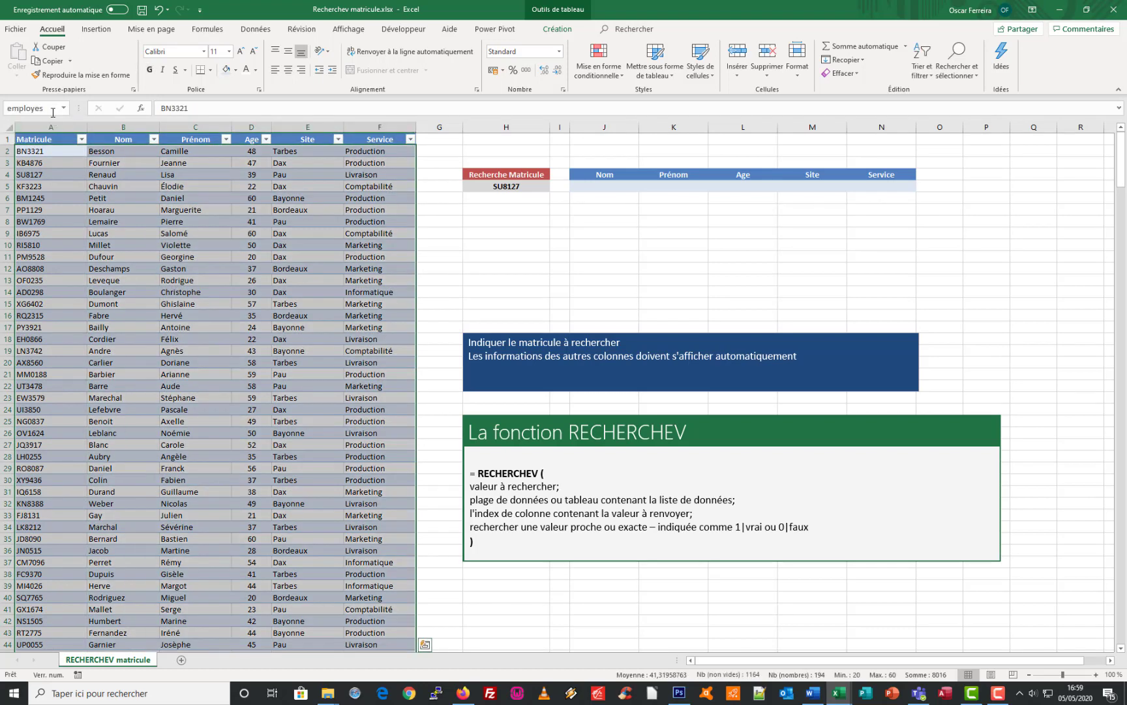
click(66, 173)
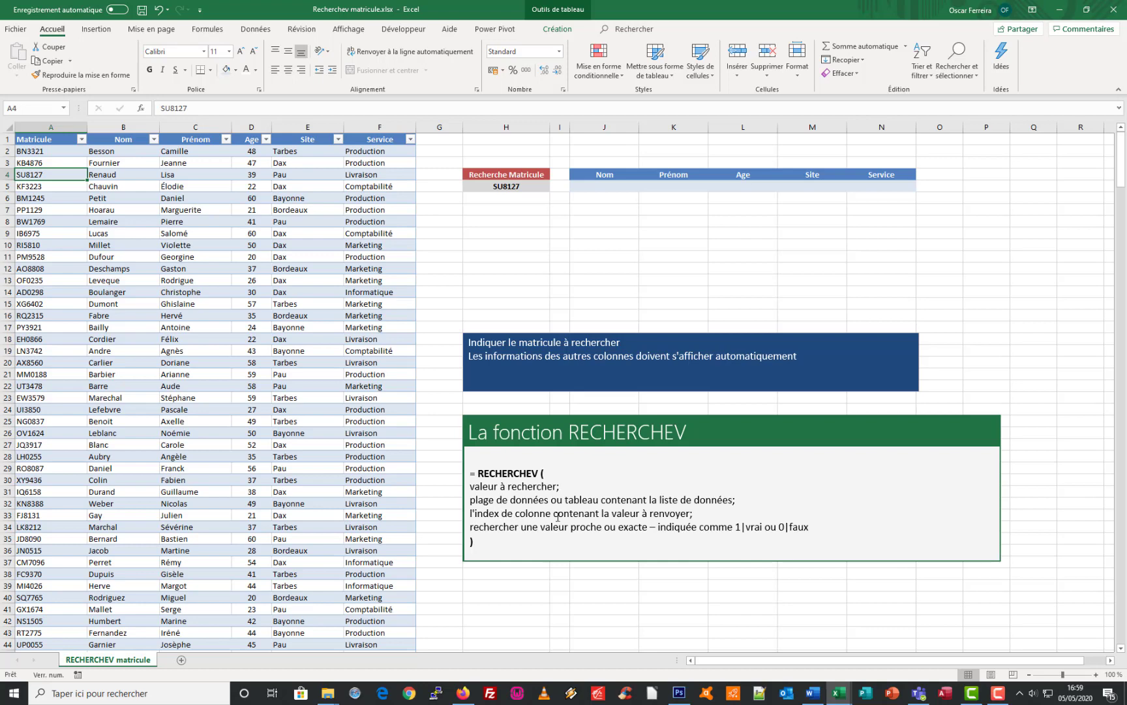
click(694, 515)
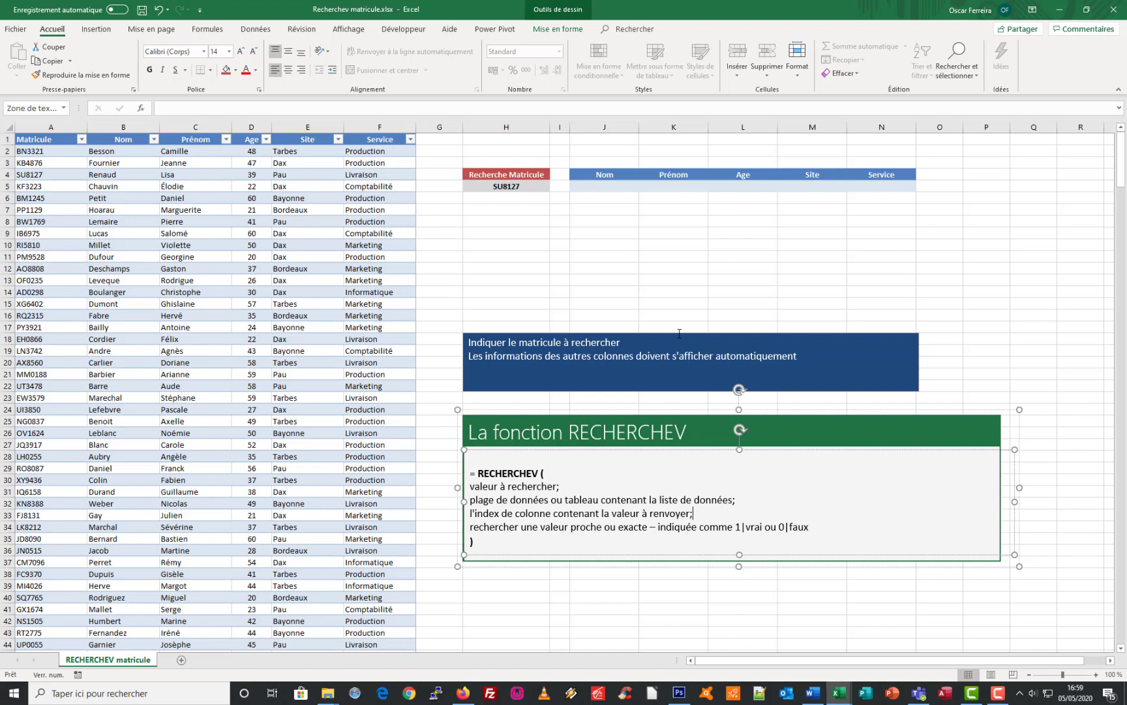
click(604, 187)
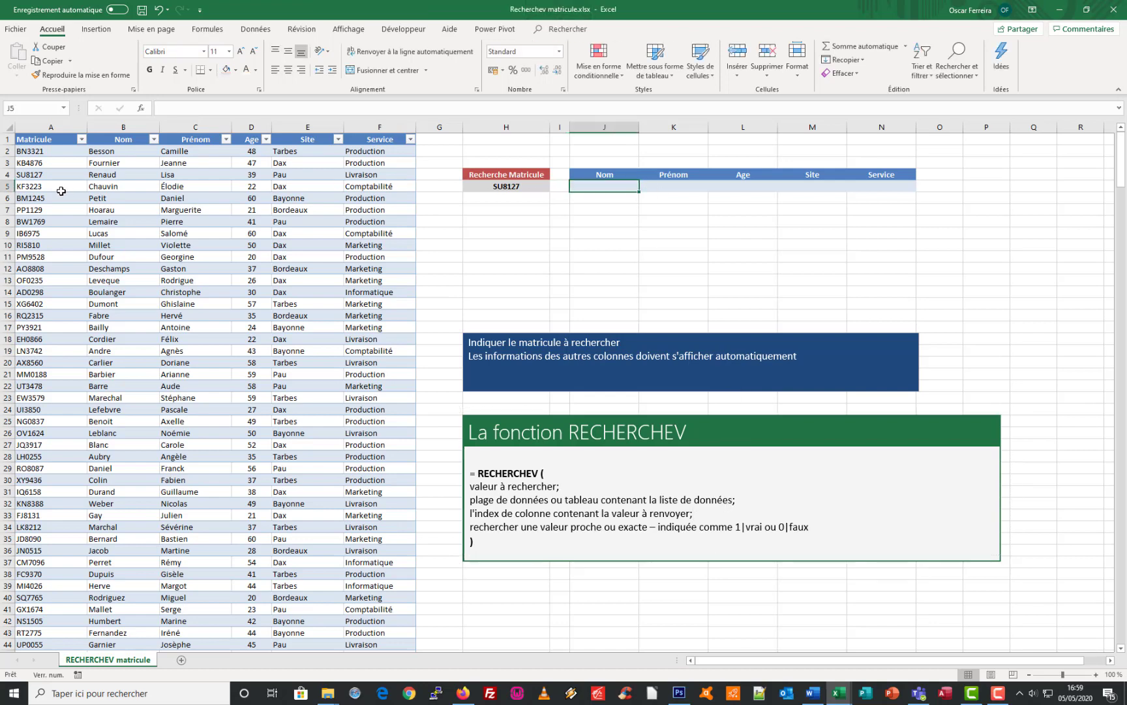
Step: Examine the positions of the Matricule and Nom columns in the table and compare them with the search cell H5
click(130, 122)
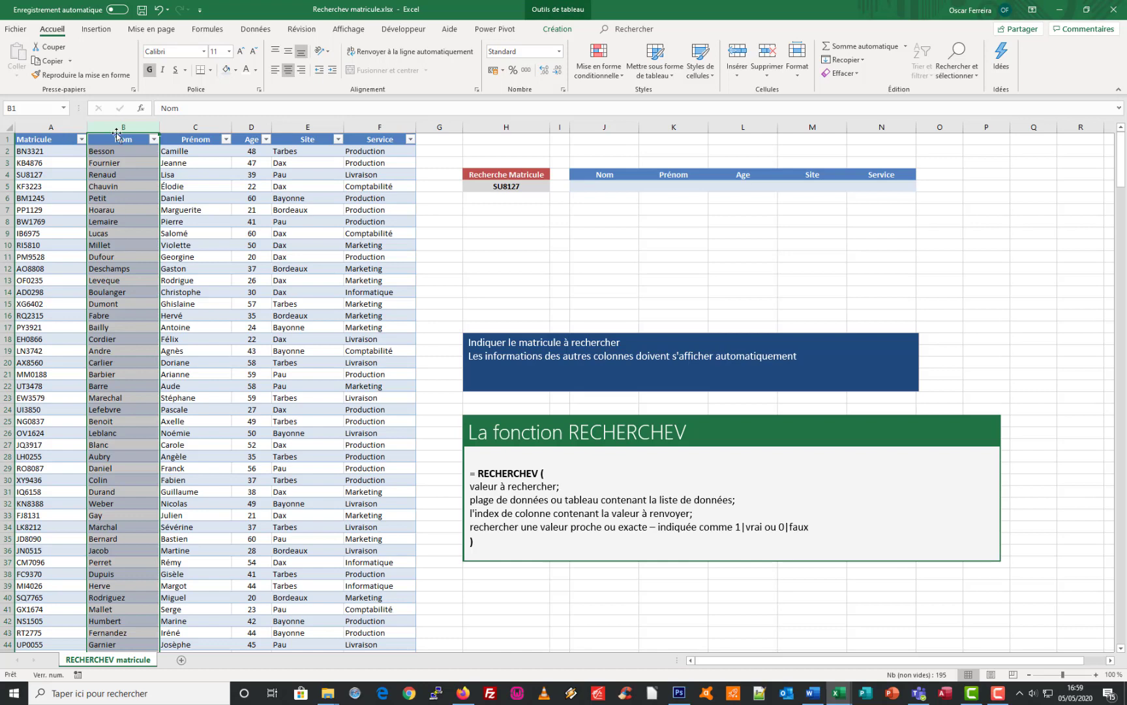
click(129, 167)
click(128, 123)
click(118, 197)
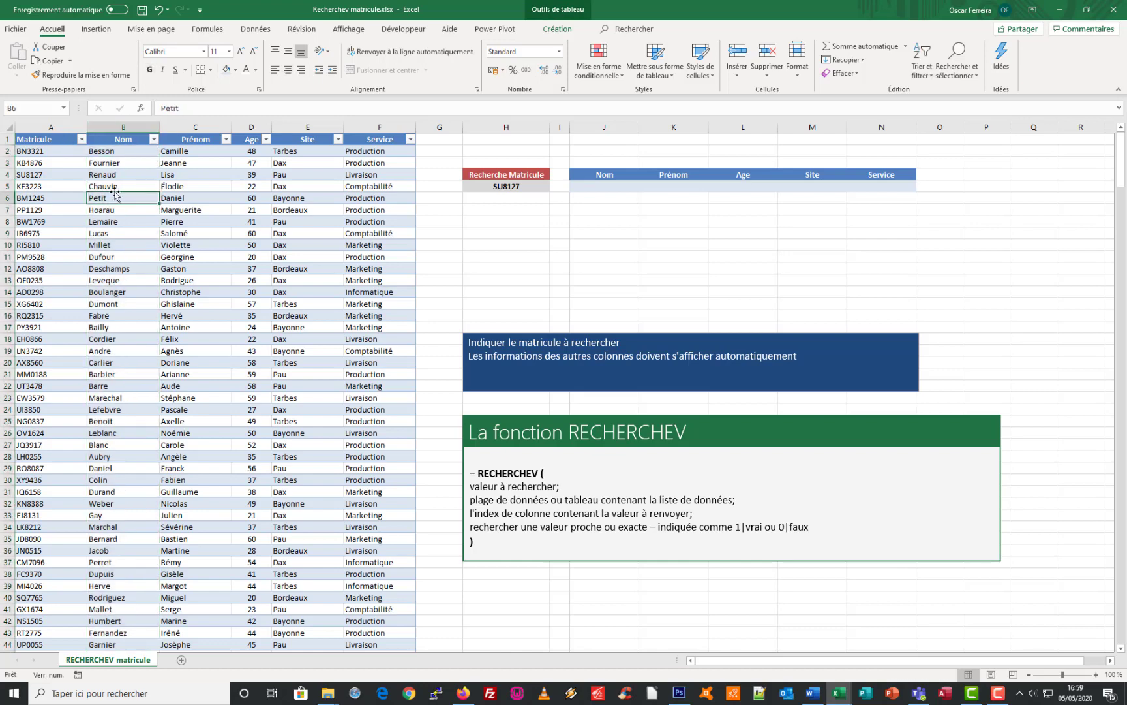
click(44, 126)
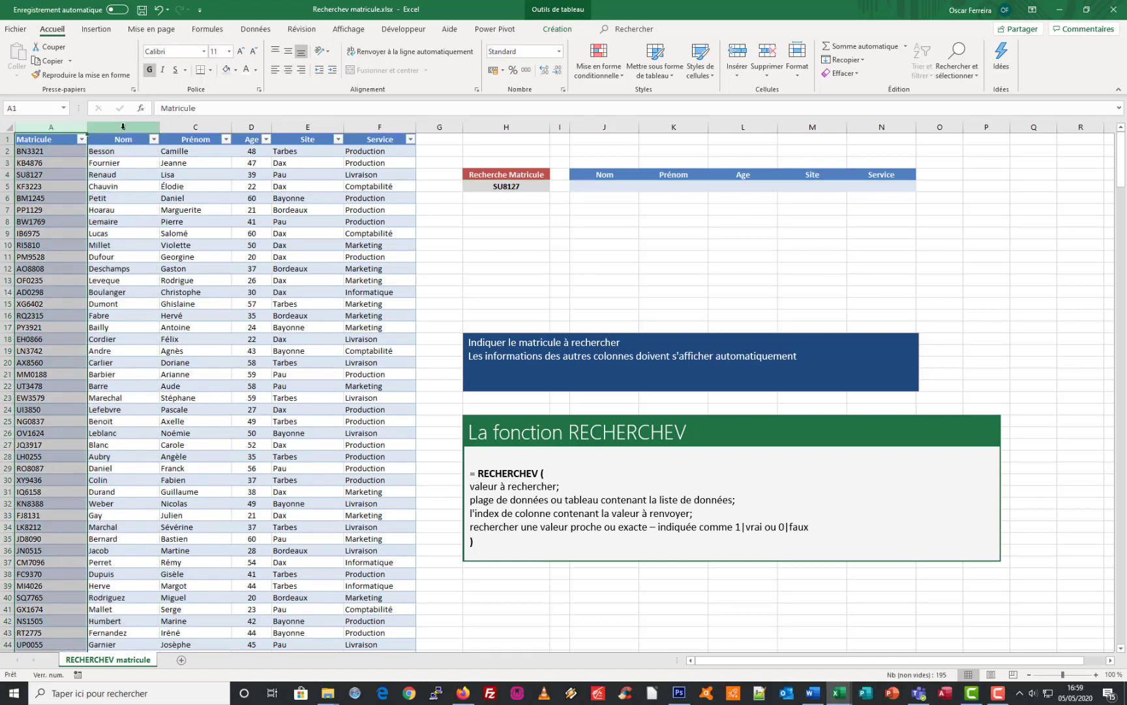
click(118, 125)
click(53, 124)
click(118, 125)
click(121, 213)
click(120, 213)
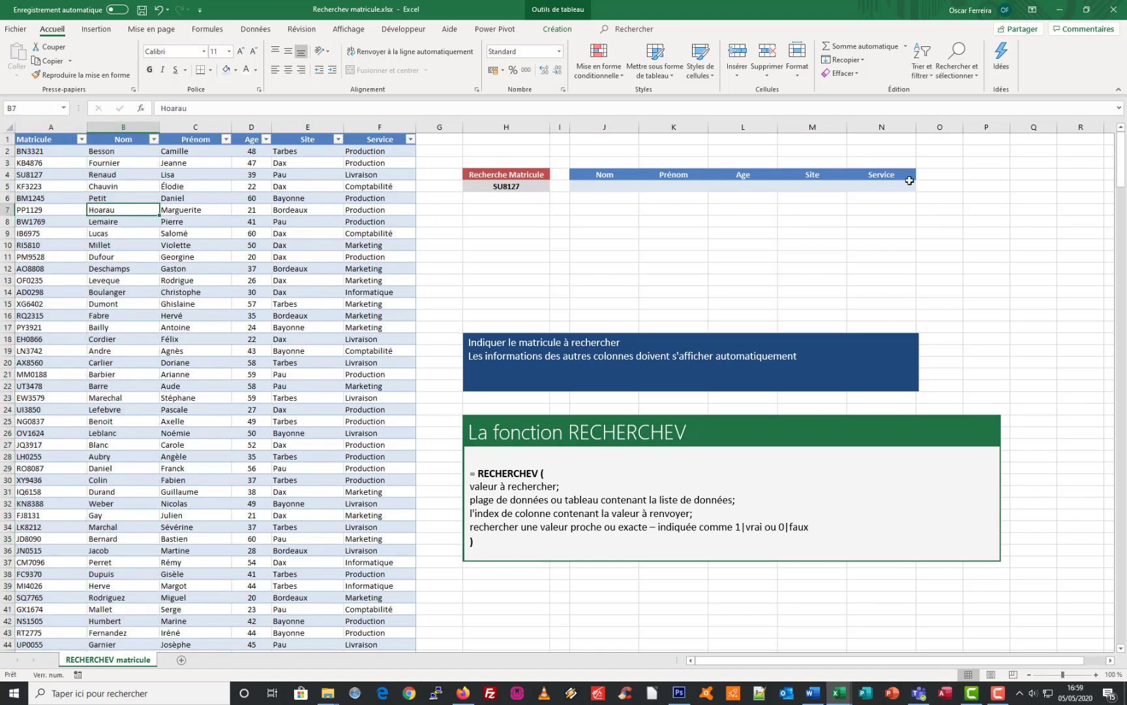
click(946, 163)
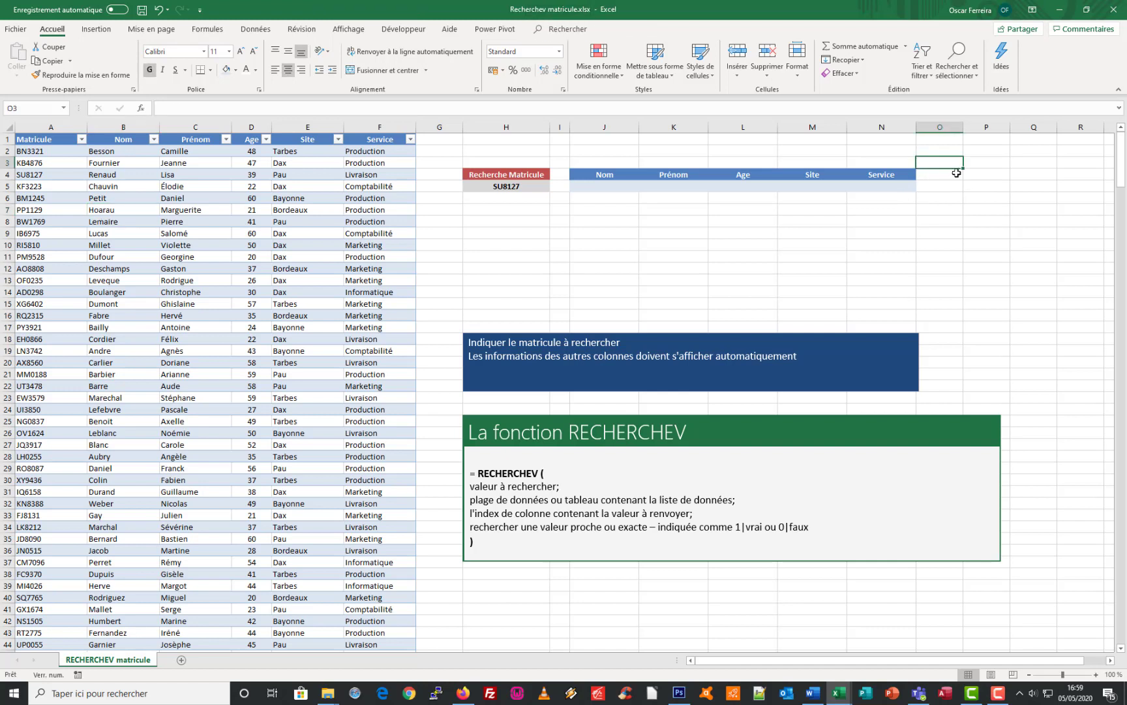
click(114, 189)
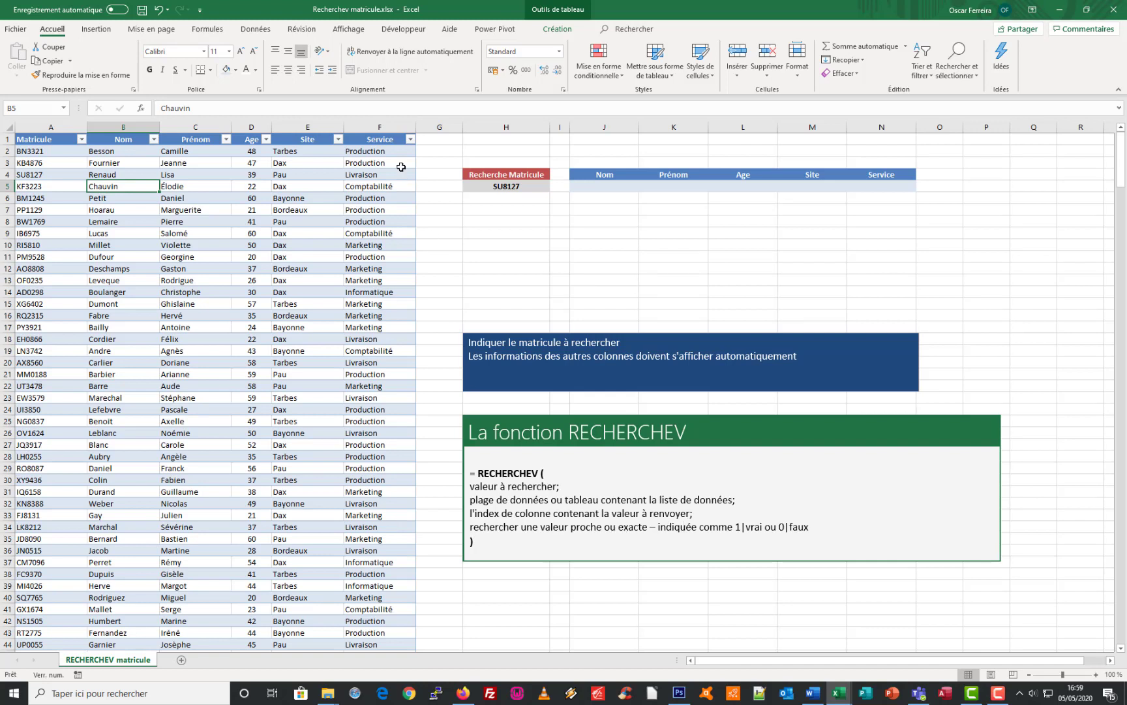
click(494, 186)
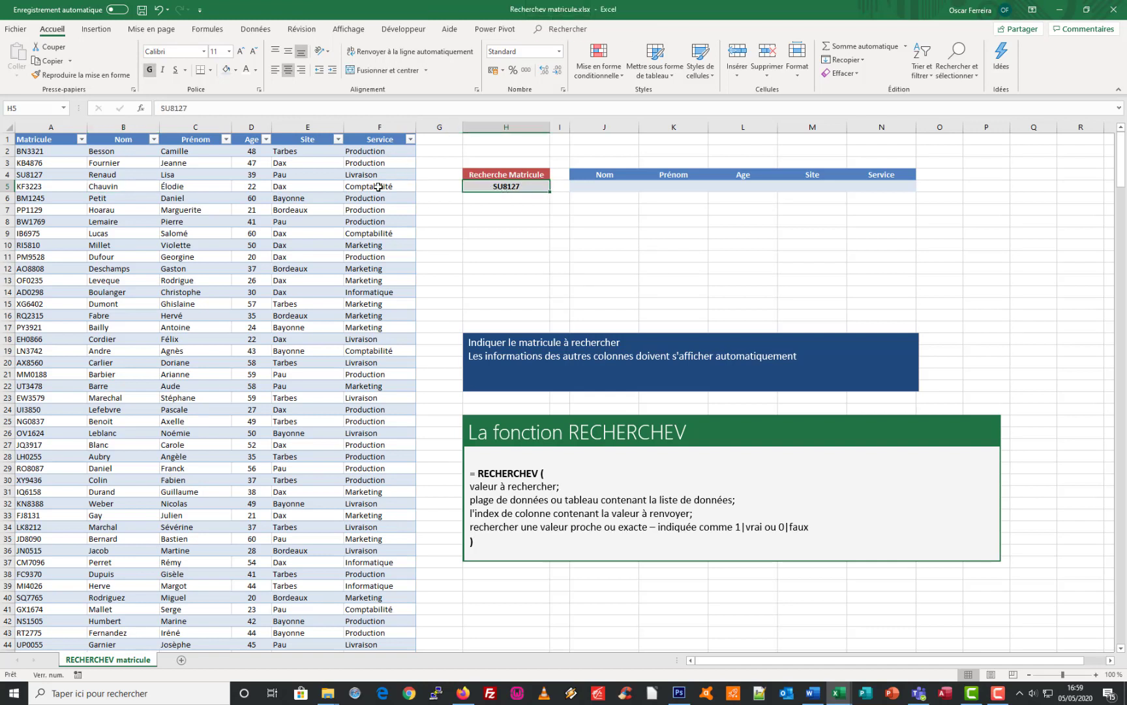
click(53, 186)
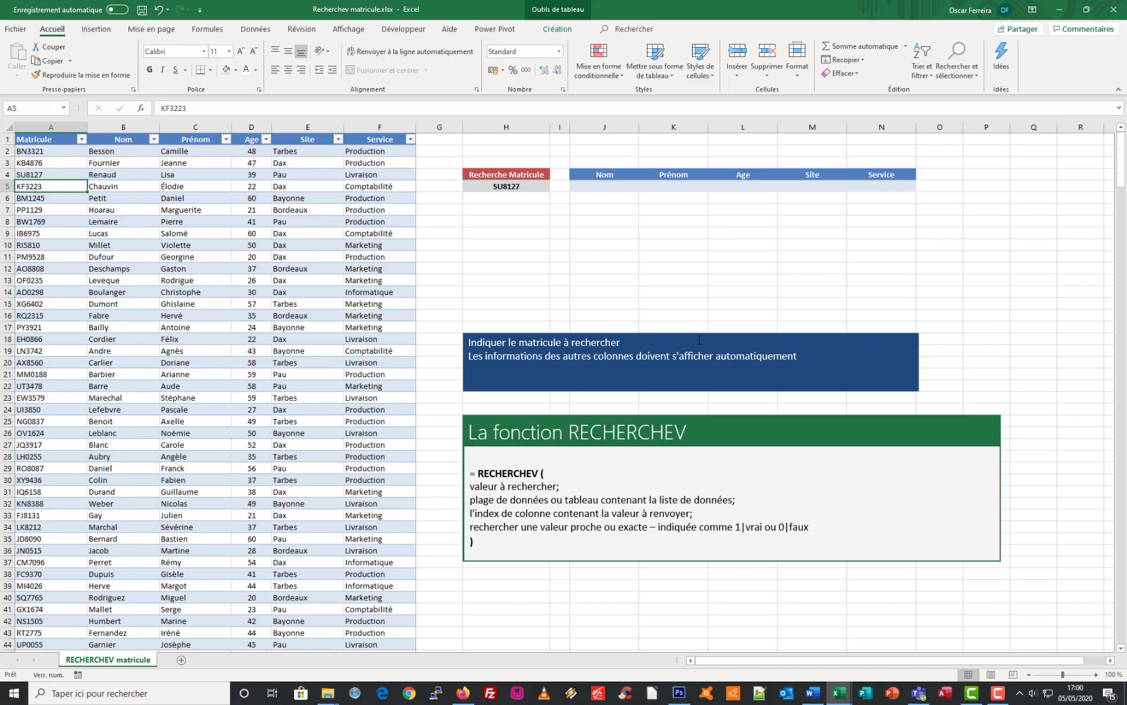
Step: Start a RECHERCHEV formula in J5 using H5 as the lookup value and the employes table as the table array
click(596, 188)
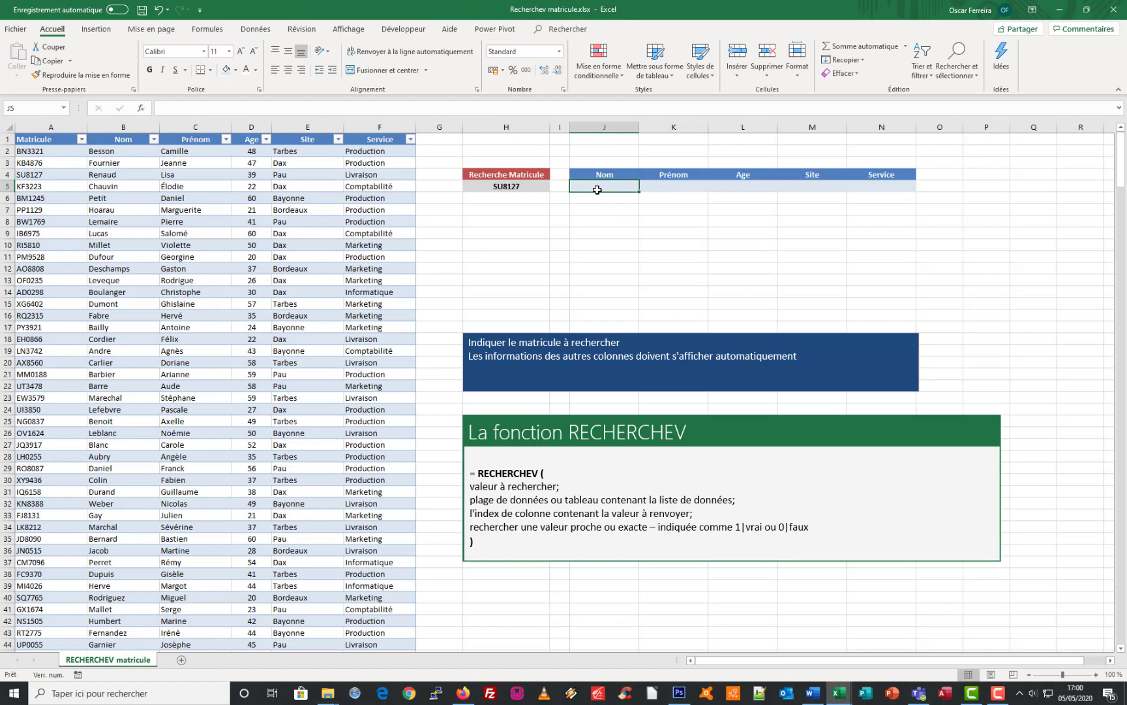
text(=recher)
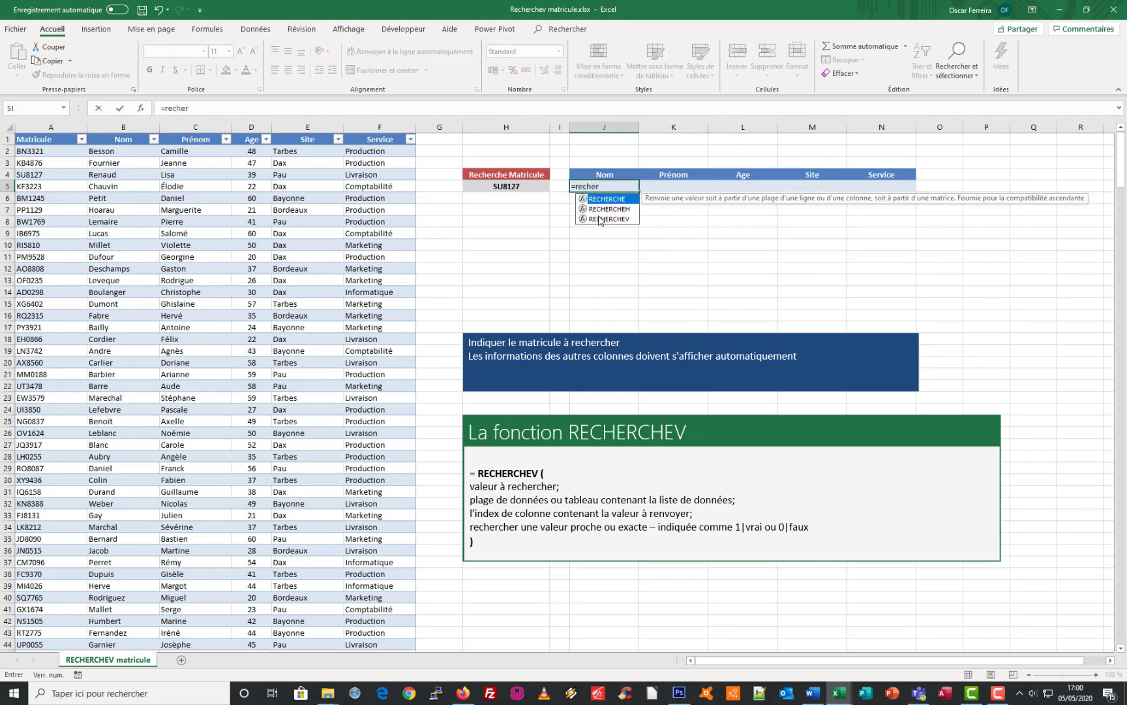
double_click(600, 219)
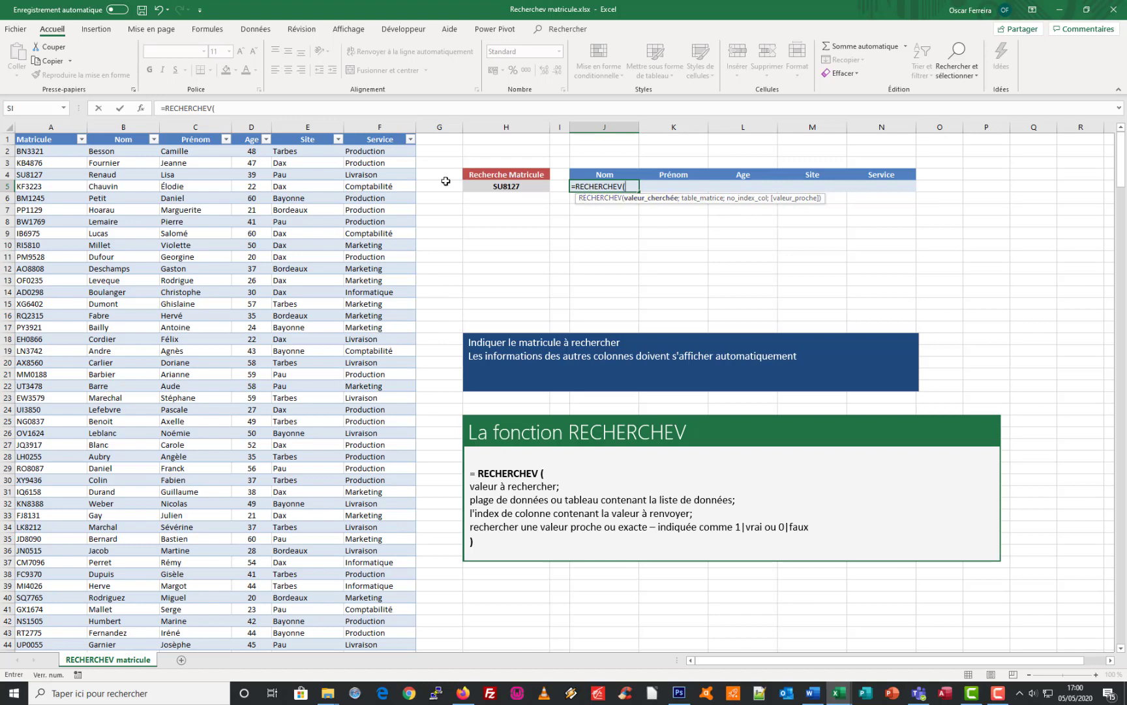
click(142, 111)
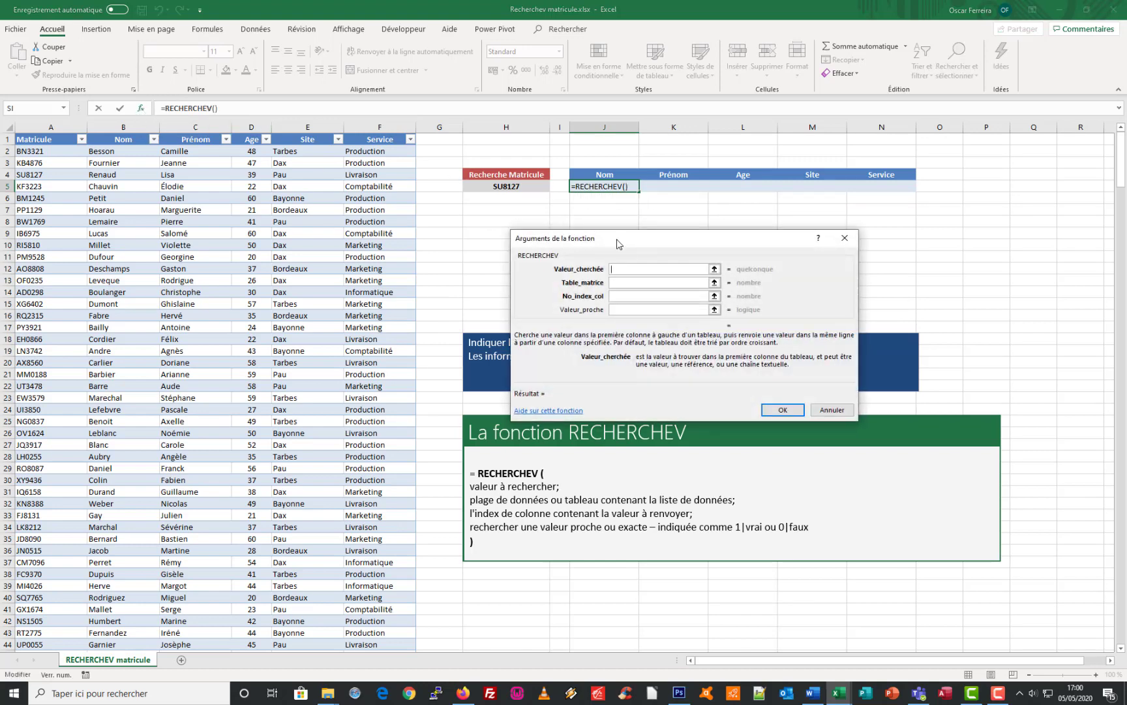
drag(618, 236, 560, 250)
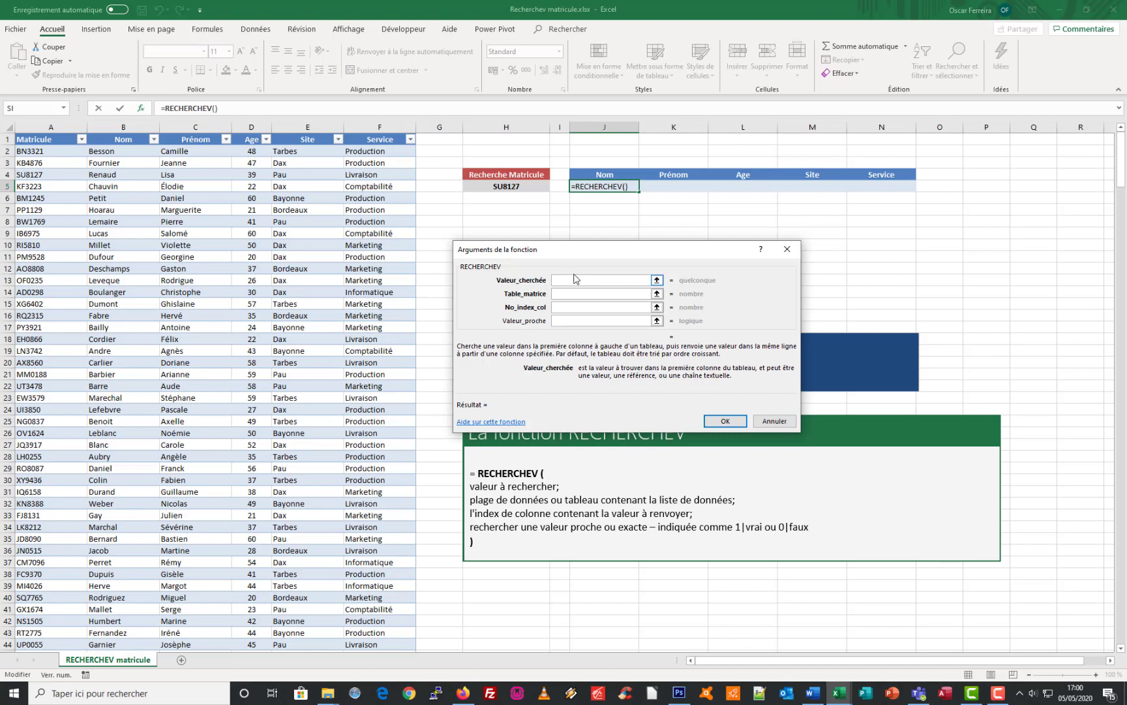
click(515, 186)
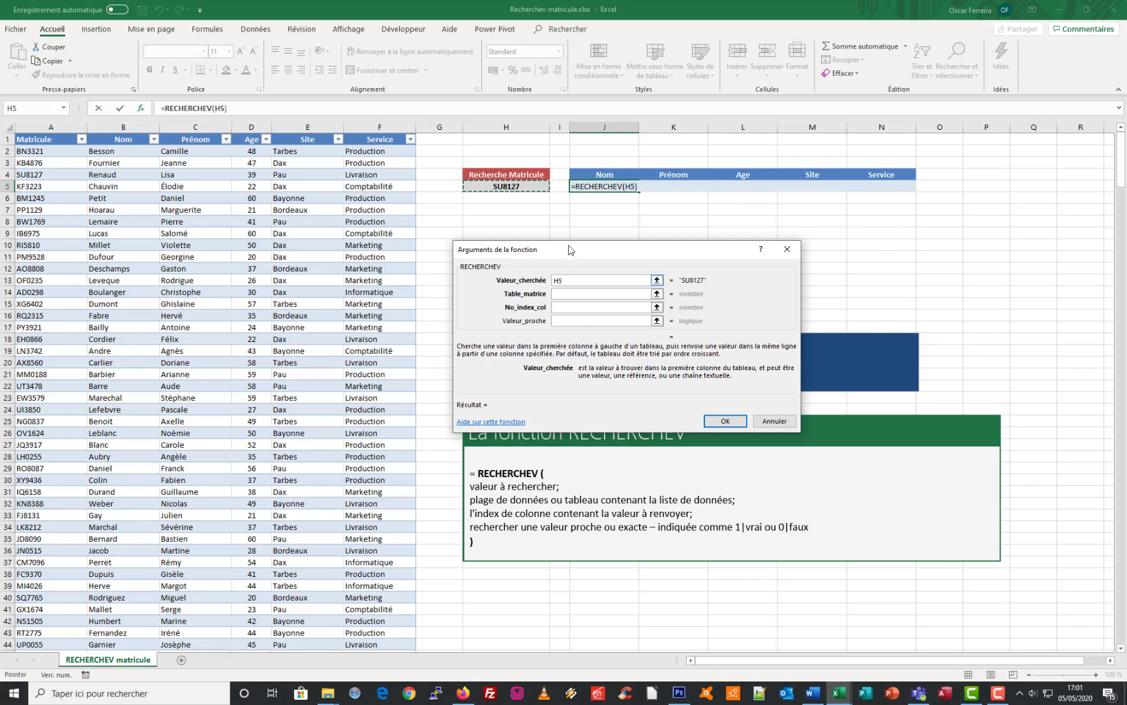
click(555, 294)
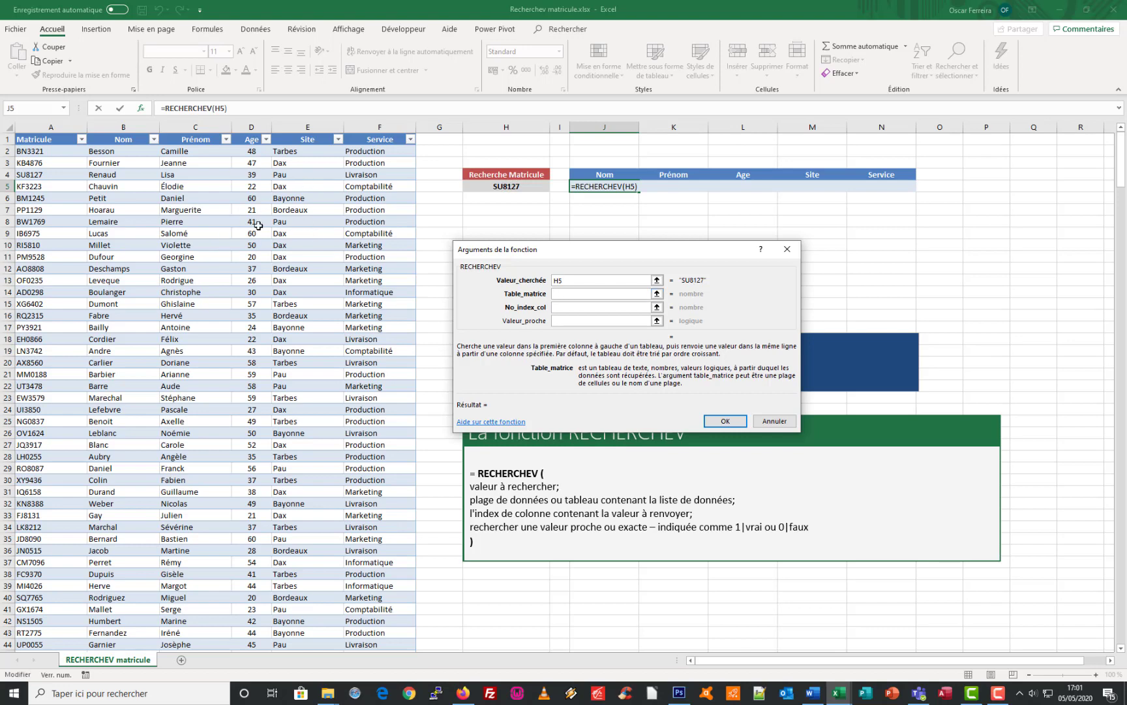
click(12, 129)
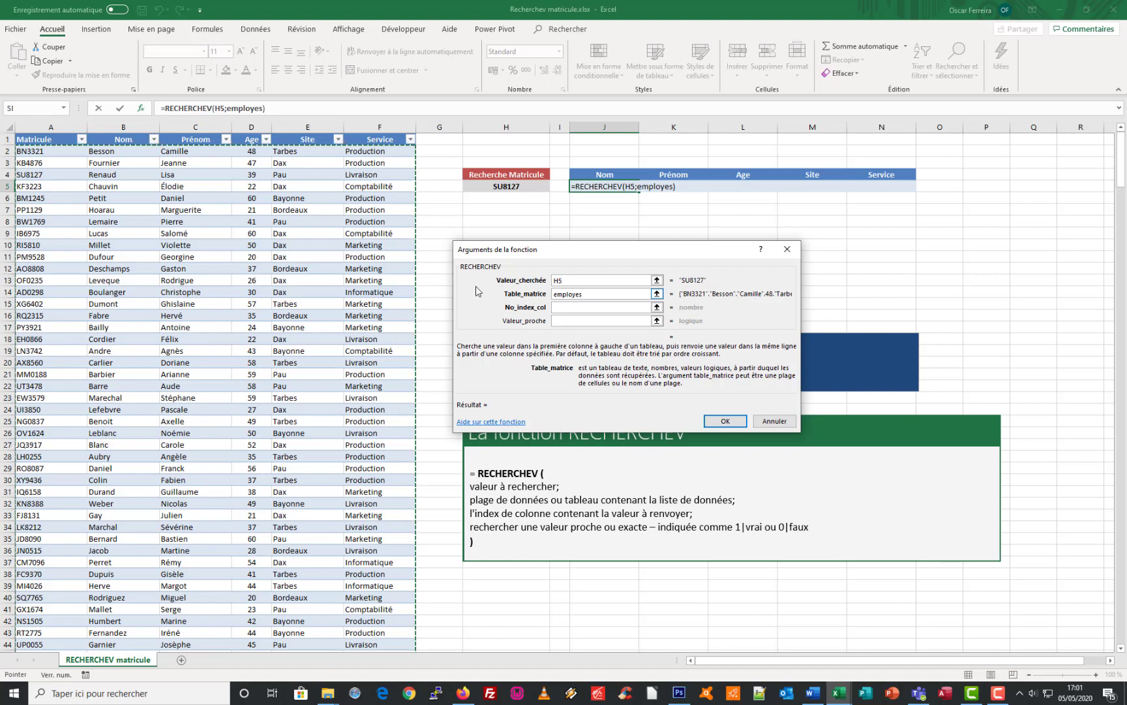
Step: Complete the J5 formula with column index 2 and Valeur_proche set to faux for an exact match
click(563, 308)
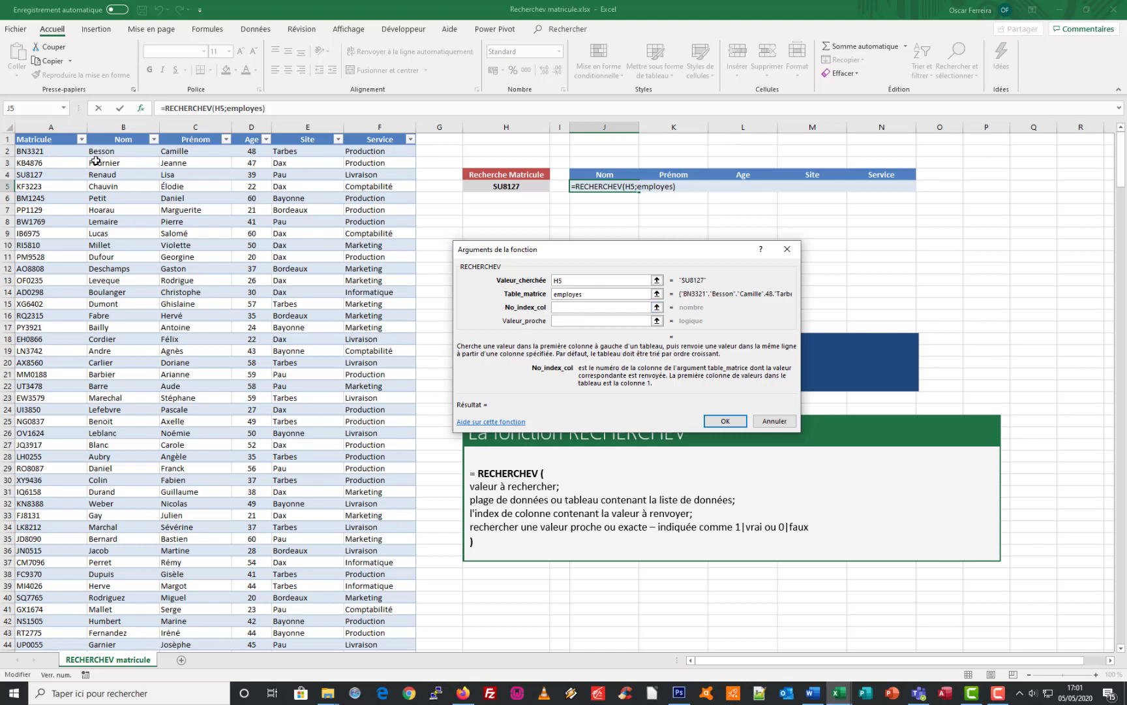
text(2)
key(Tab)
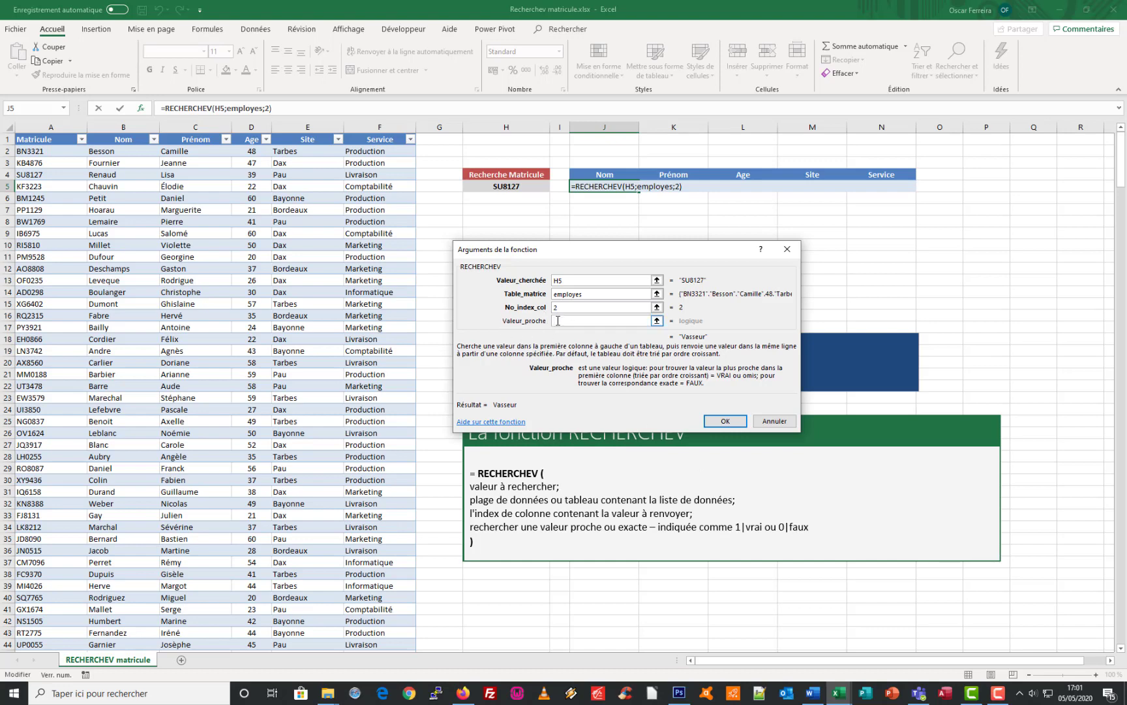
text(faux)
click(726, 421)
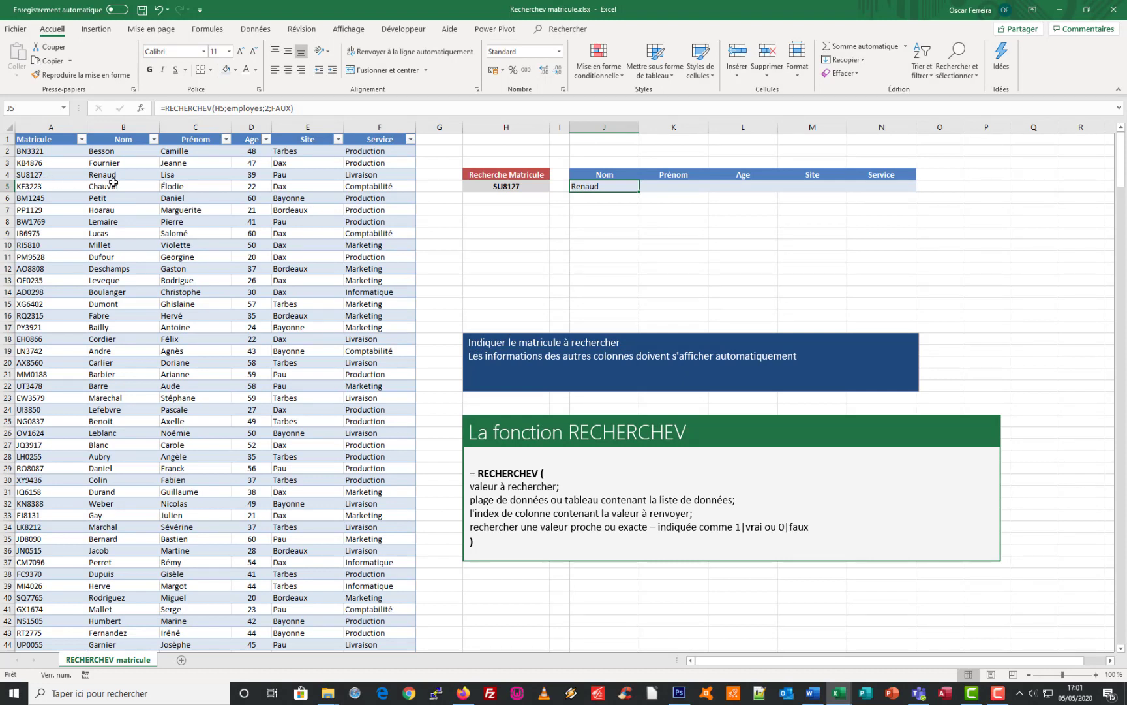
Step: Centre the contents of the result cells J5:N5 and make them bold
drag(582, 187, 882, 187)
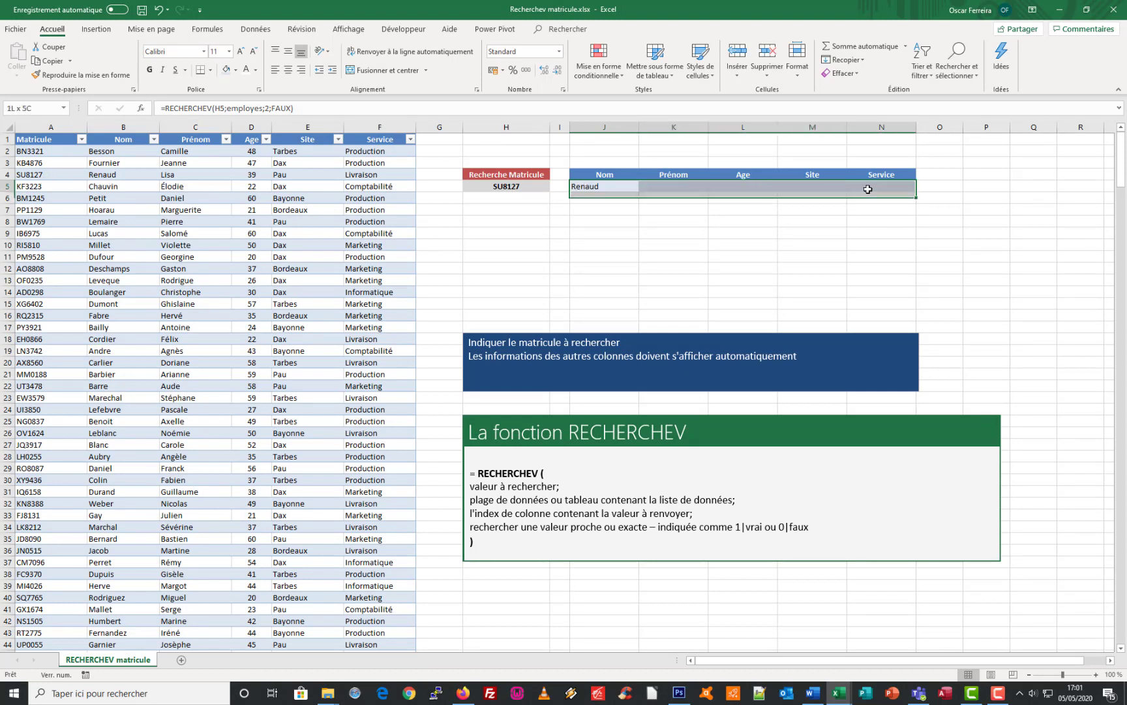
click(288, 69)
click(148, 70)
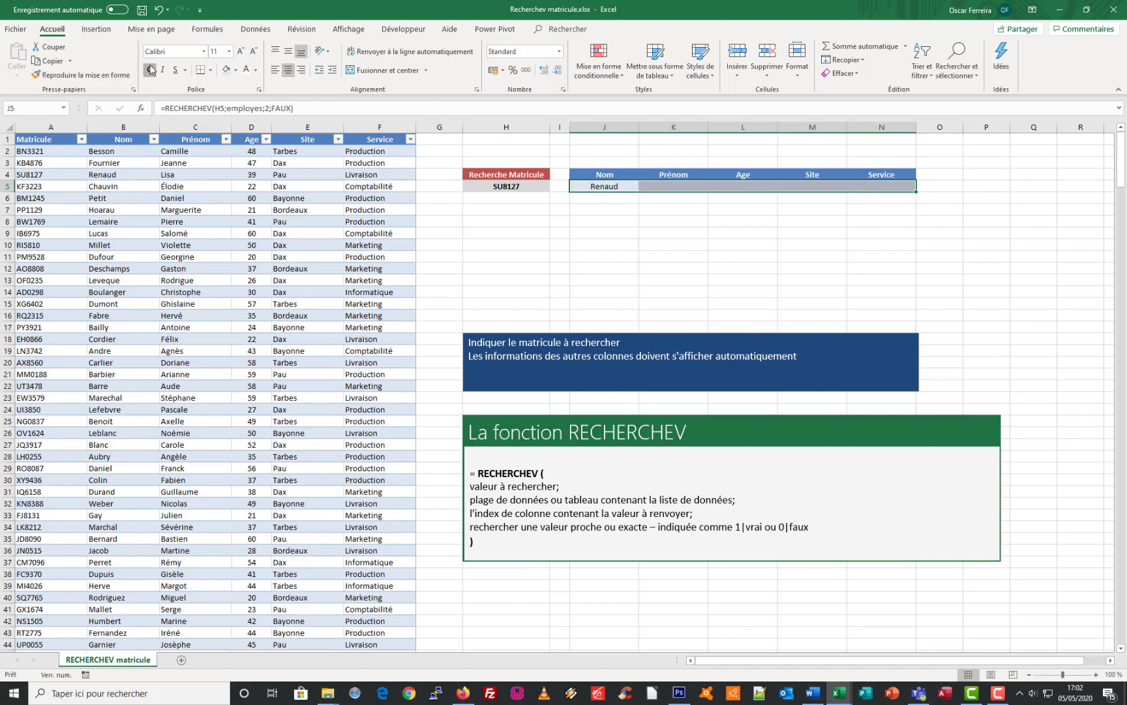
click(606, 187)
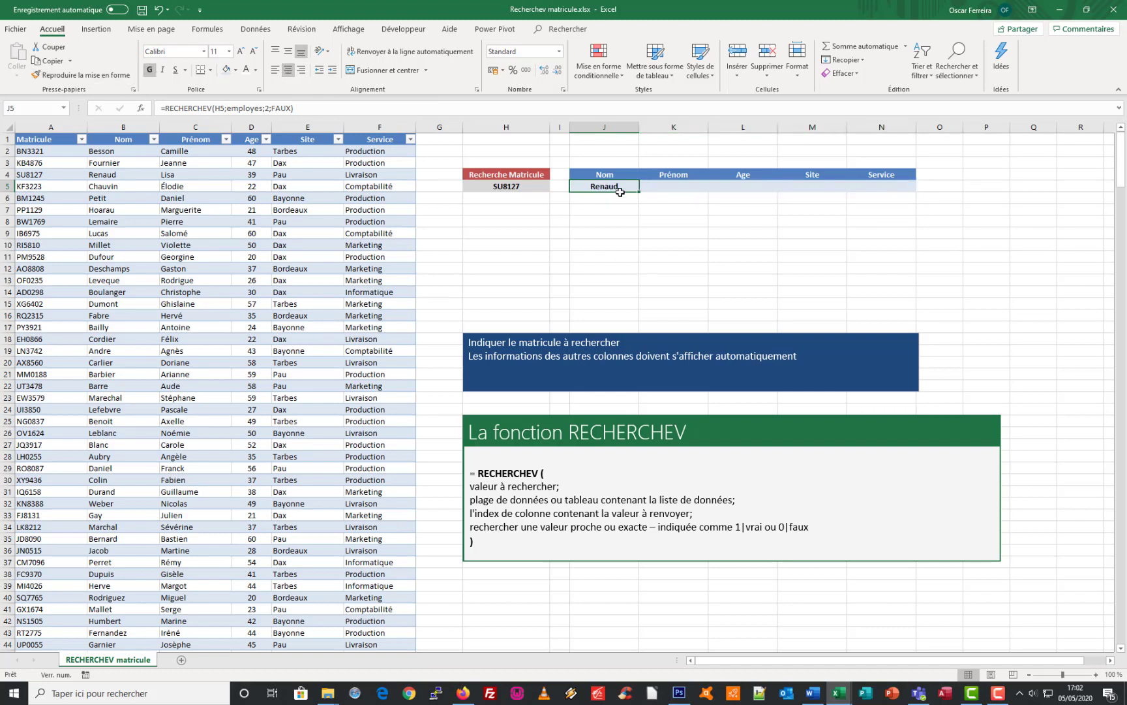
Step: Replace the search value in H5 with the employee ID listed in A10, and select the Nom result cell J5
click(511, 187)
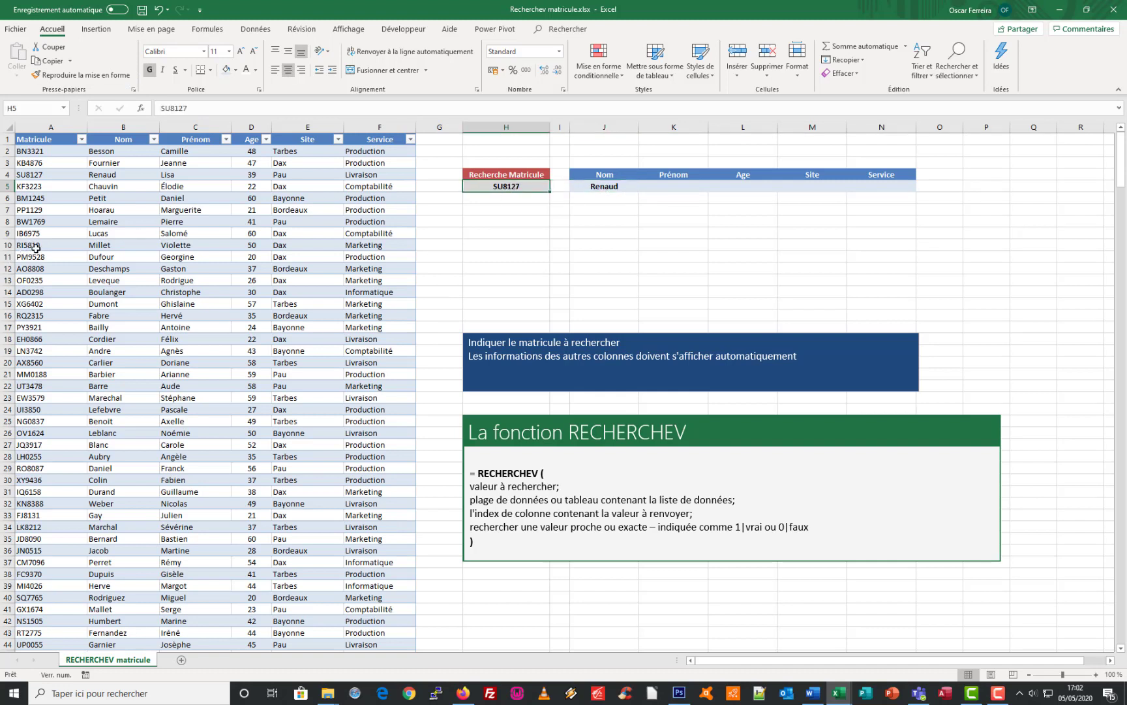
drag(217, 107, 121, 106)
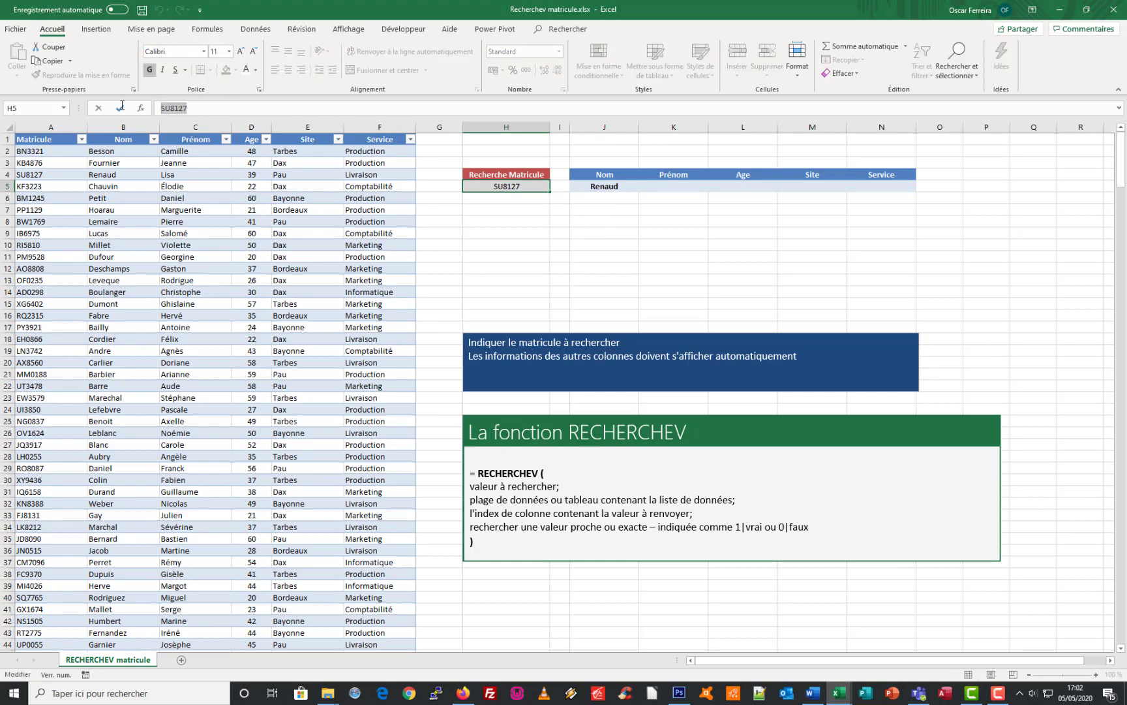
text(RI58)
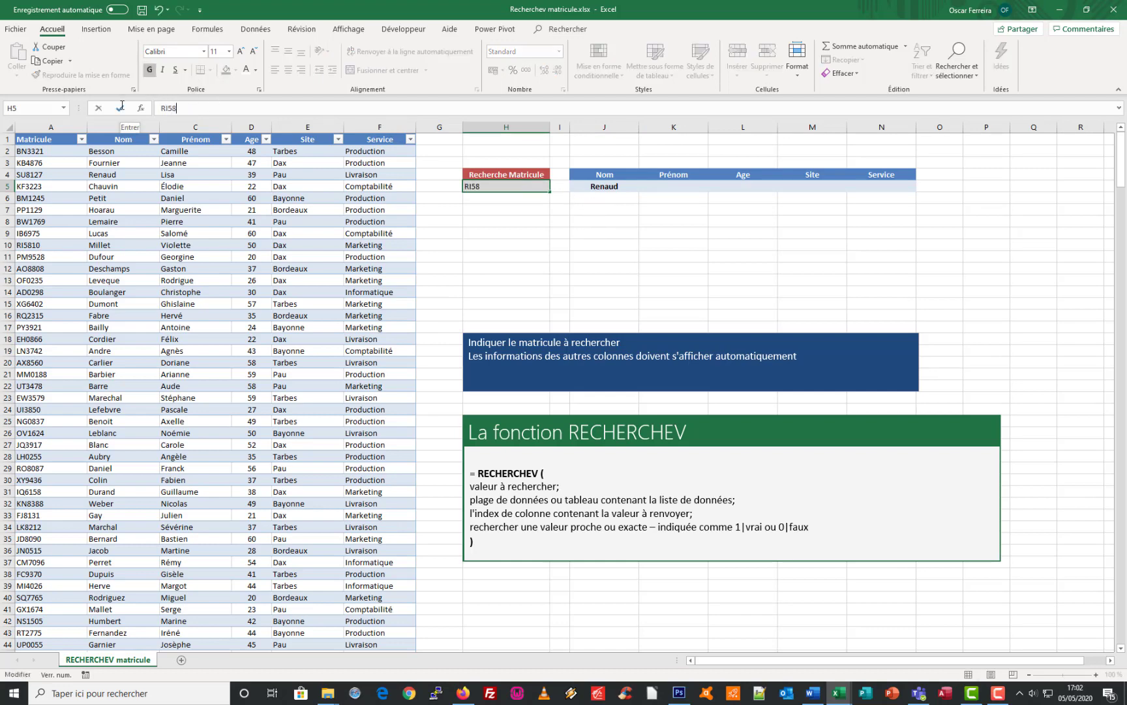
text(10)
key(Return)
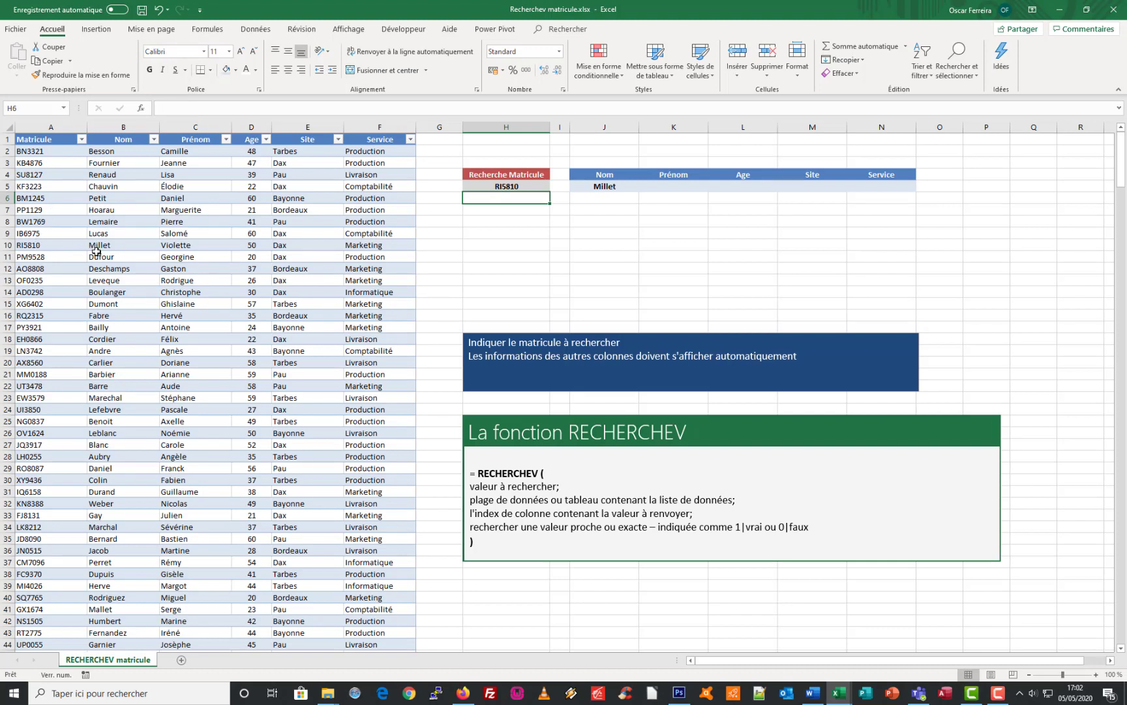
click(595, 187)
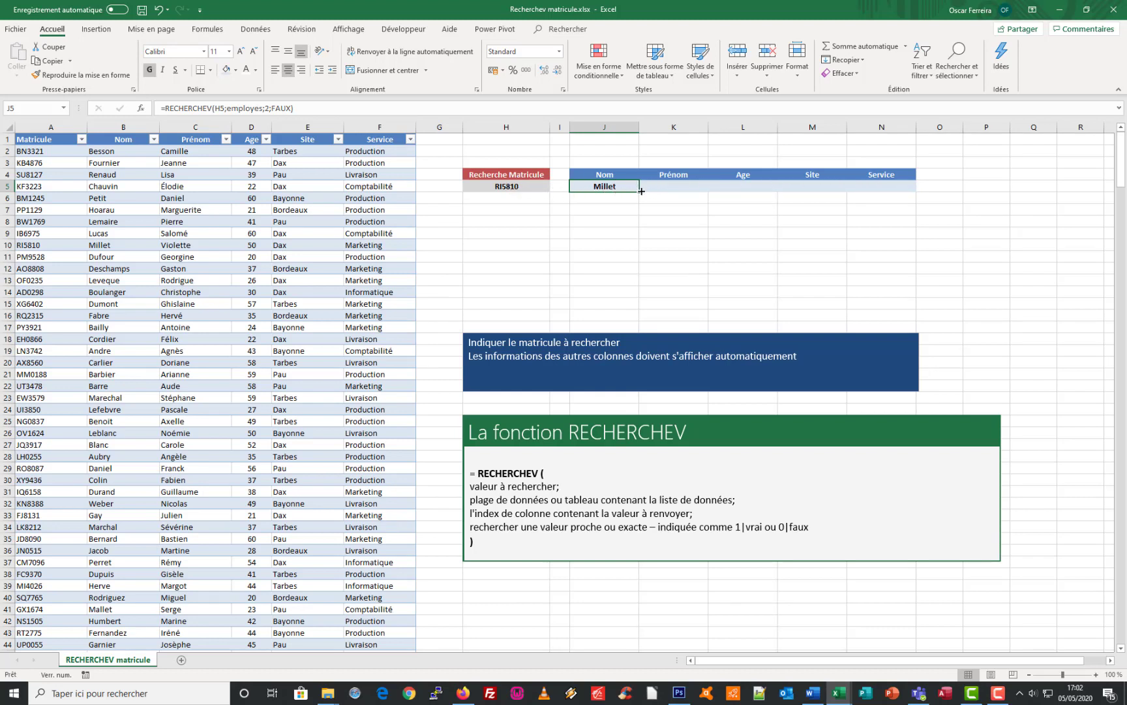
Step: Copy the J5 formula across to N5 and inspect the lookup reference in K5
drag(639, 191, 893, 189)
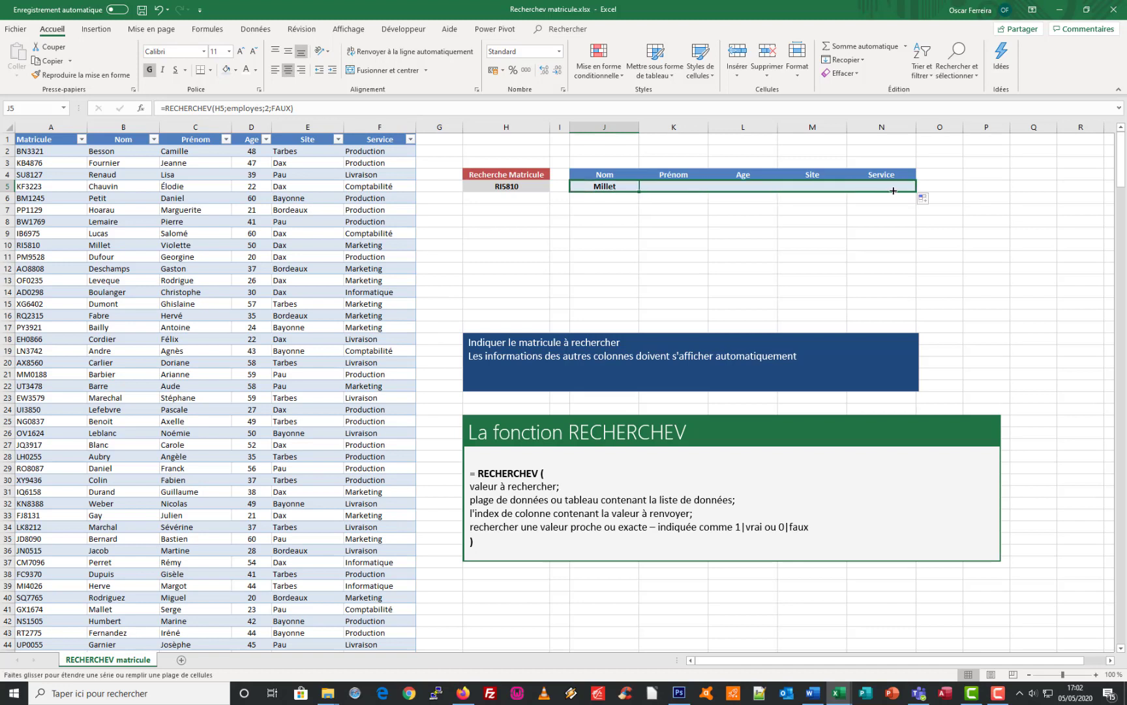
click(678, 187)
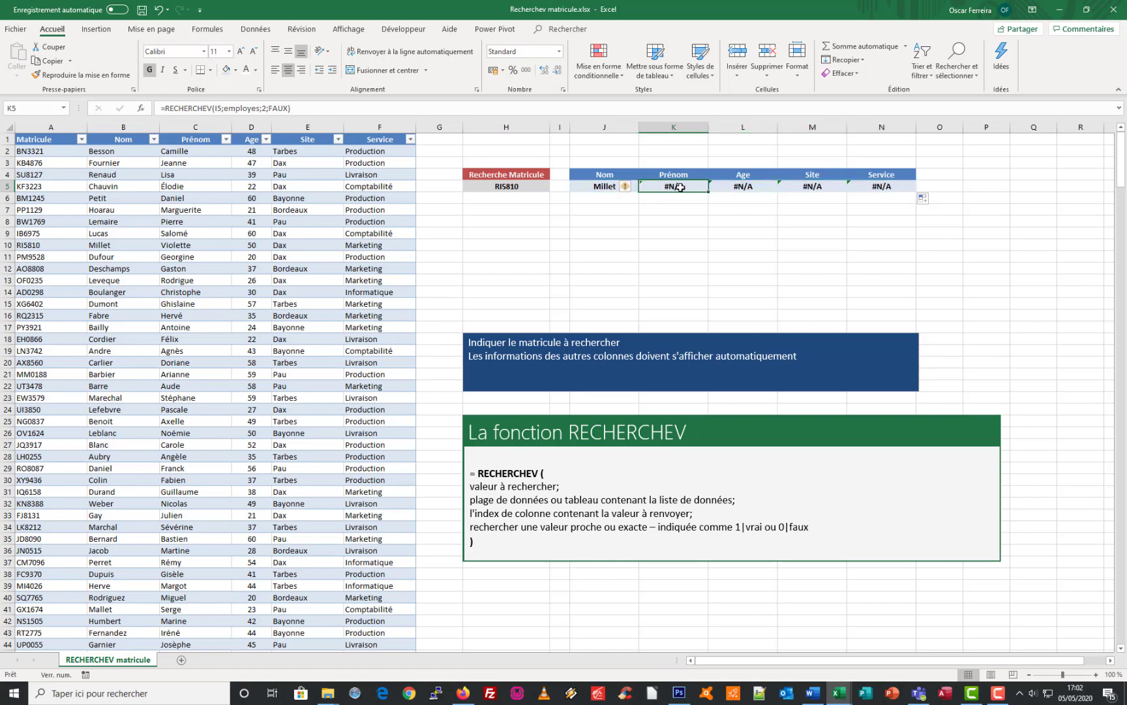
click(299, 109)
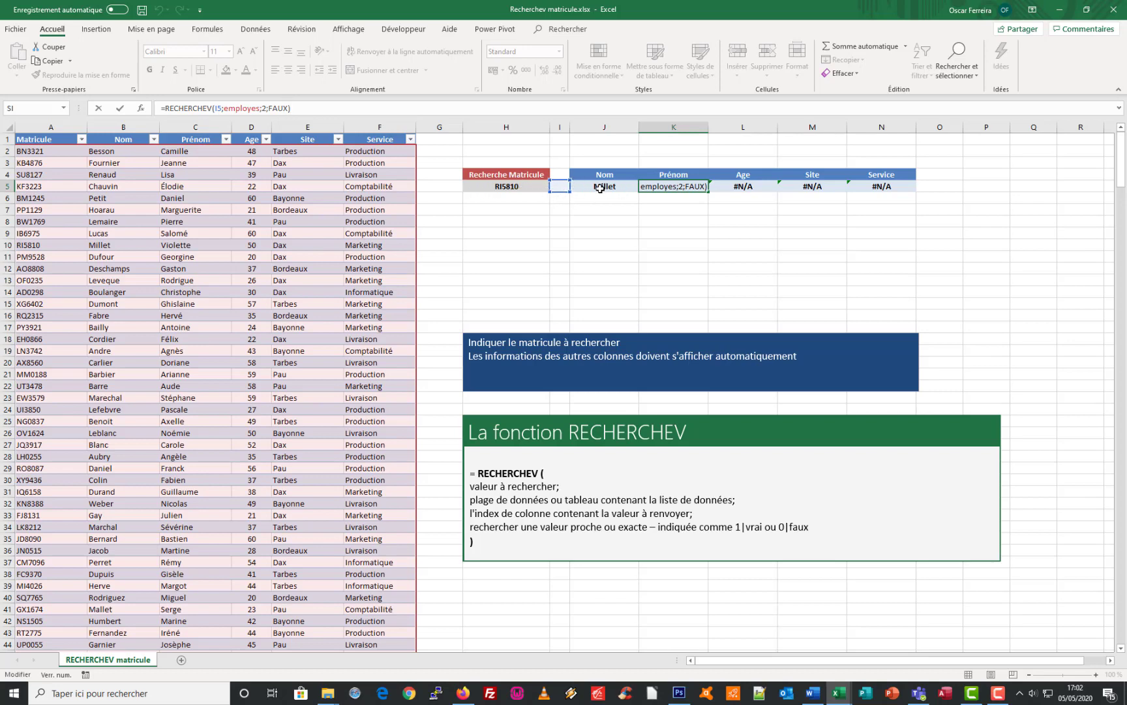
Step: Make the lookup value reference in the J5 formula absolute as $H$5
click(597, 187)
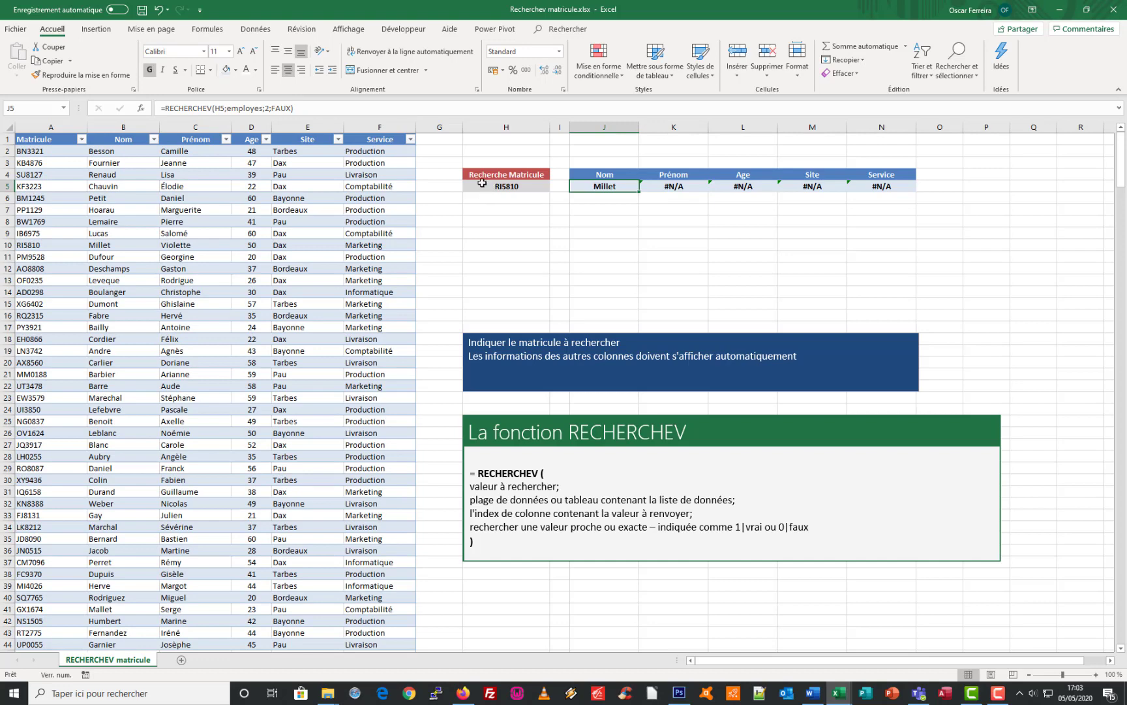
click(221, 109)
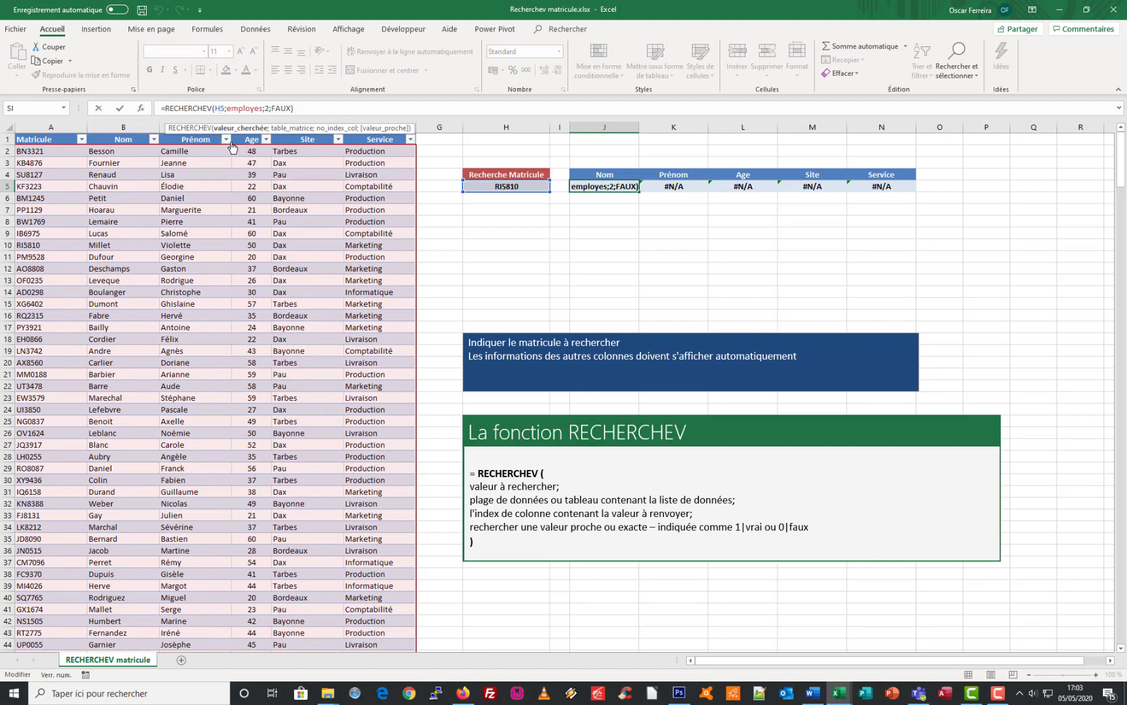
key(F4)
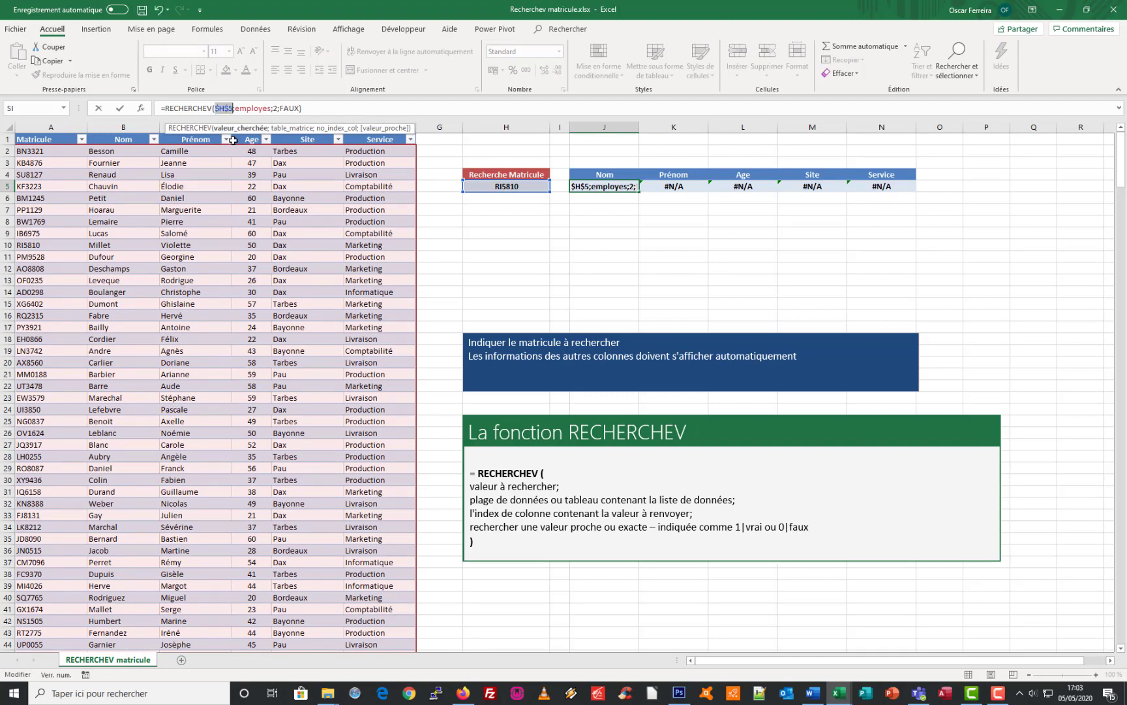
key(Return)
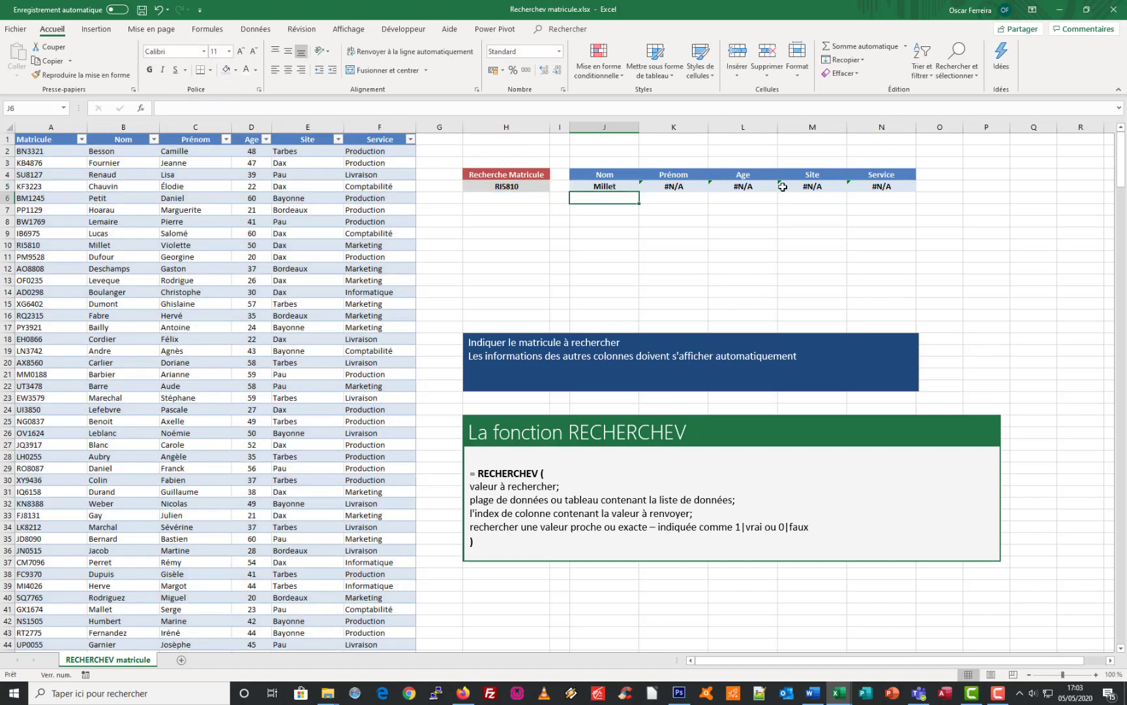
Step: Copy the J5 formula across to N5 and compare the formulas in the Nom, Prénom and Age cells
click(612, 186)
drag(639, 191, 888, 193)
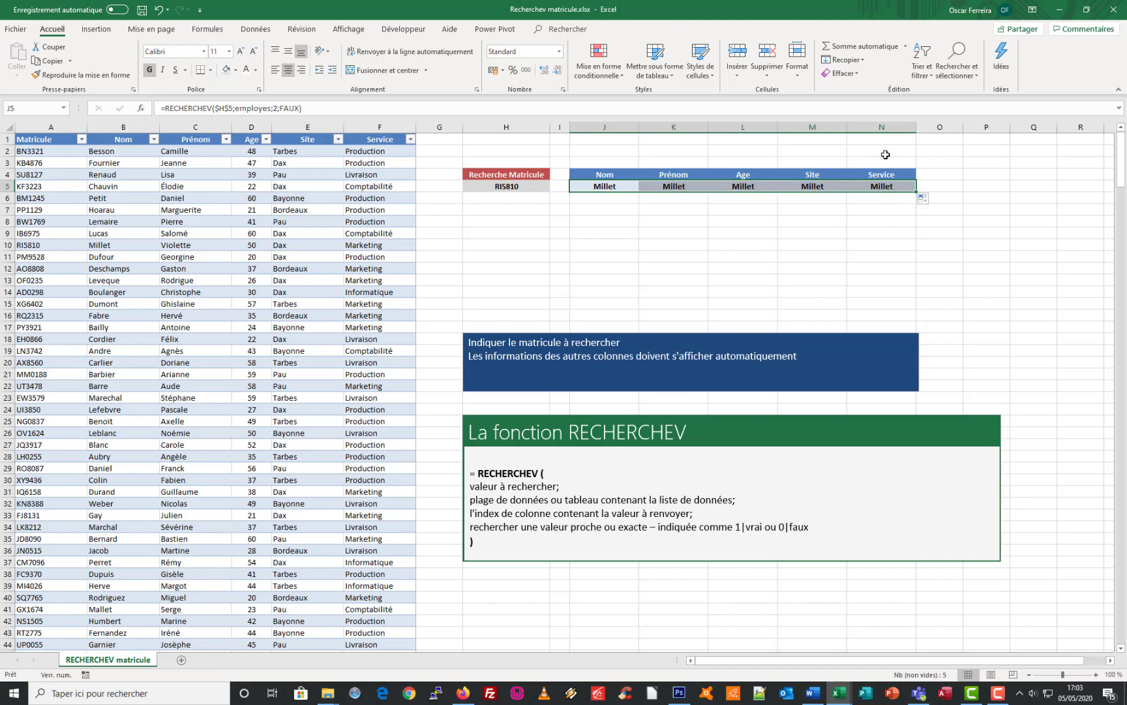
click(665, 185)
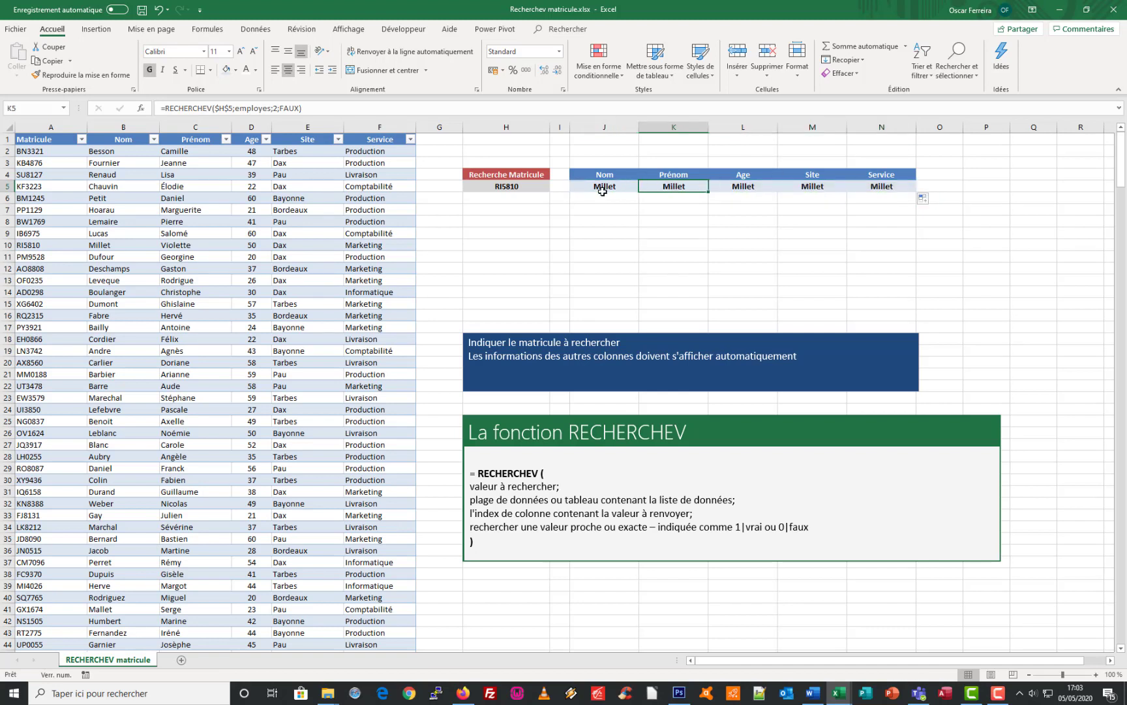
click(600, 185)
click(685, 186)
click(743, 186)
click(616, 187)
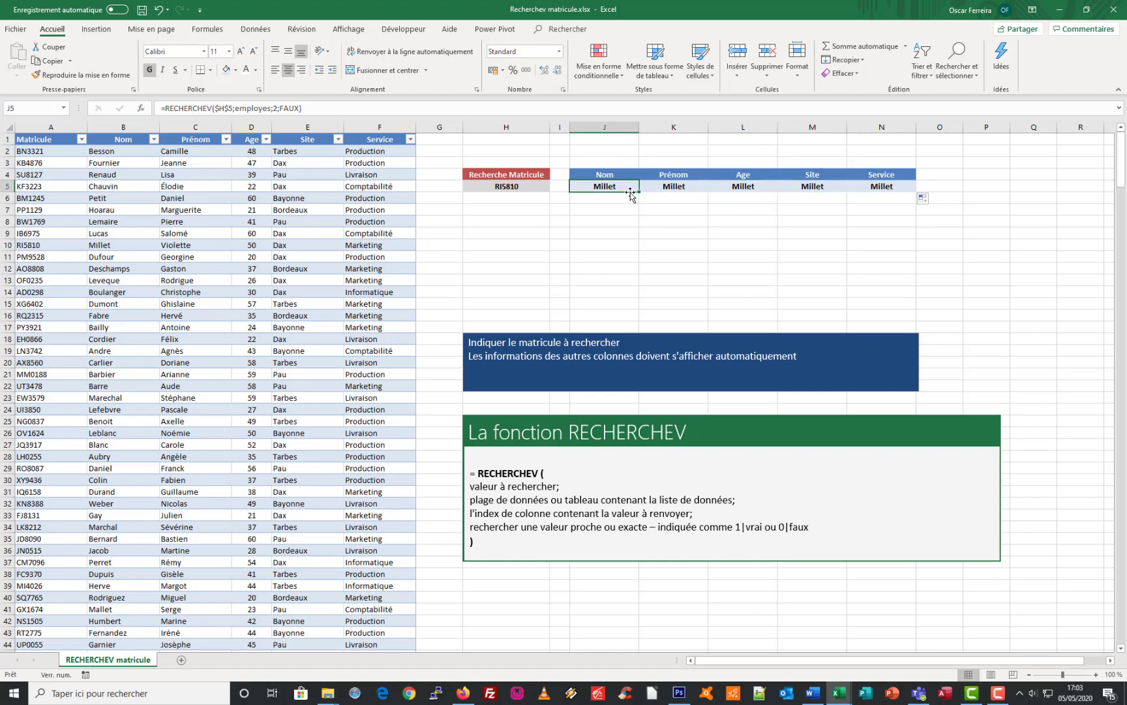
Step: Set the column index in the K5 formula to 3 and compare it with the formulas in L5 and J5
click(667, 186)
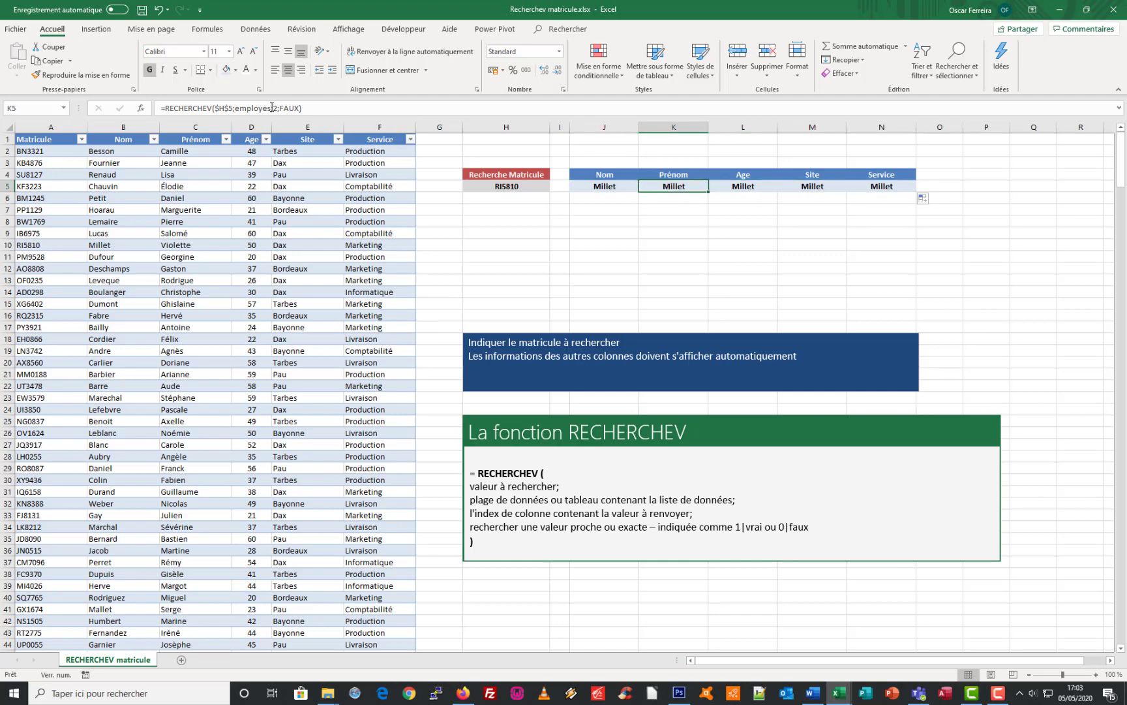
click(275, 107)
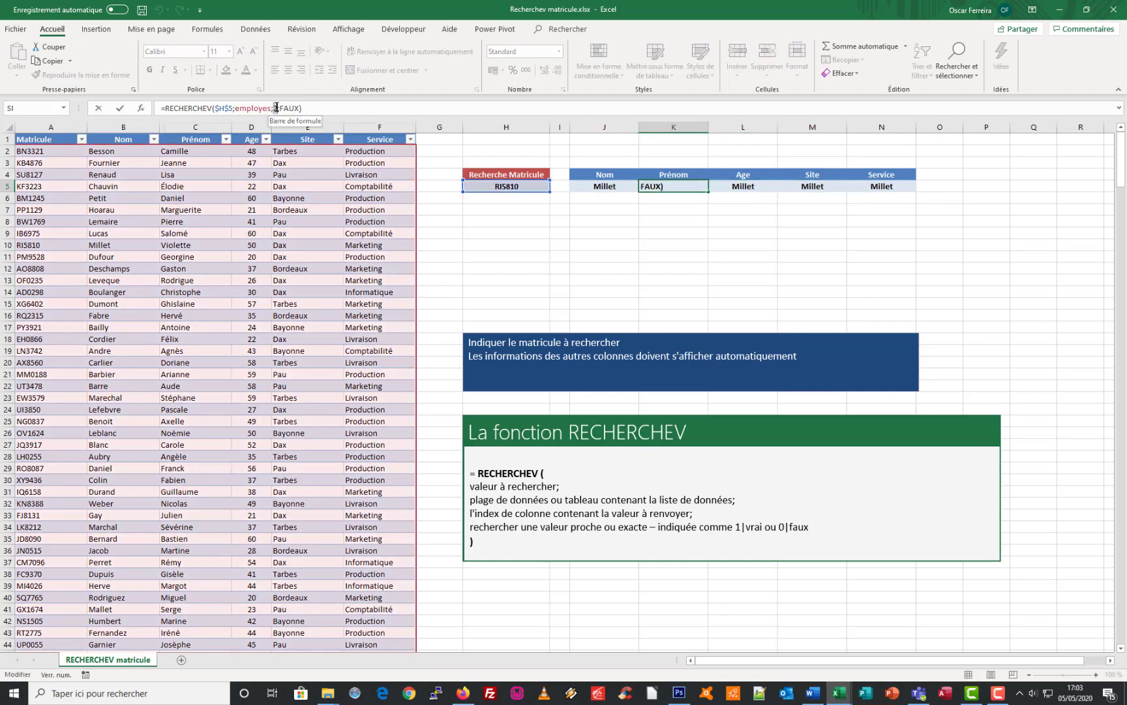
key(BackSpace)
text(3)
key(Return)
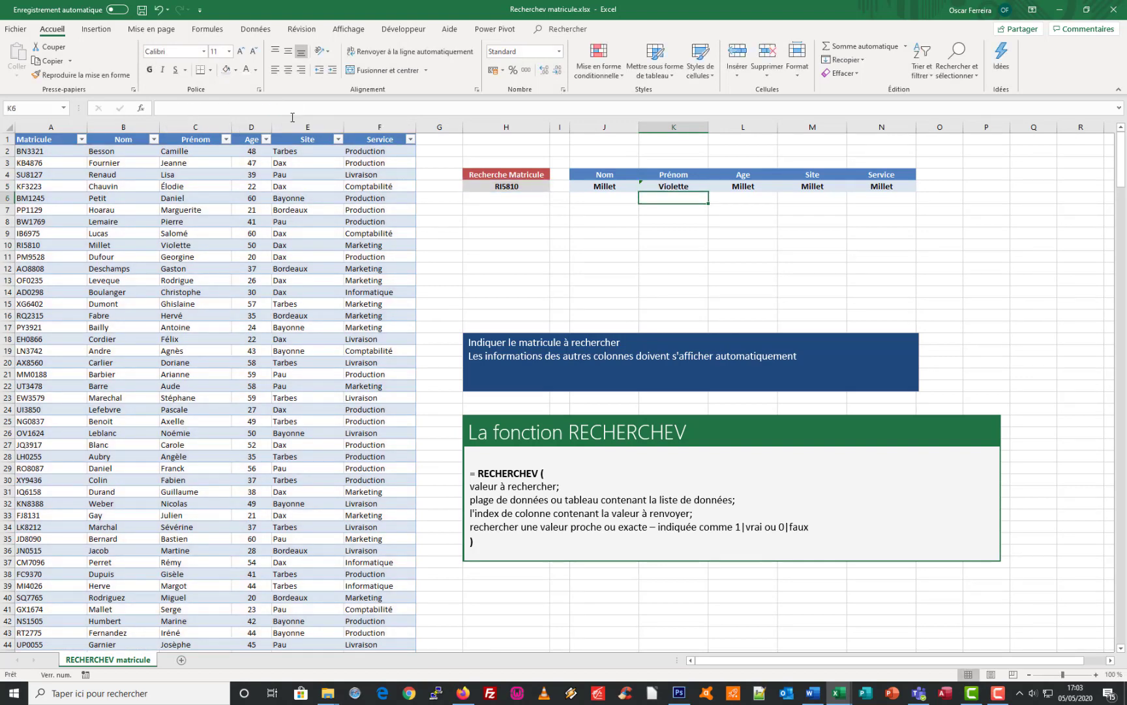
click(739, 186)
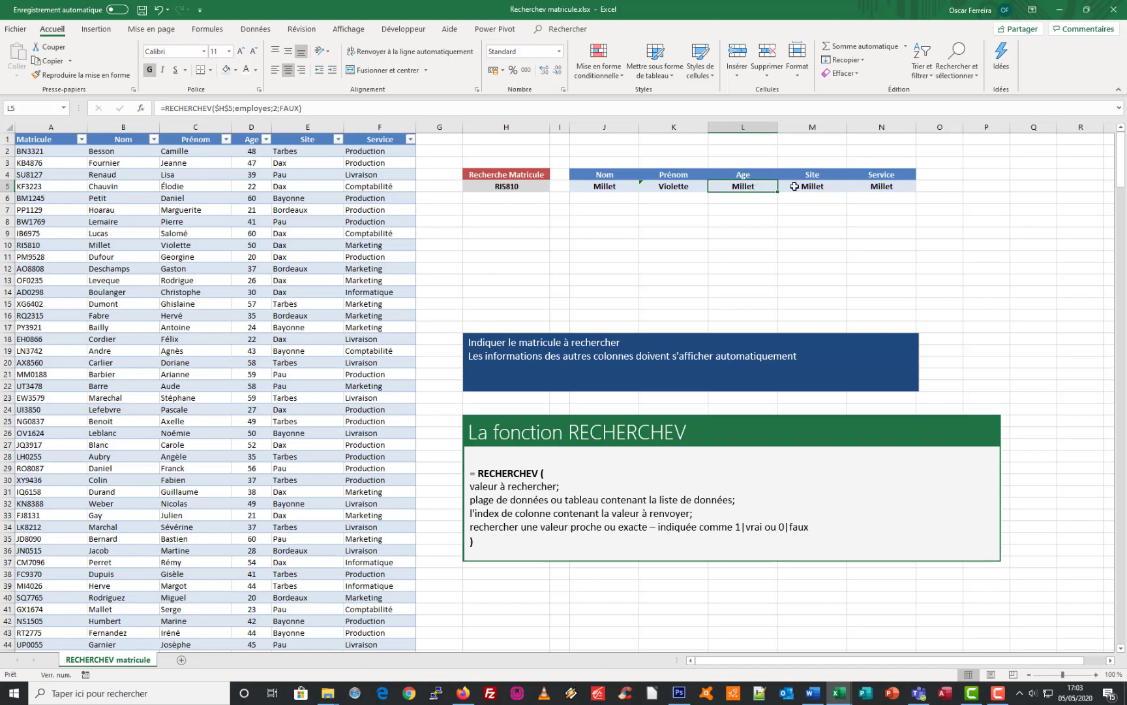
click(691, 188)
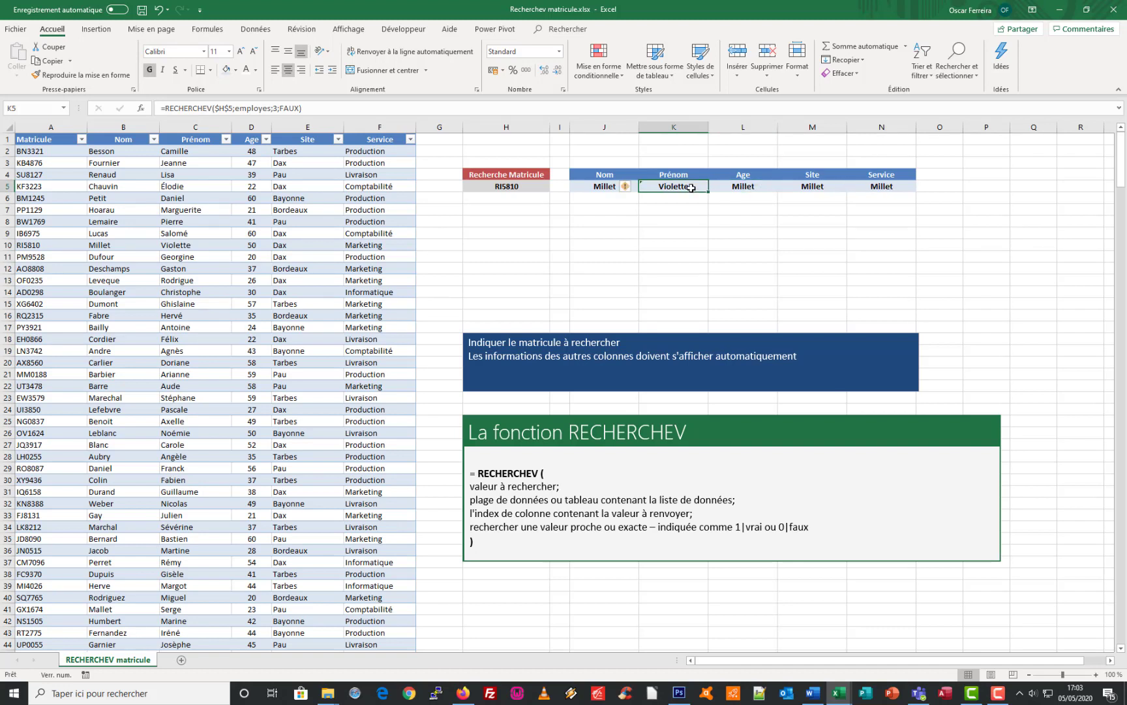
click(606, 185)
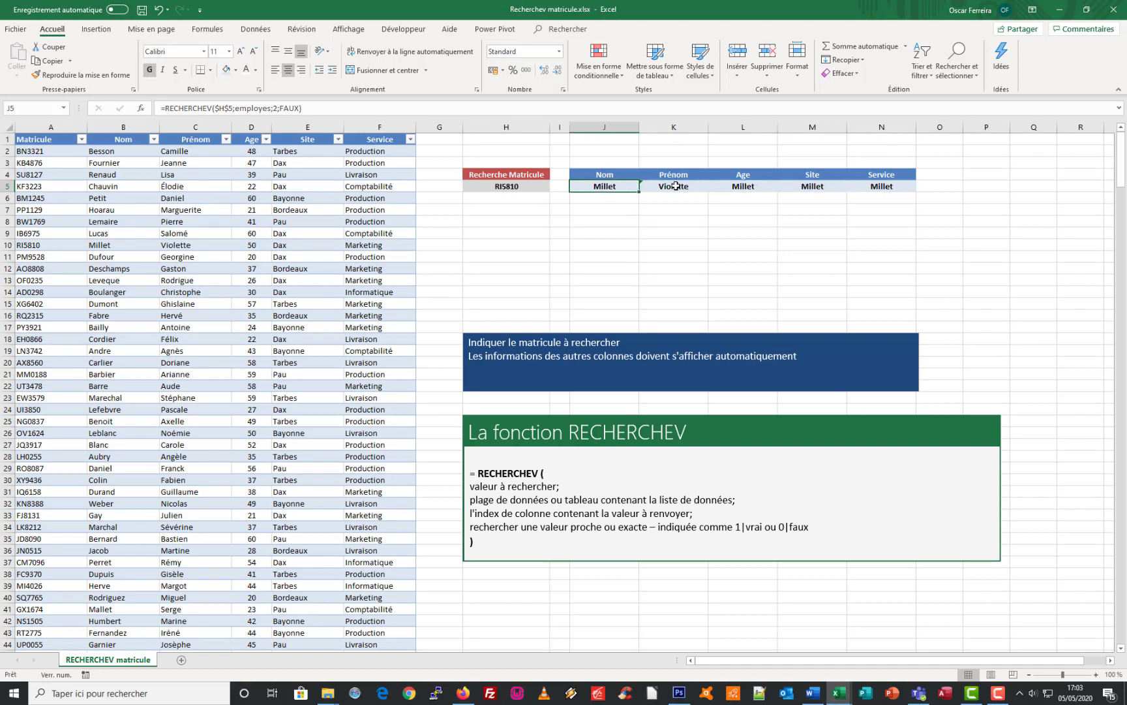
Step: Enter the column index numbers 2 to 6 in J3:N3, above the result headers
click(612, 164)
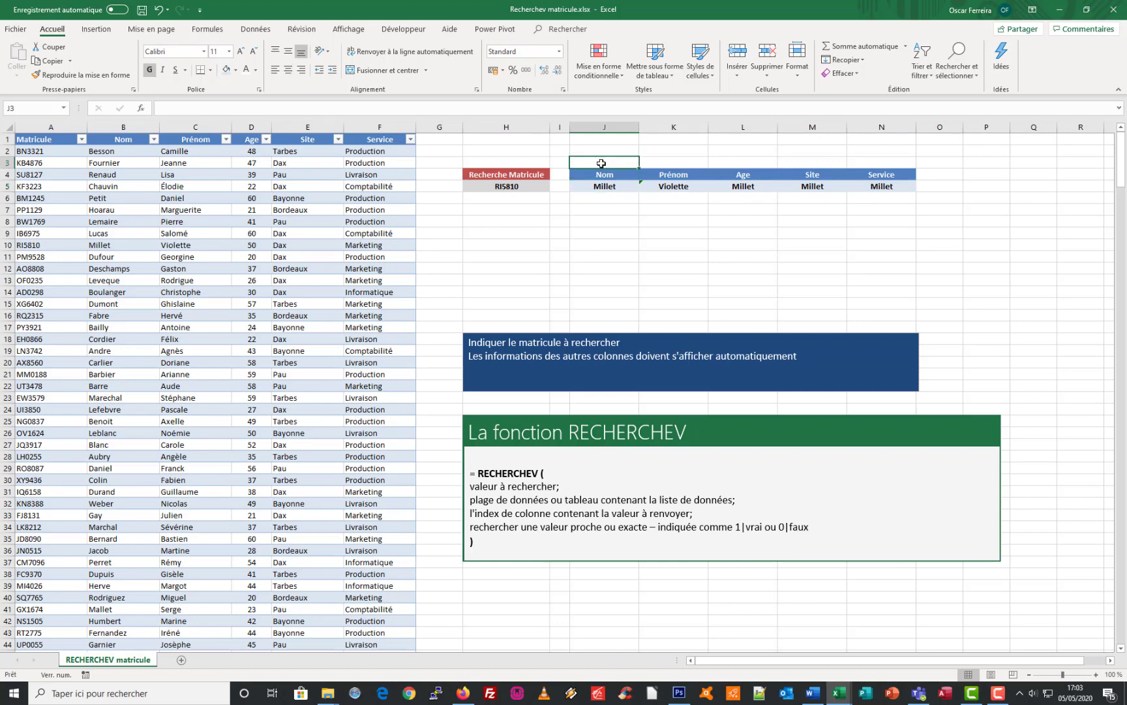
text(2)
key(Tab)
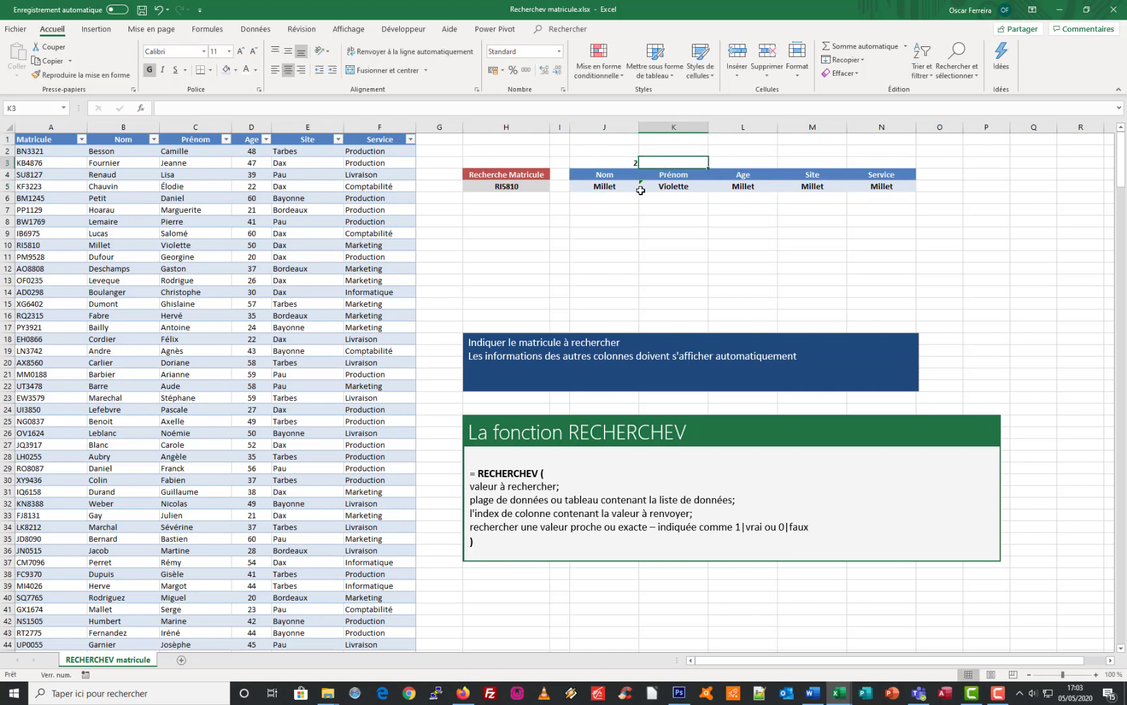
text(3)
key(Tab)
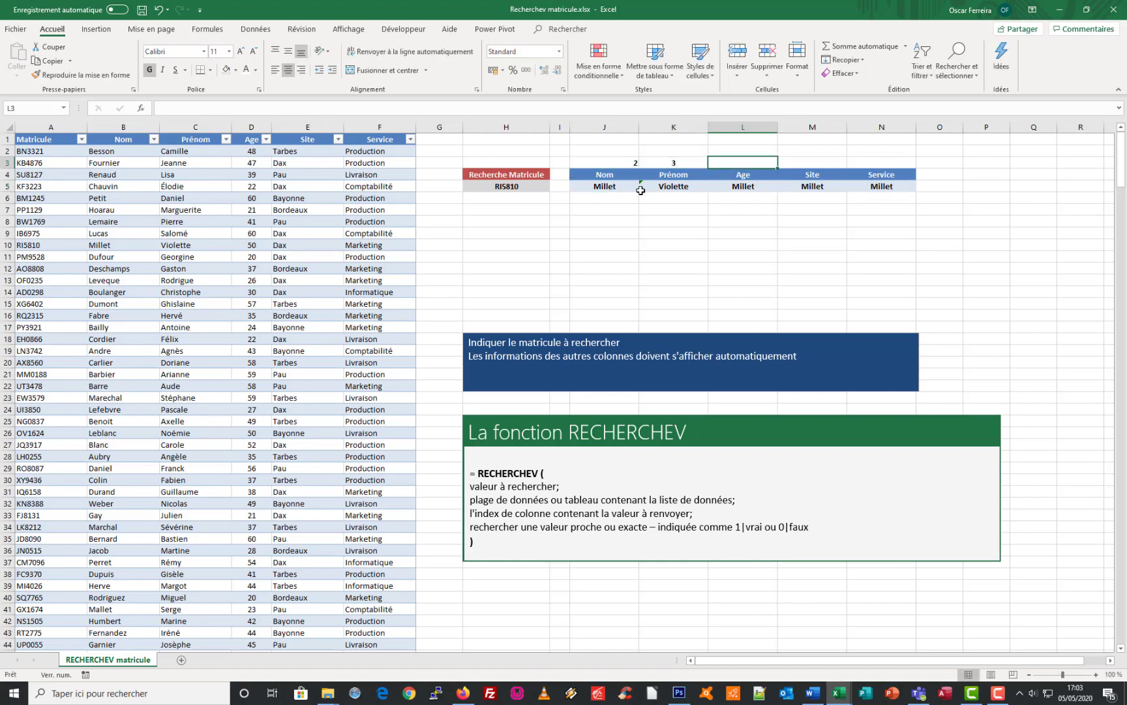
drag(630, 160, 914, 165)
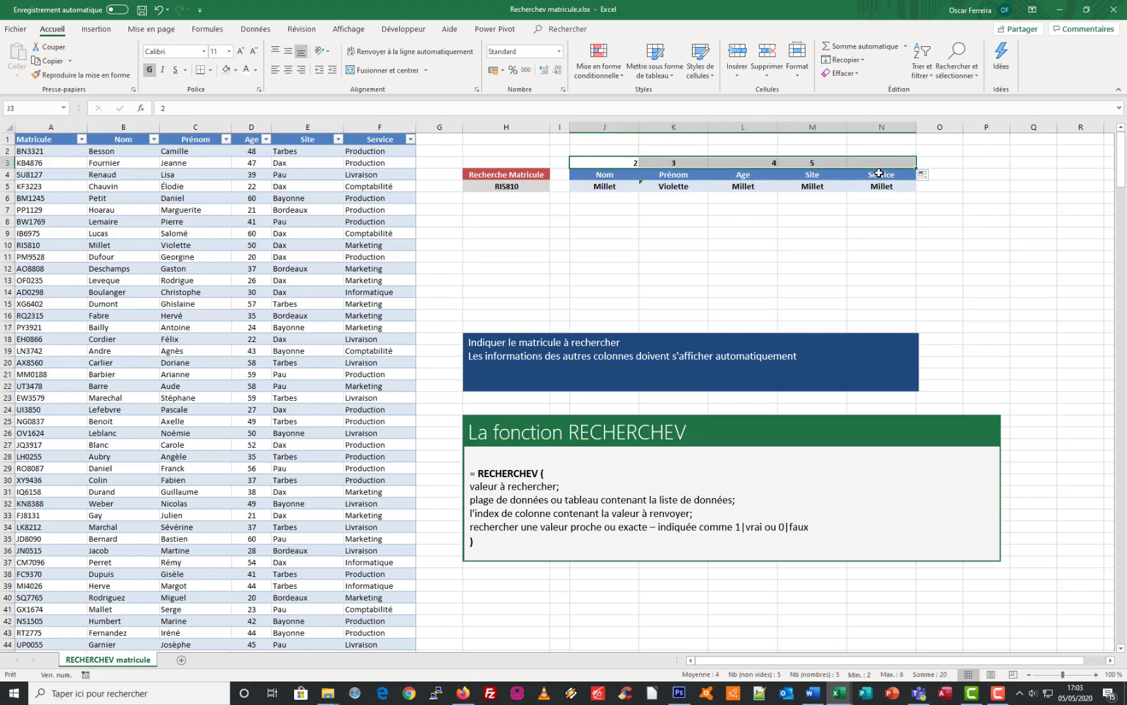
Step: Centre the index numbers in J3:N3
click(606, 166)
drag(607, 162, 874, 162)
click(288, 70)
Step: Replace the fixed column index in the J5 formula with a reference to J3
click(604, 192)
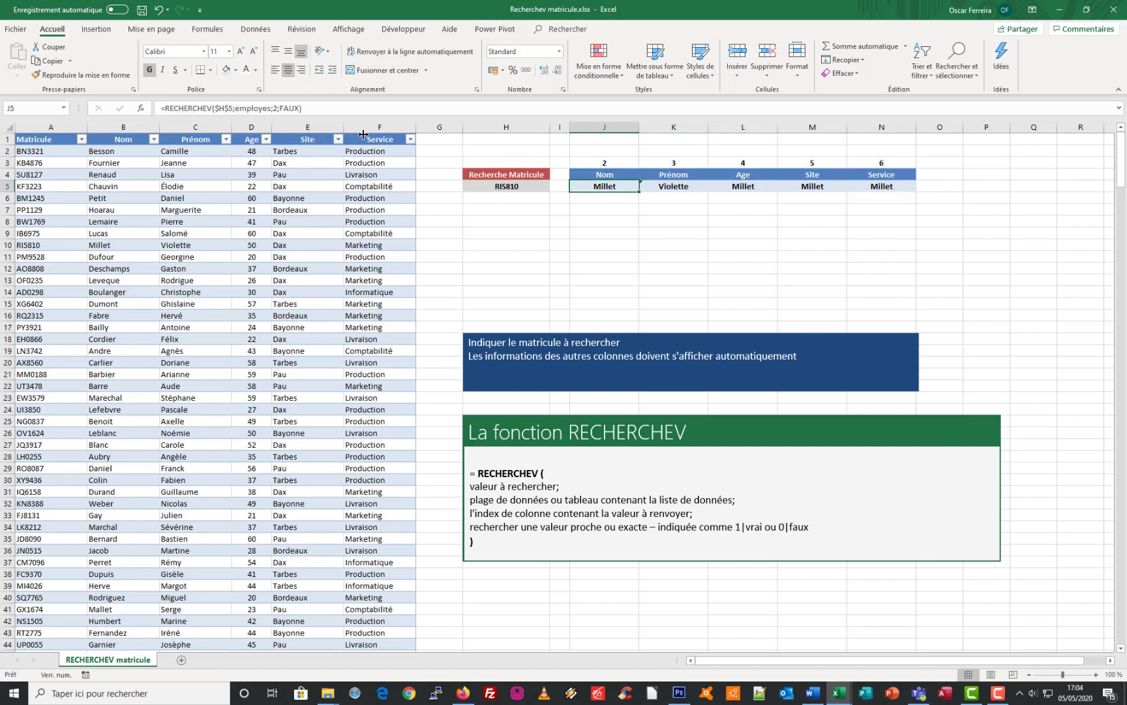
drag(278, 109, 276, 107)
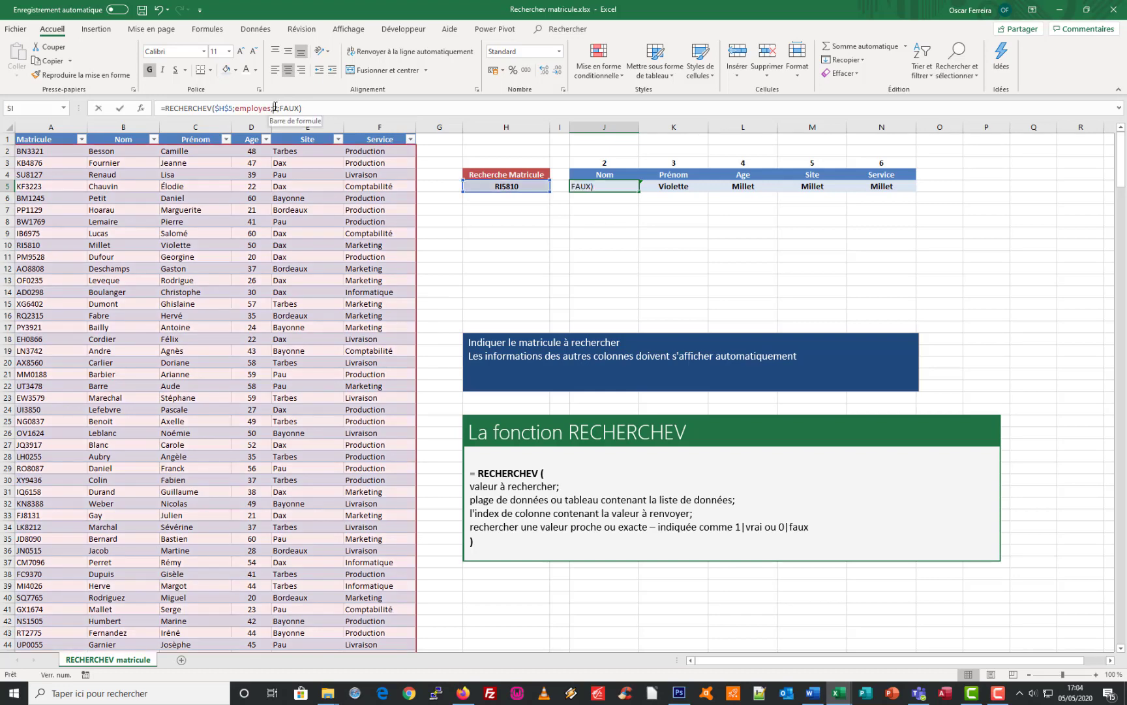
key(BackSpace)
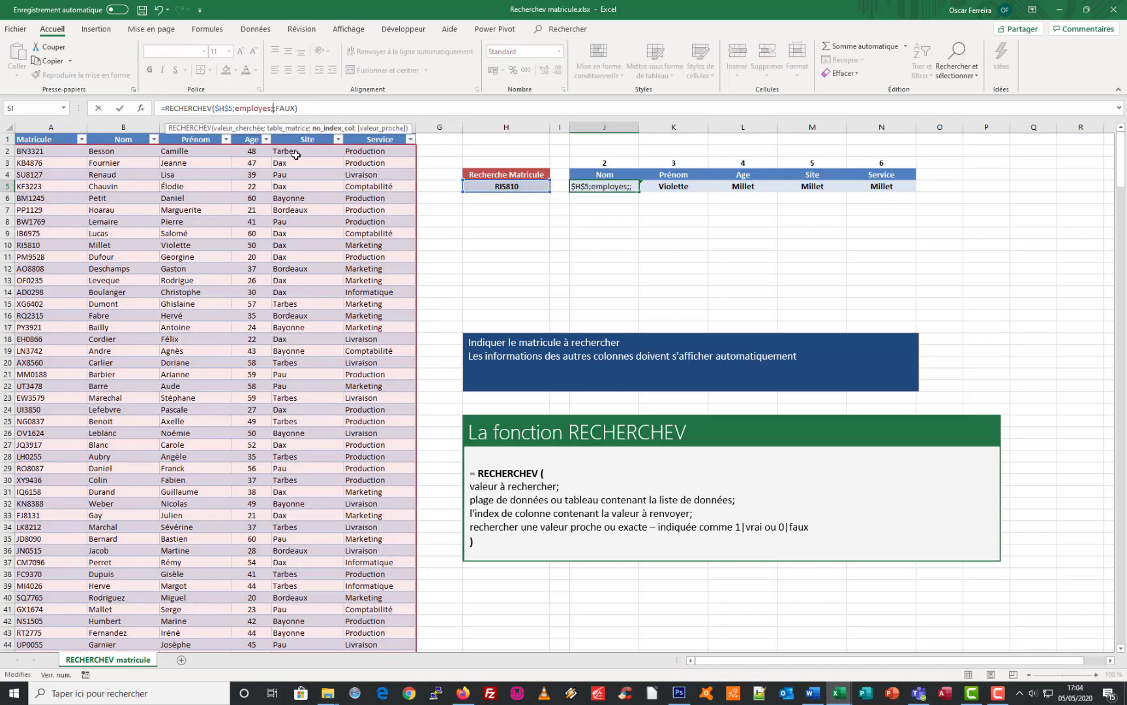
click(607, 164)
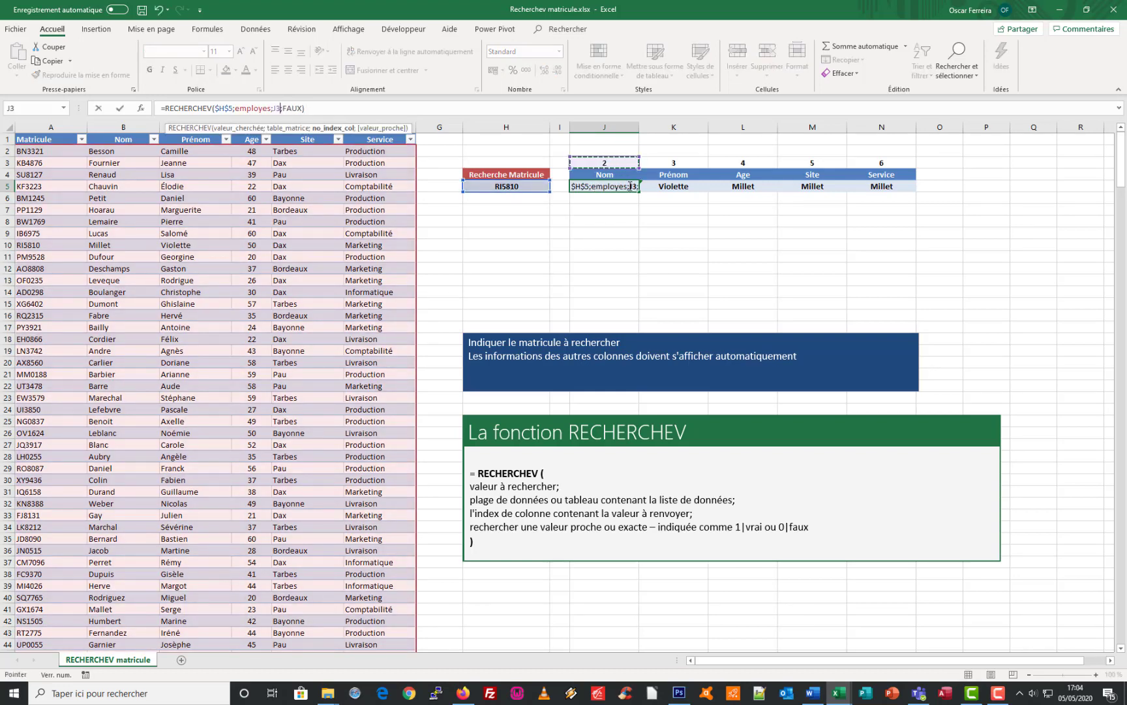
key(Return)
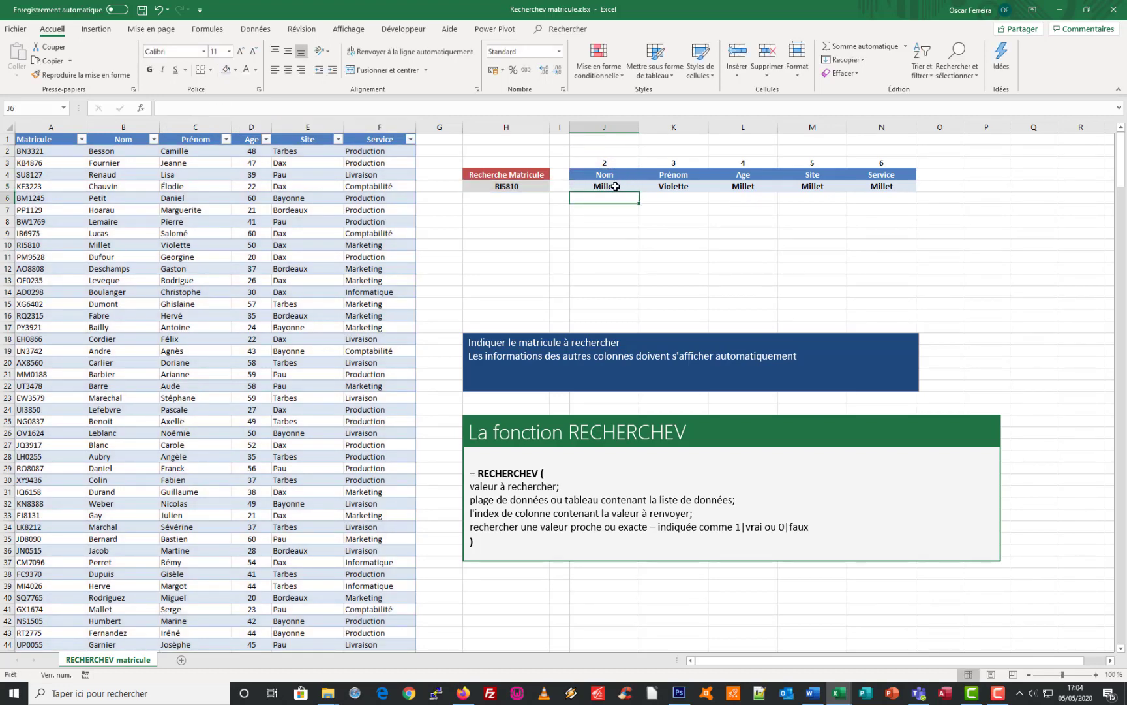
Step: Copy the J5 formula across to N5 and compare the results with the employee record in row 10
click(631, 188)
drag(639, 192, 914, 190)
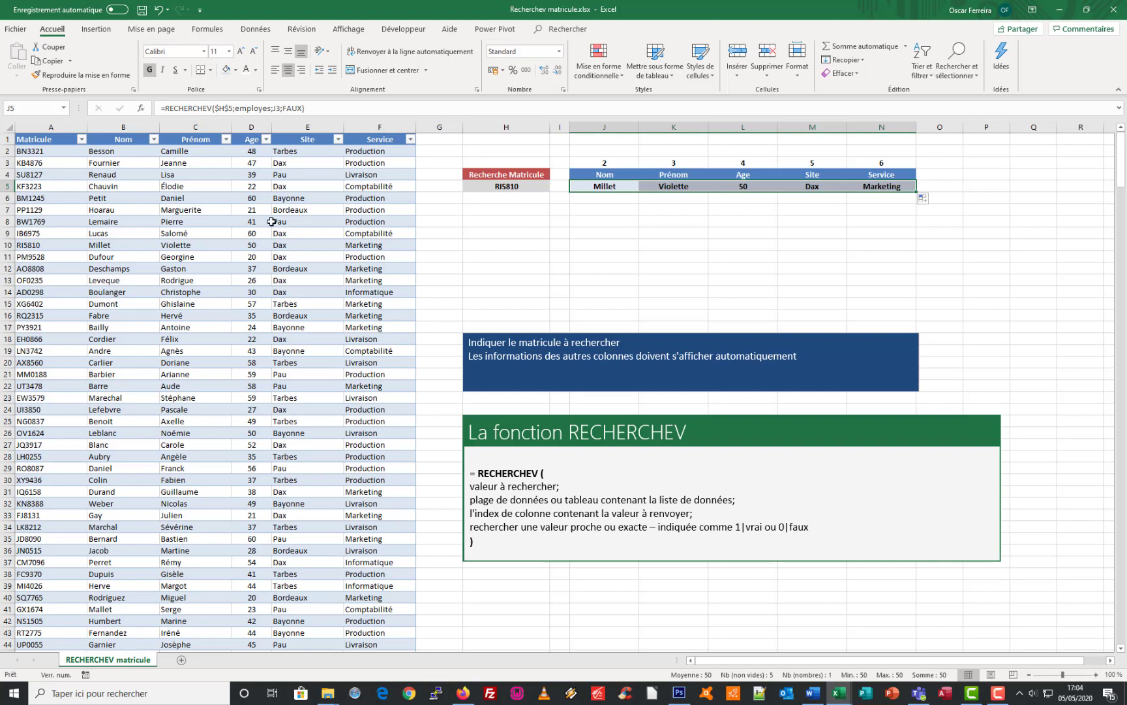
drag(131, 245, 393, 244)
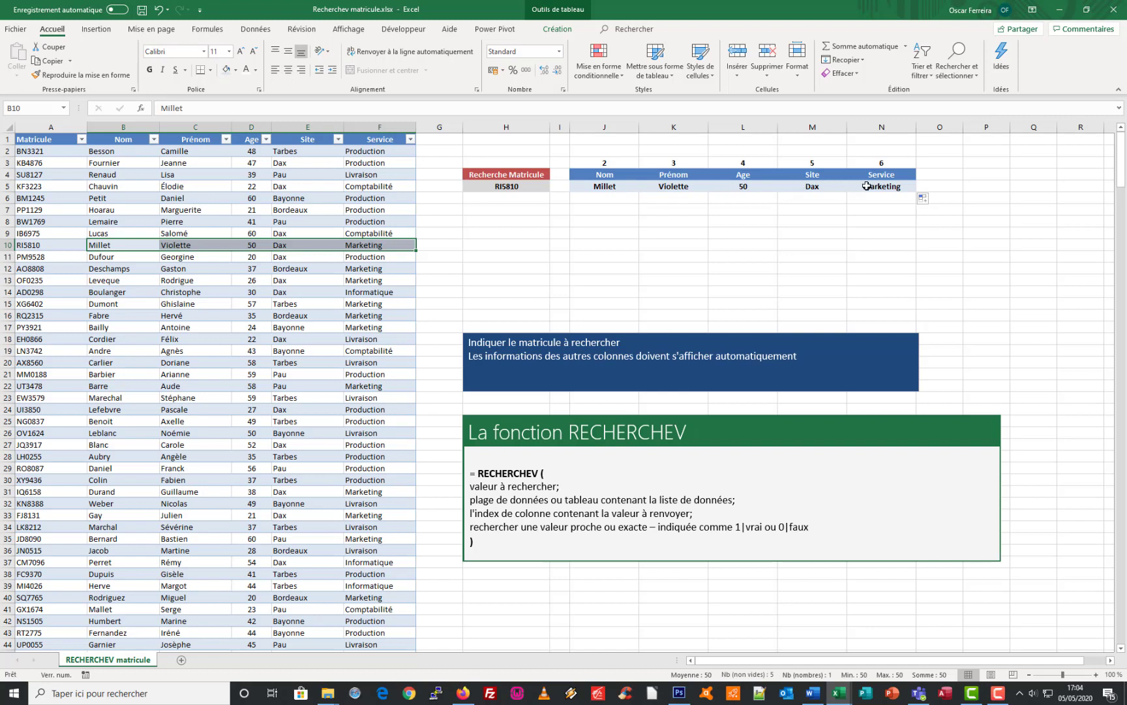
click(674, 222)
Step: Hide the index numbers in J3:N3 by setting their font colour to white
click(605, 199)
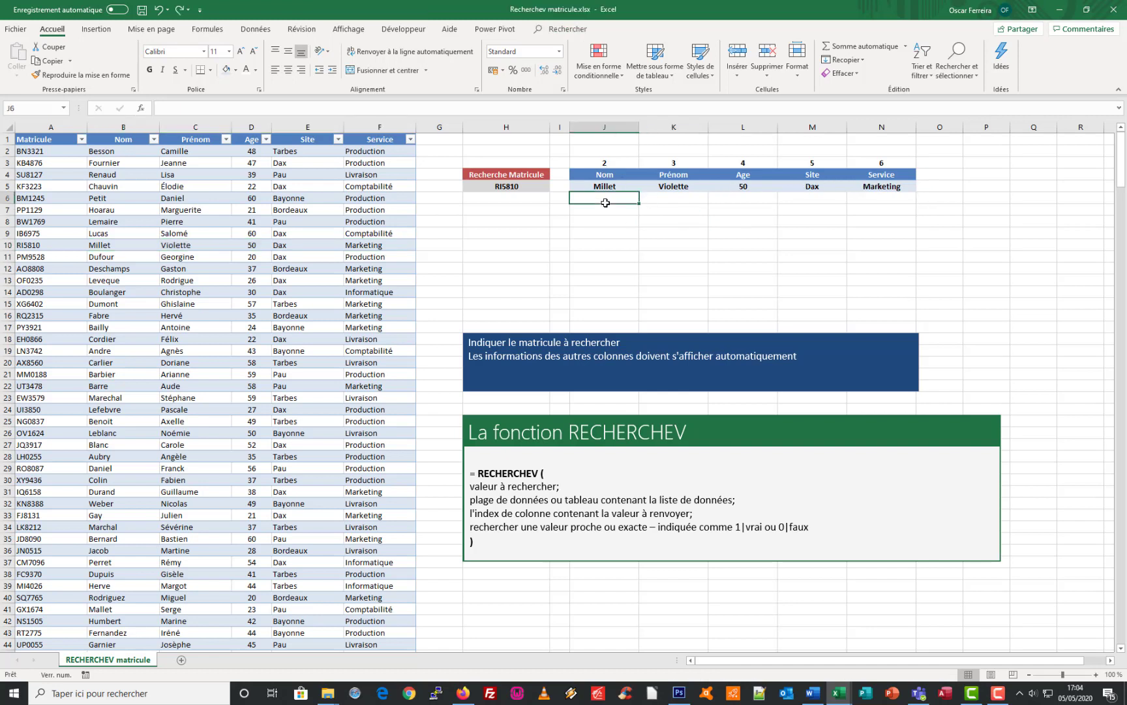
drag(573, 166, 882, 167)
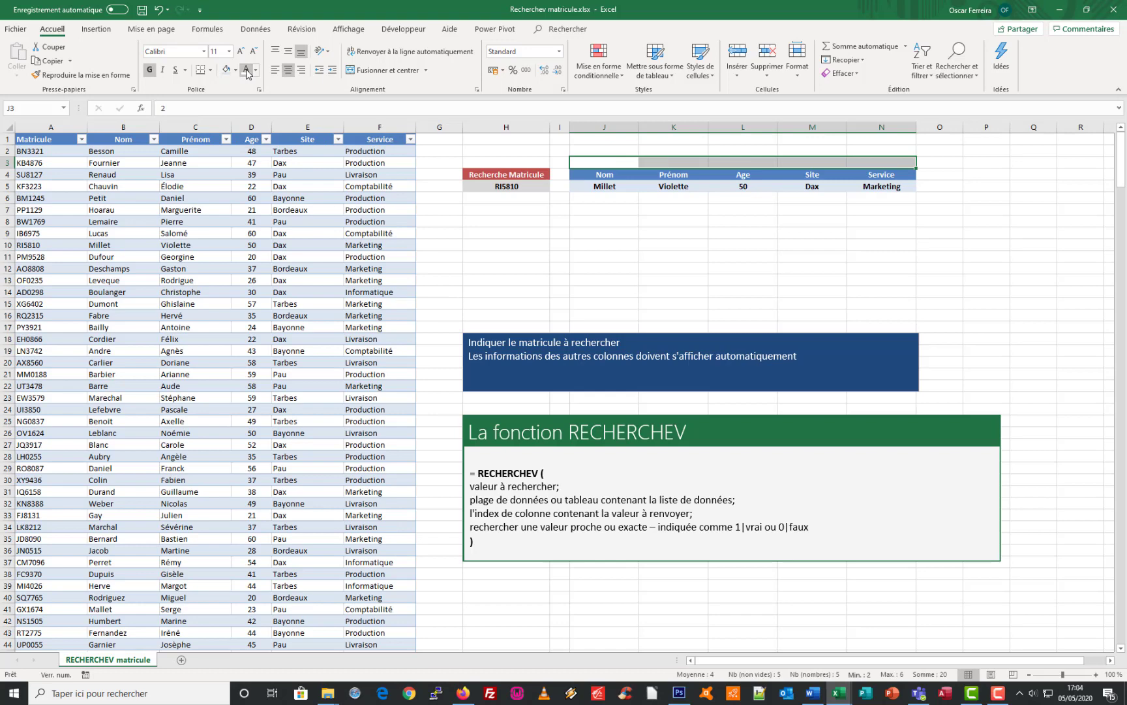
click(624, 210)
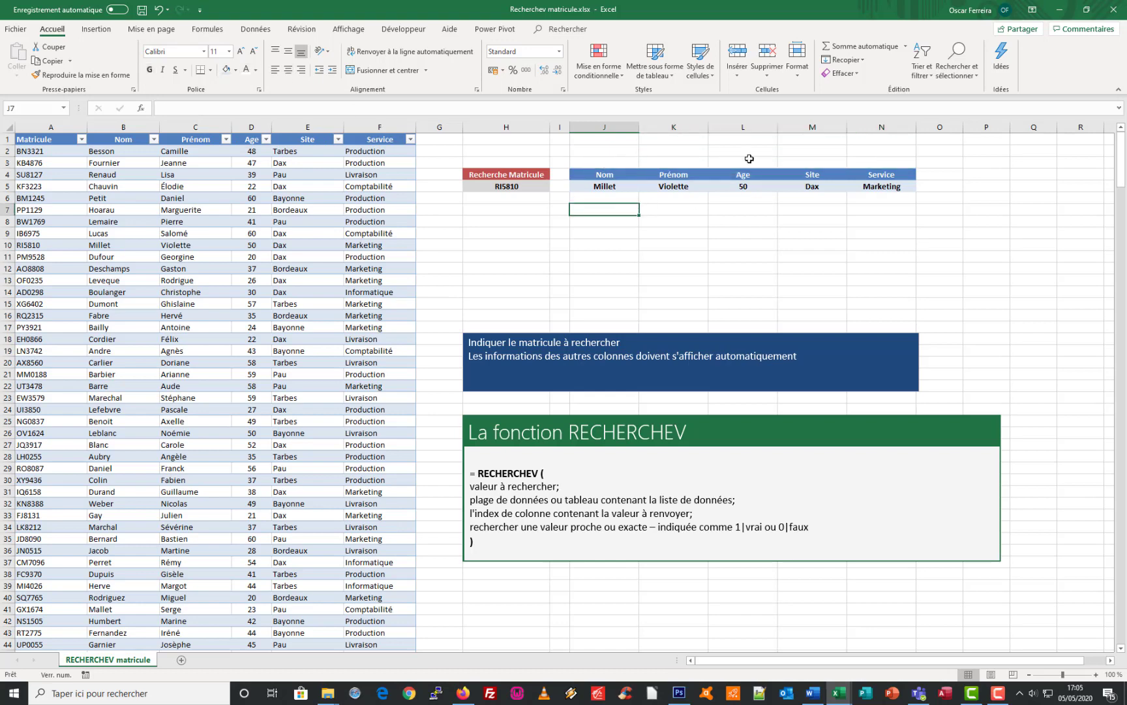
Step: Replace the search value in H5 with the employee ID listed in A2
click(513, 188)
key(BackSpace)
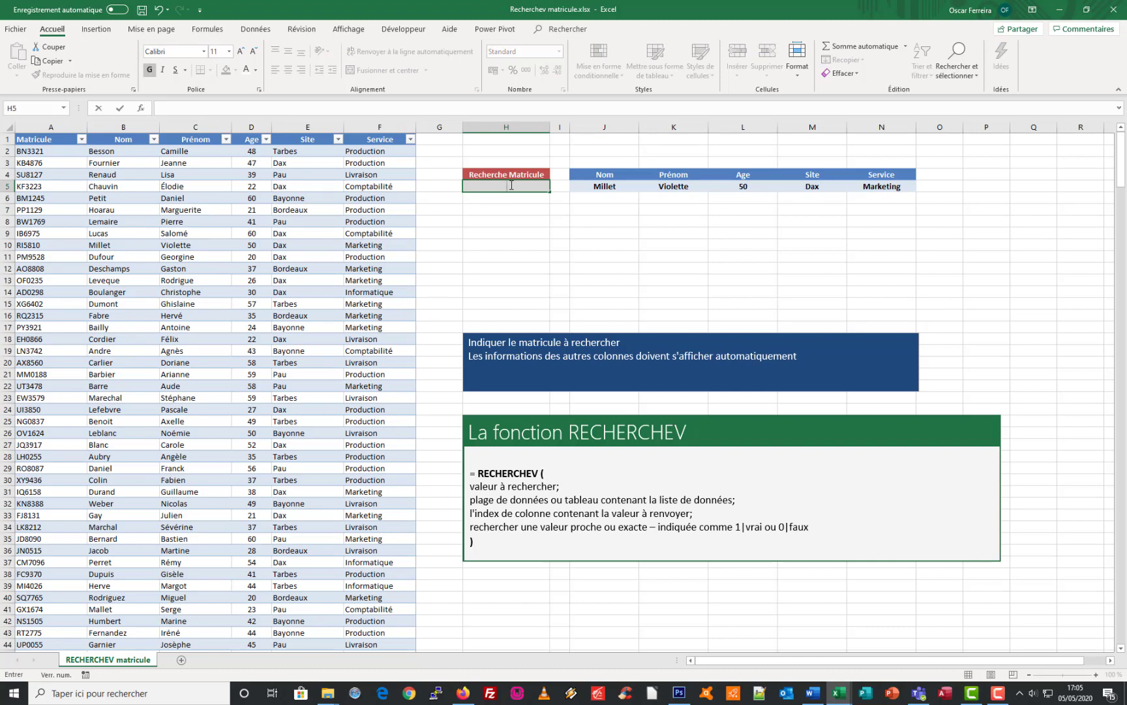
text(BN3321)
key(Return)
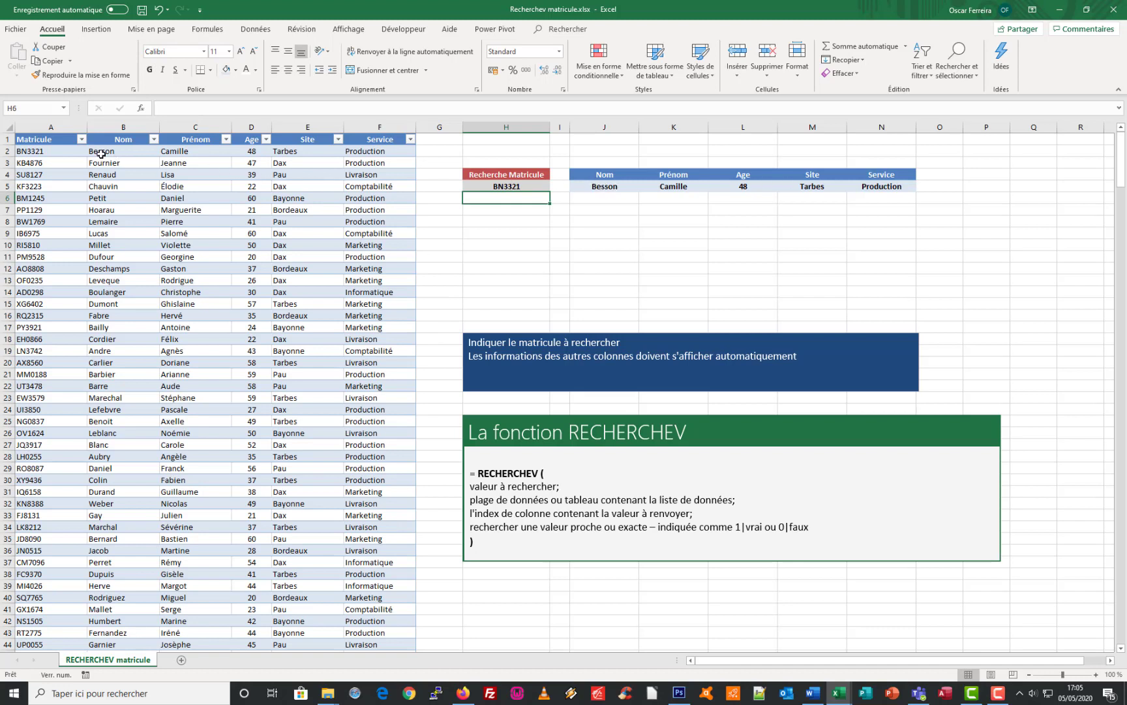
Step: Clear H5 and enter the nonexistent matricule fqsdfqsfd to test the lookup
click(503, 186)
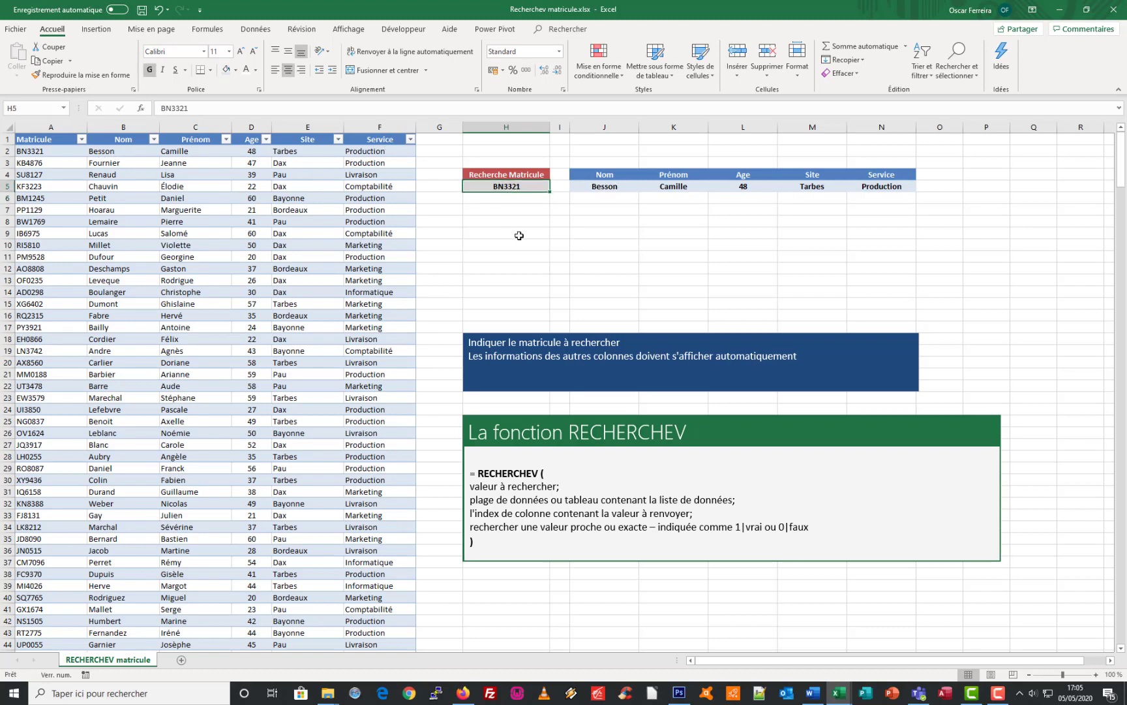
key(Delete)
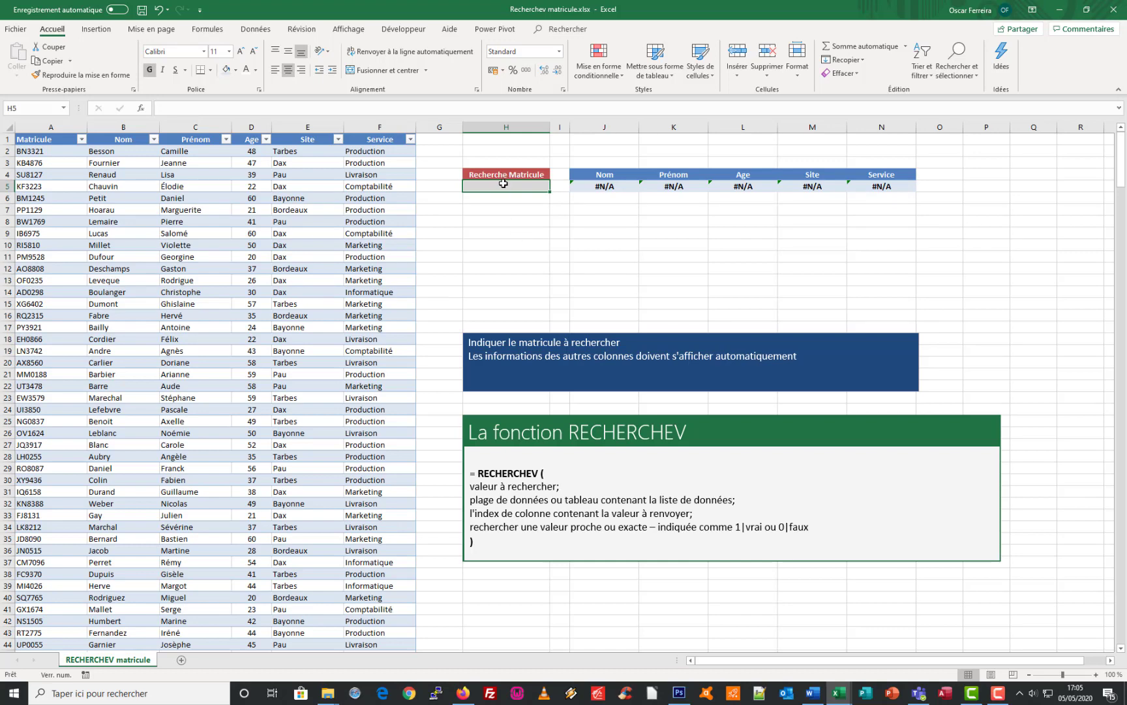
text(fqsdfqsfd)
key(Return)
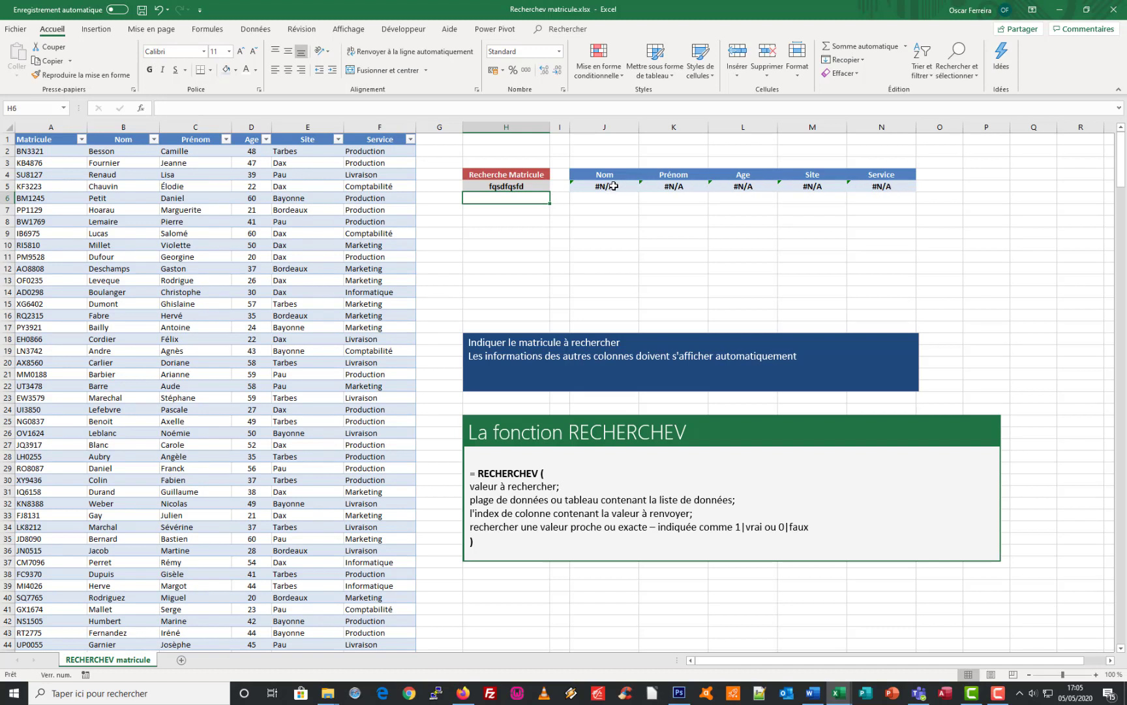
Step: Clear the search value in H5 and set the cell's data validation to allow a Liste
click(508, 187)
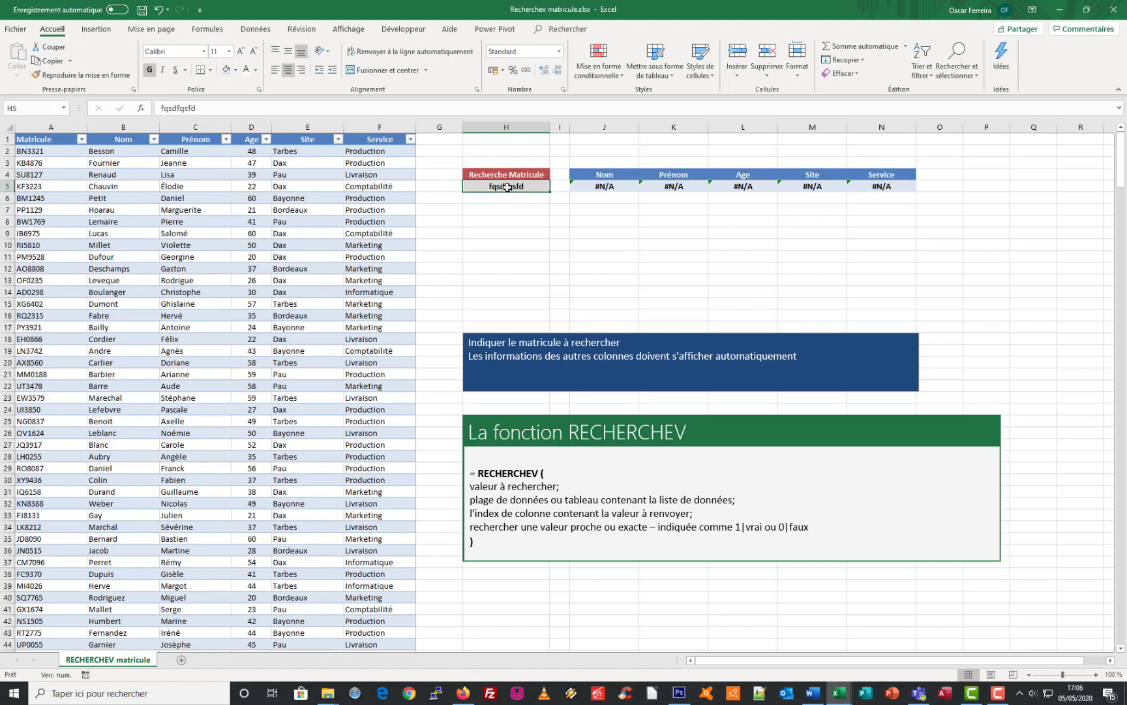
key(Delete)
click(255, 30)
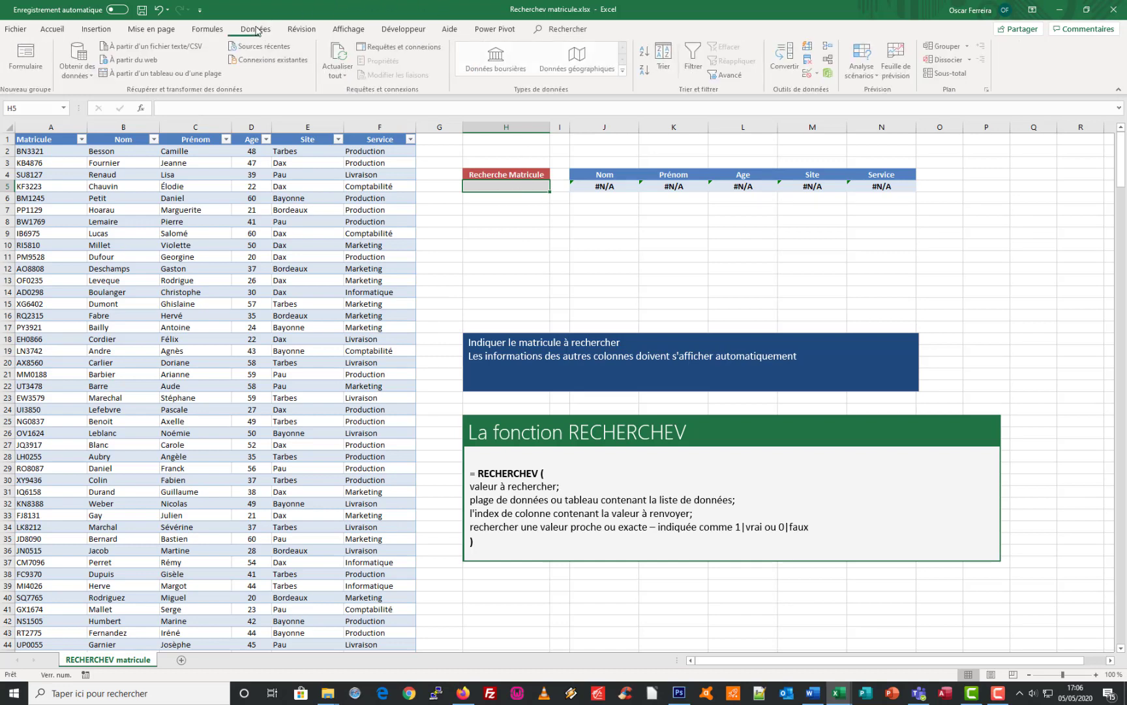
click(819, 74)
click(822, 88)
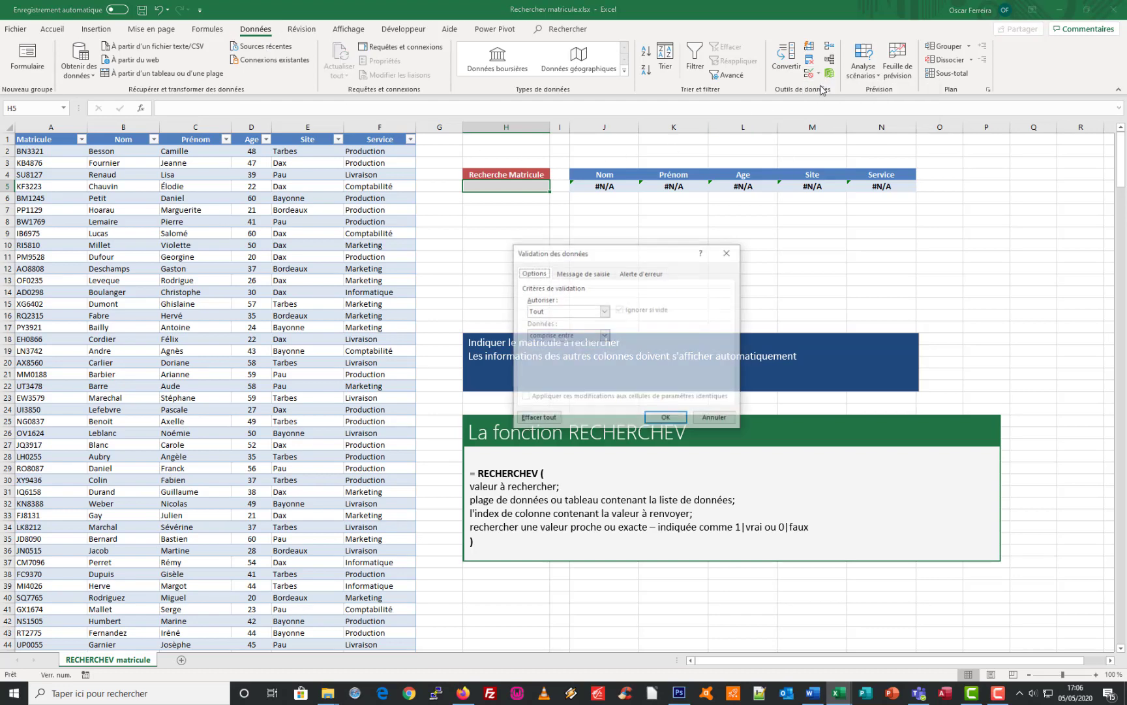
drag(627, 259, 635, 237)
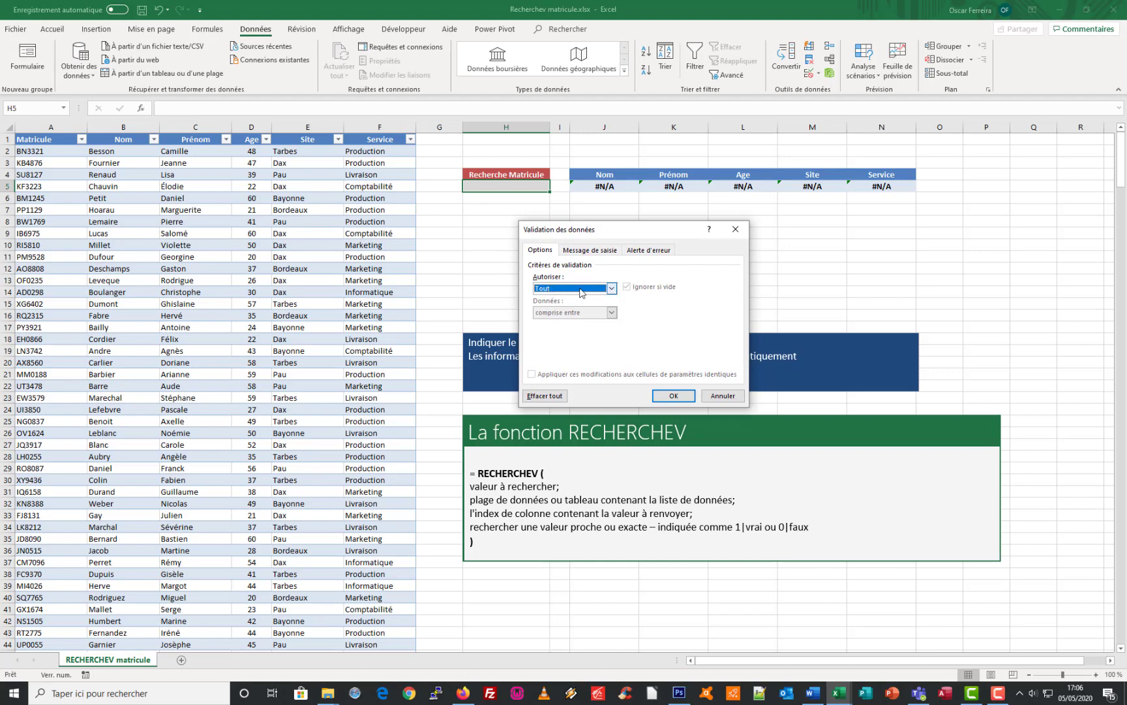
click(611, 288)
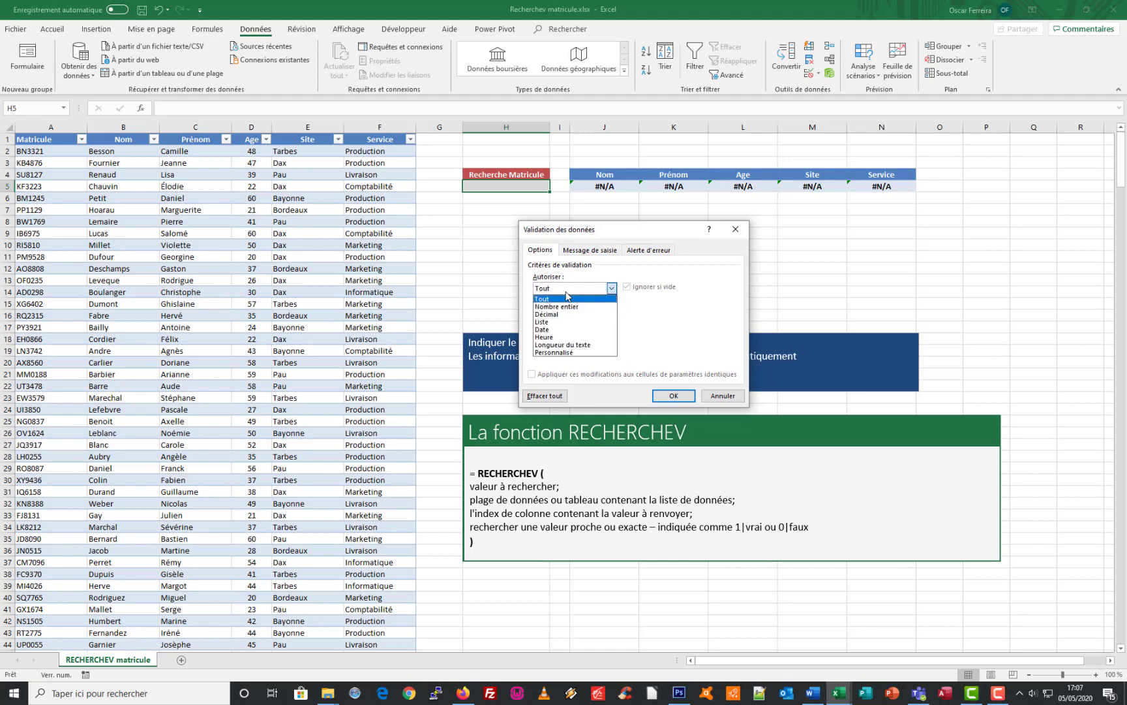
click(542, 322)
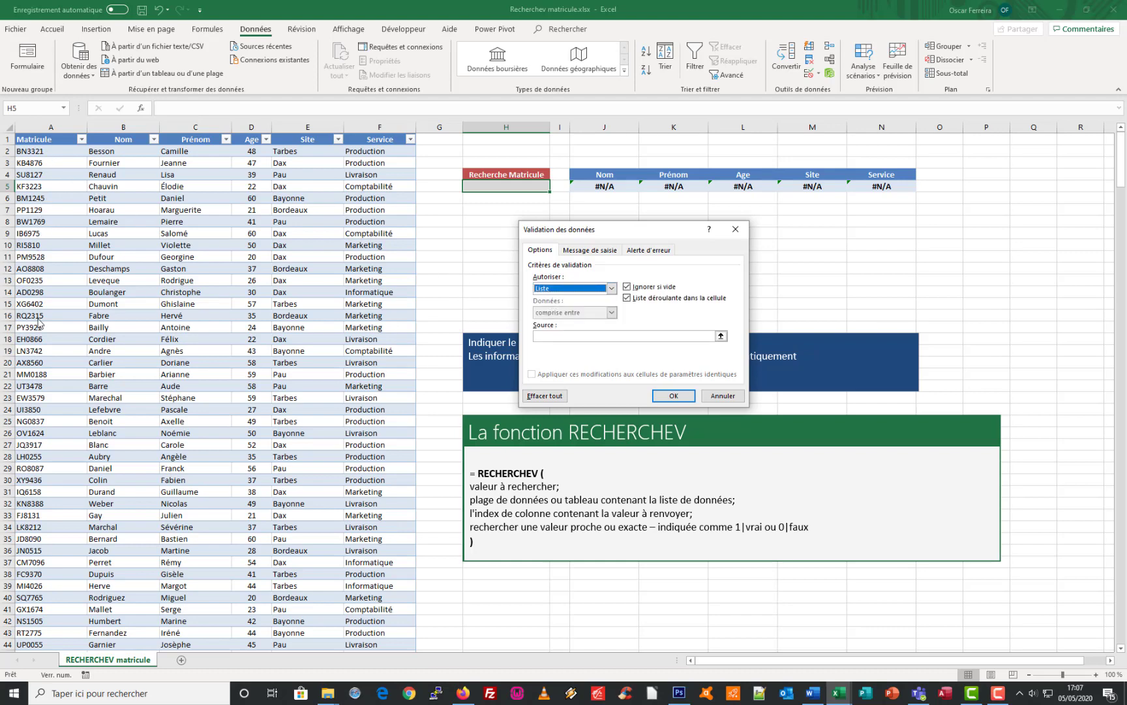
Step: Use the Matricule column range =$A$2:$A$195 as the source of H5's validation list and apply it
click(544, 336)
click(541, 335)
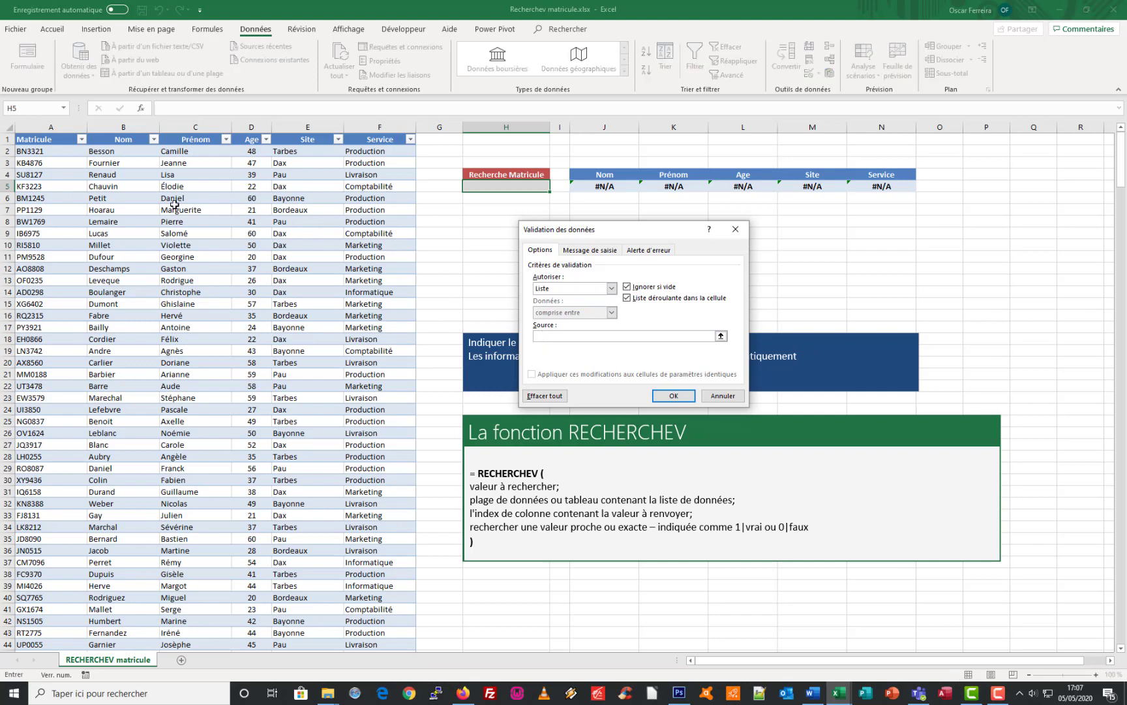
click(42, 138)
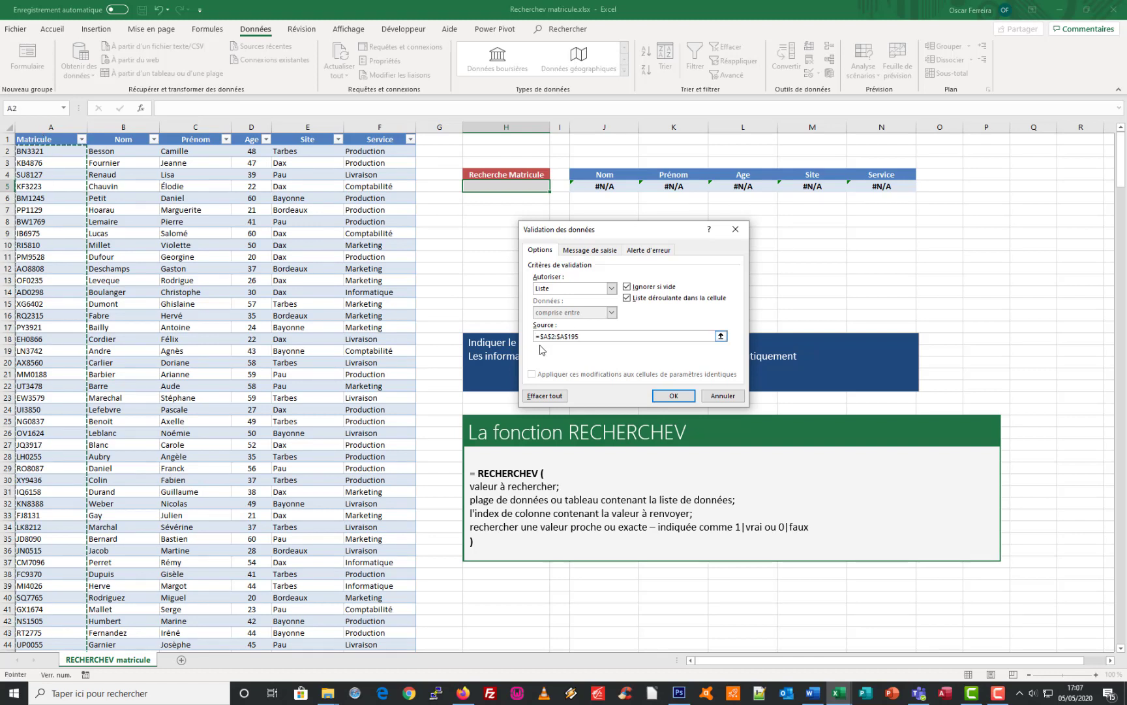
click(679, 399)
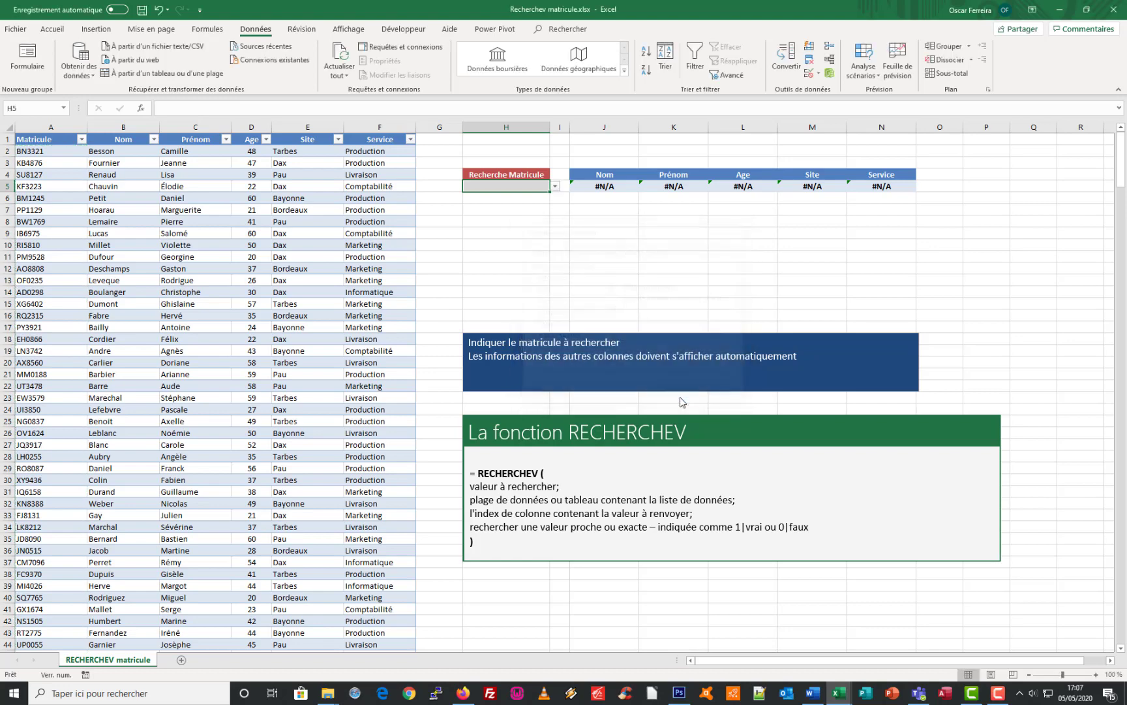
Step: Test the H5 drop-down list by choosing three different matricules, ending with the one in A25, and clear the cell
click(555, 187)
drag(555, 204, 556, 231)
click(508, 227)
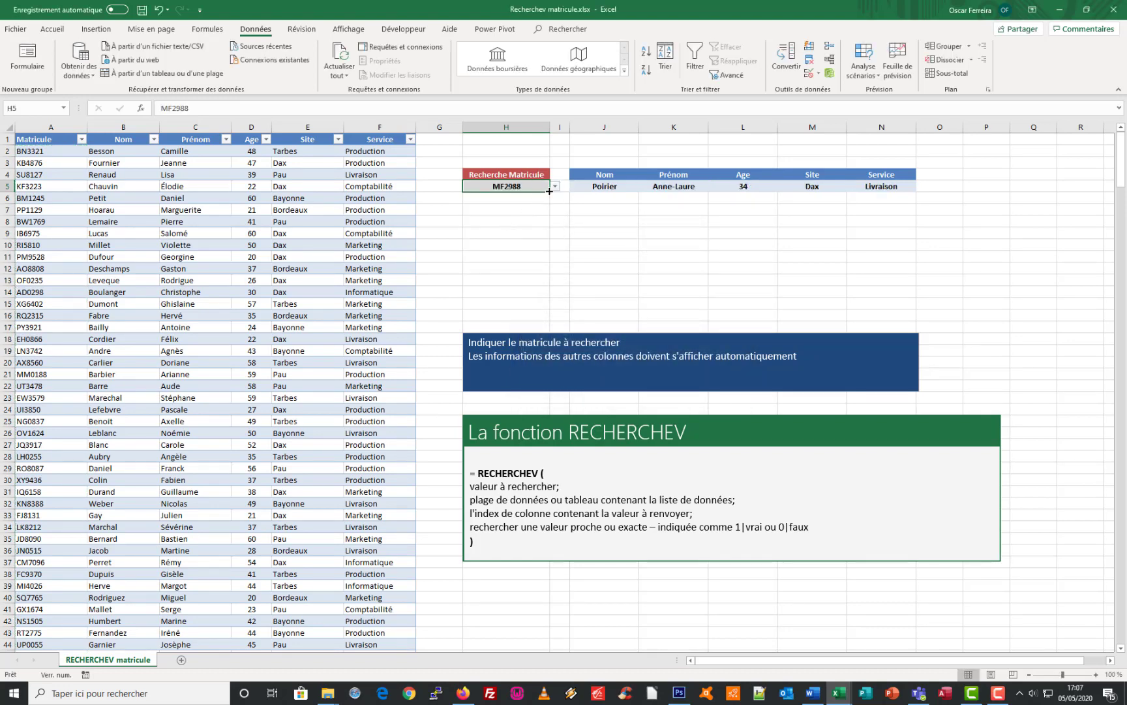
click(555, 188)
click(507, 223)
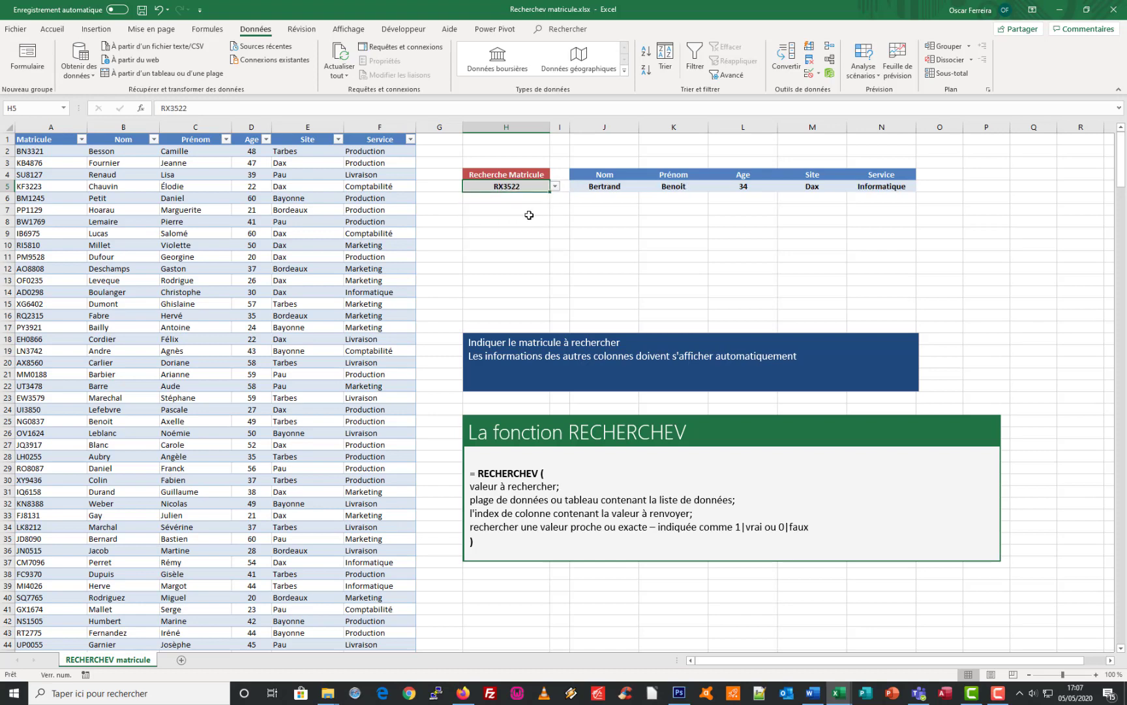
click(555, 187)
drag(552, 231, 552, 214)
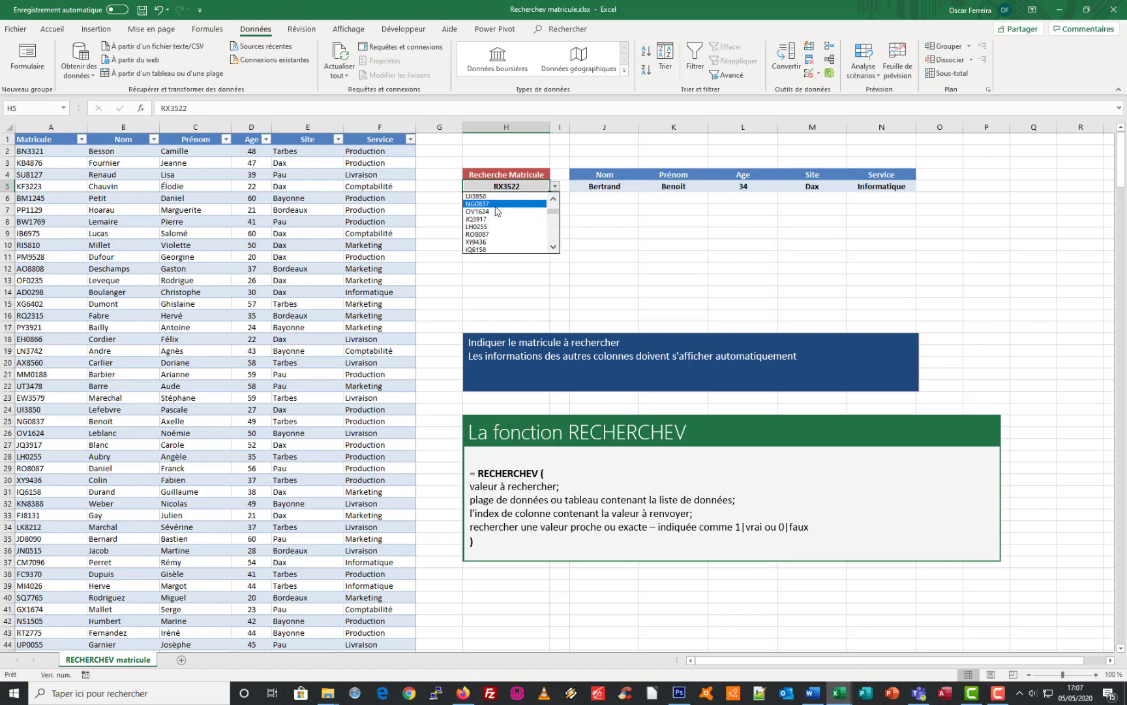
click(494, 206)
click(518, 210)
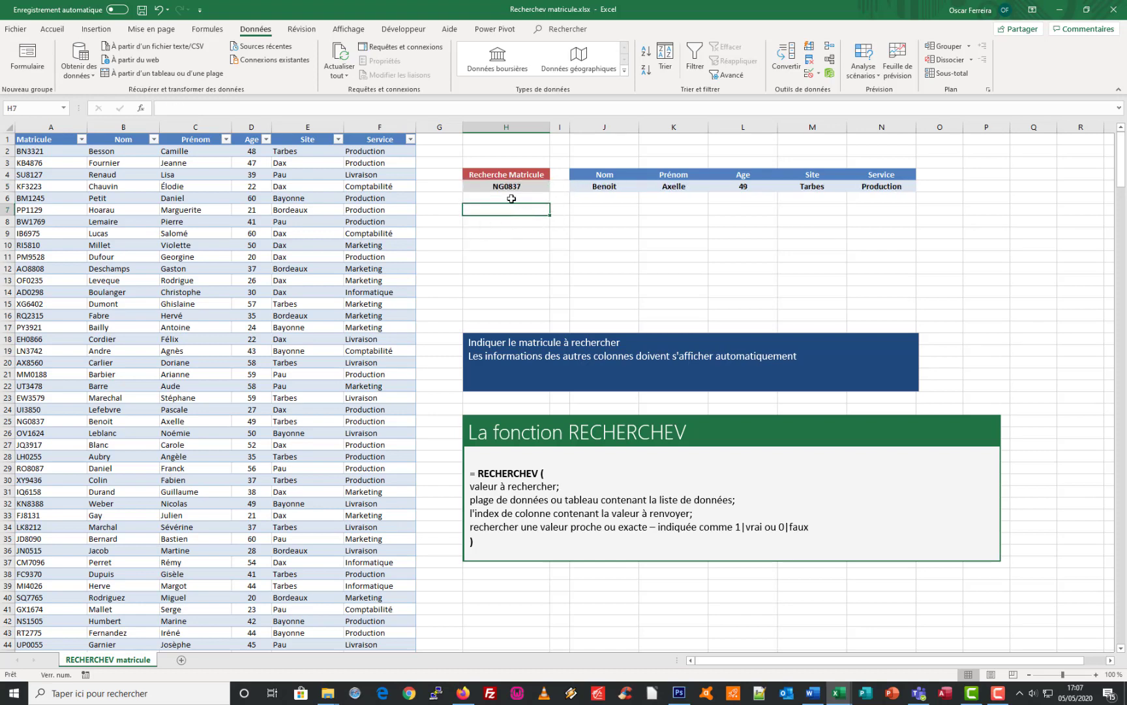
click(508, 188)
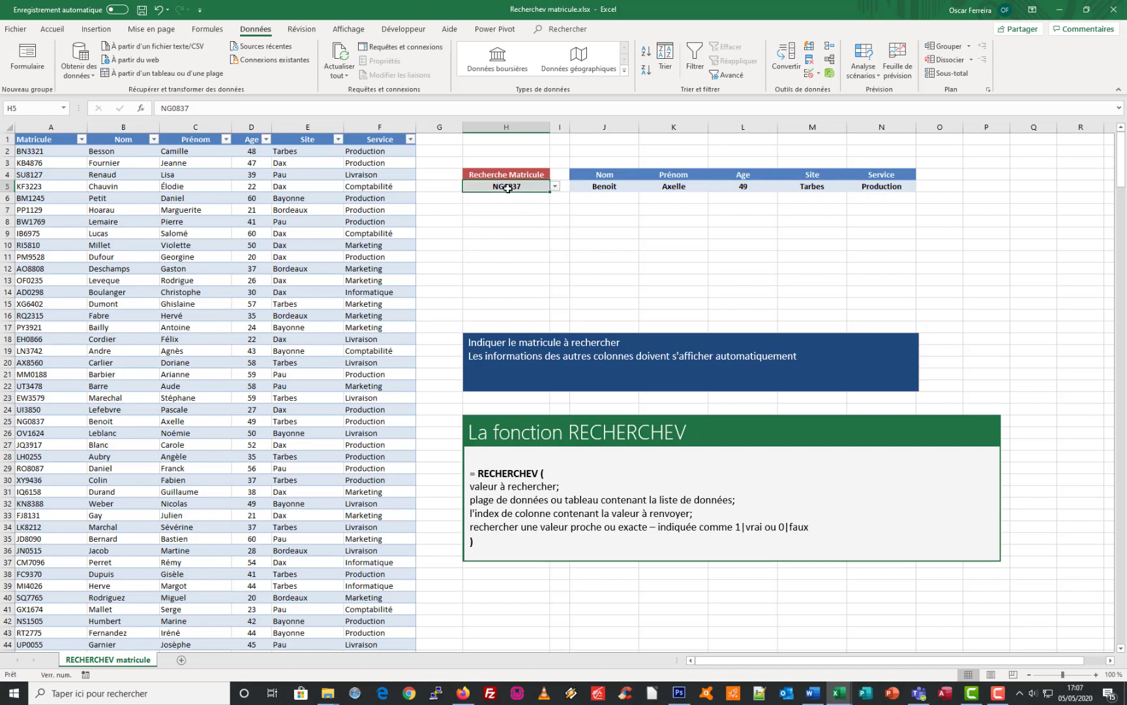
key(Delete)
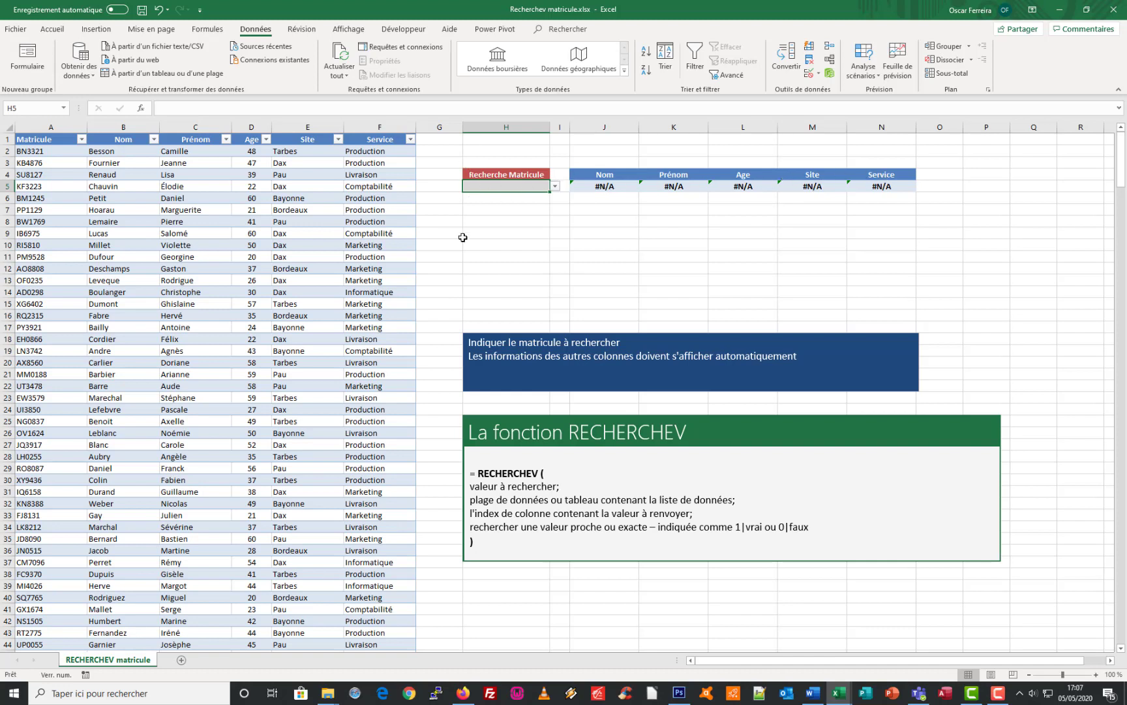
Step: Insert the SIERREUR function in front of RECHERCHEV in the J5 formula
click(595, 186)
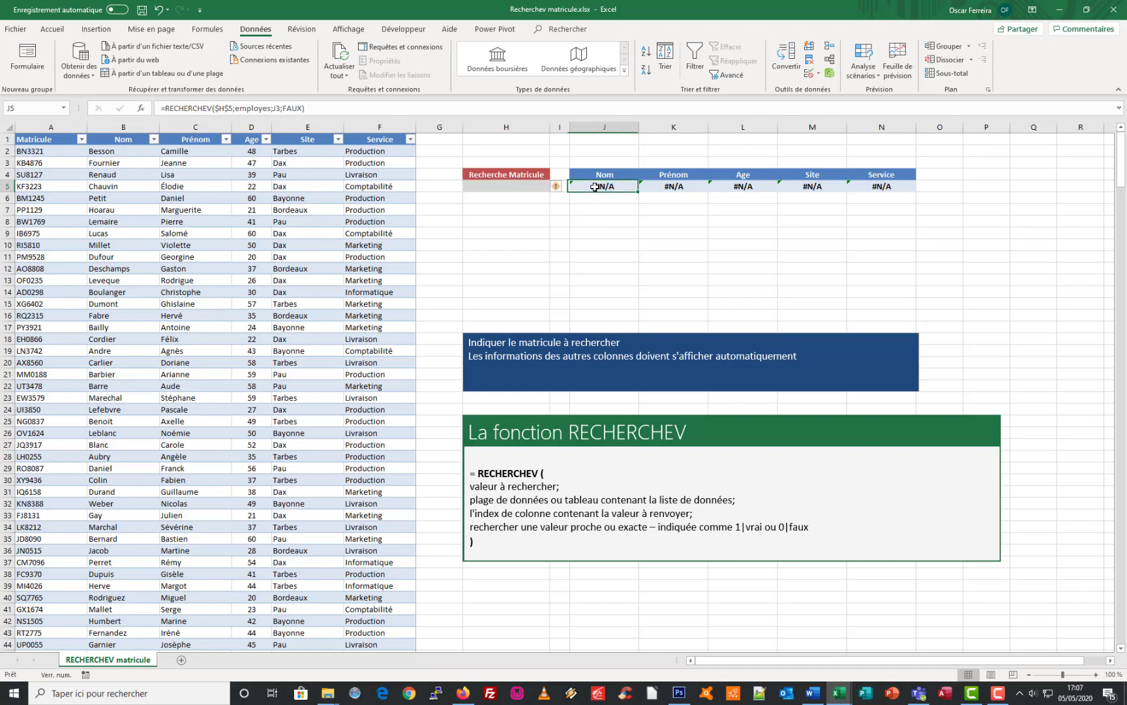
click(174, 106)
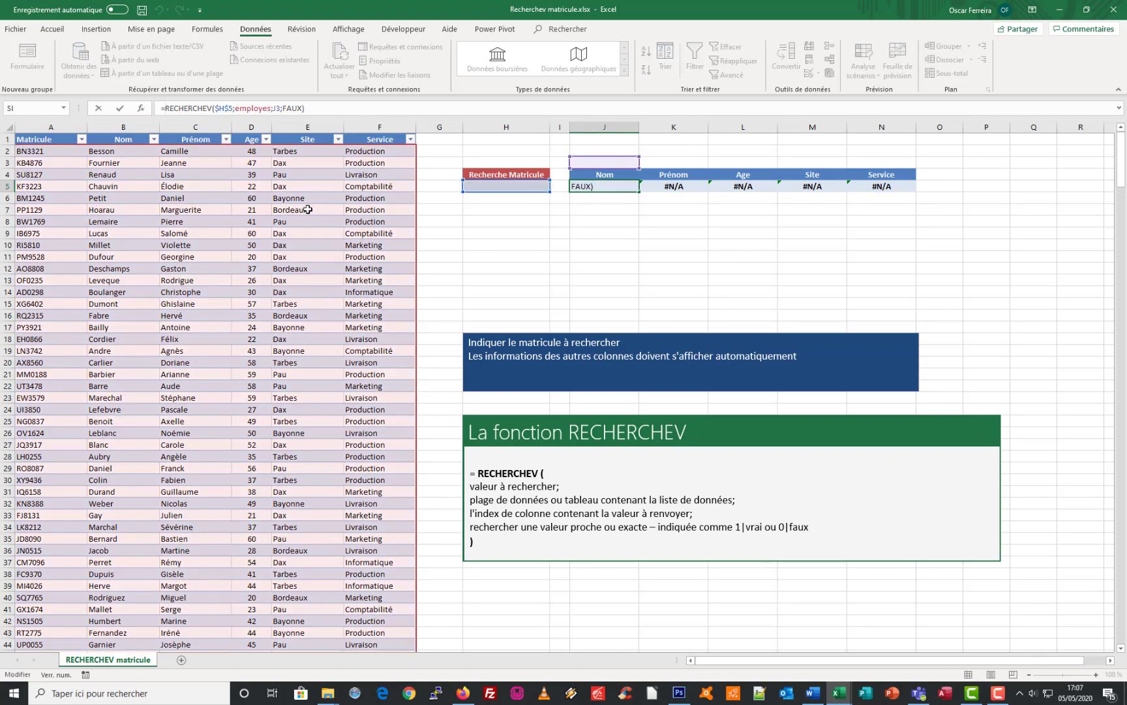
text(si)
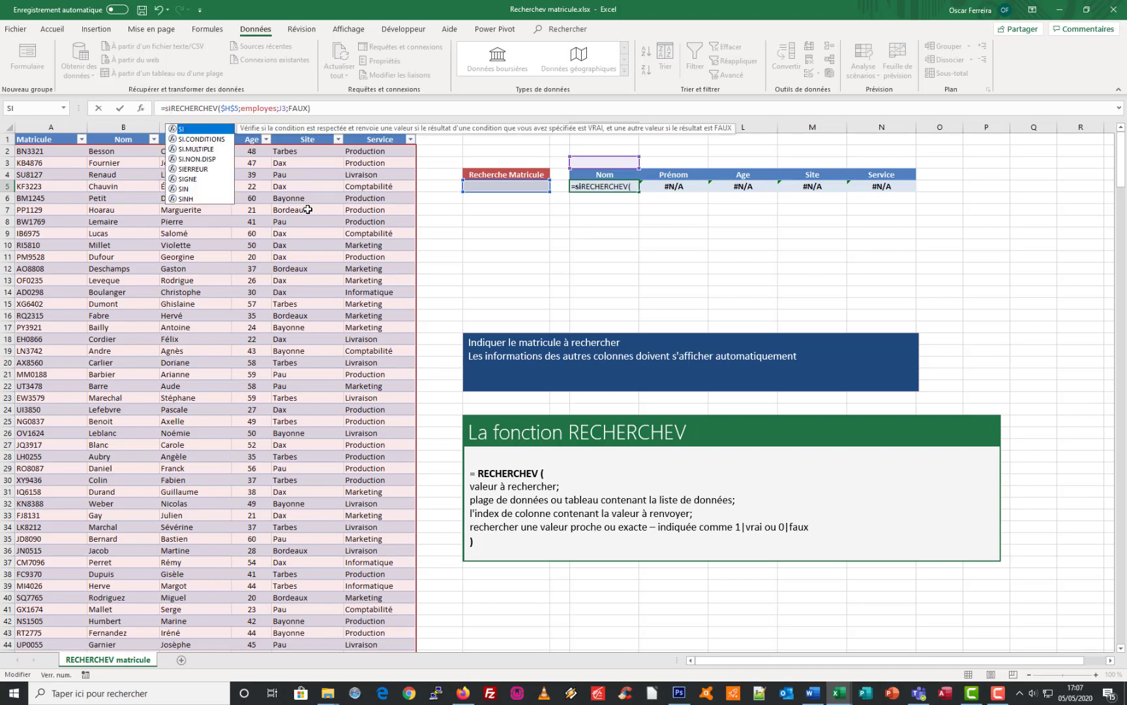
double_click(204, 169)
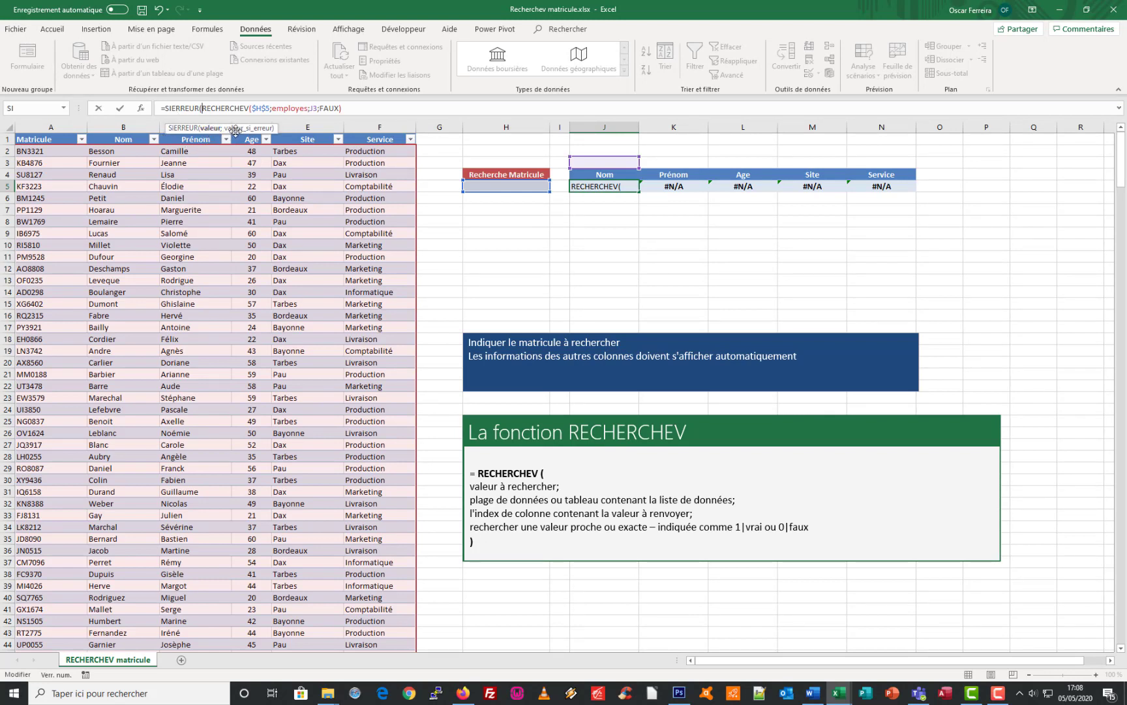
Step: Set the Valeur_si_erreur argument of SIERREUR in J5 to an empty string ("") and confirm the formula
click(181, 108)
click(141, 108)
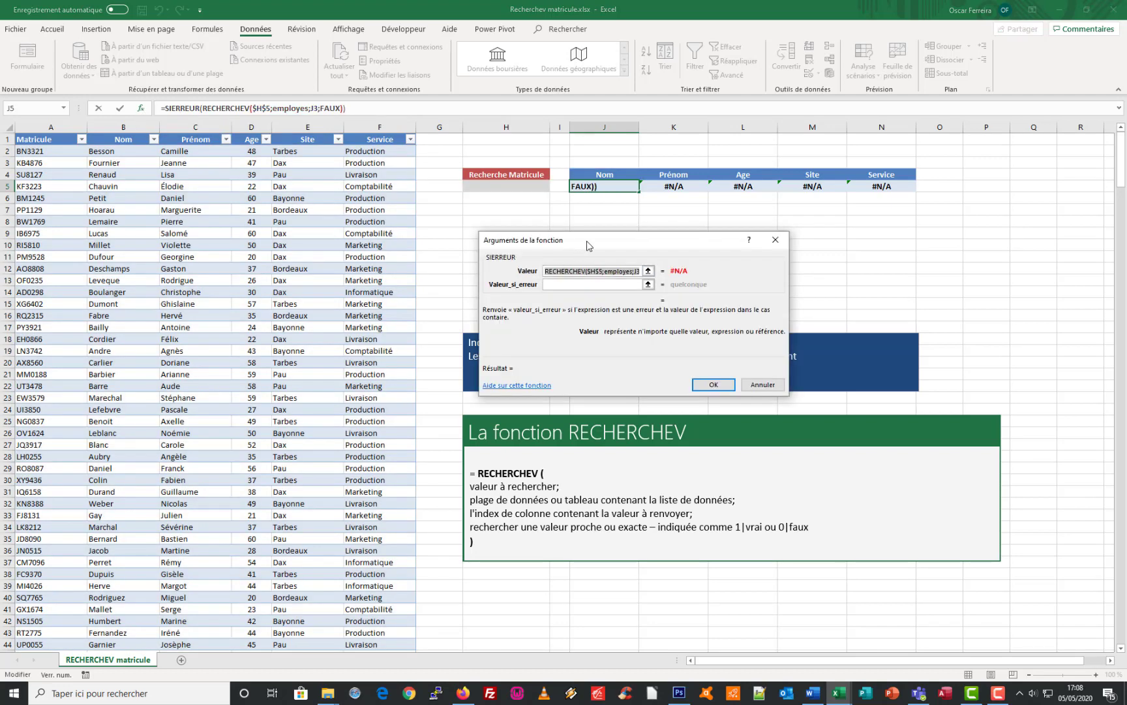
drag(587, 245, 552, 247)
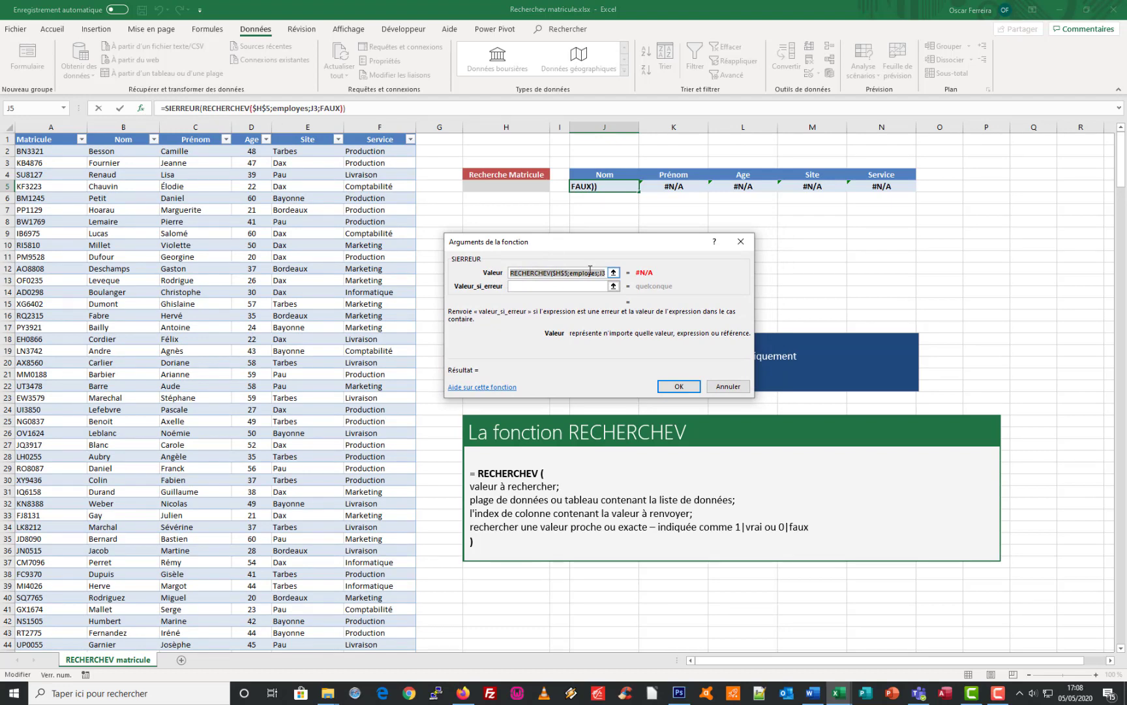
click(518, 286)
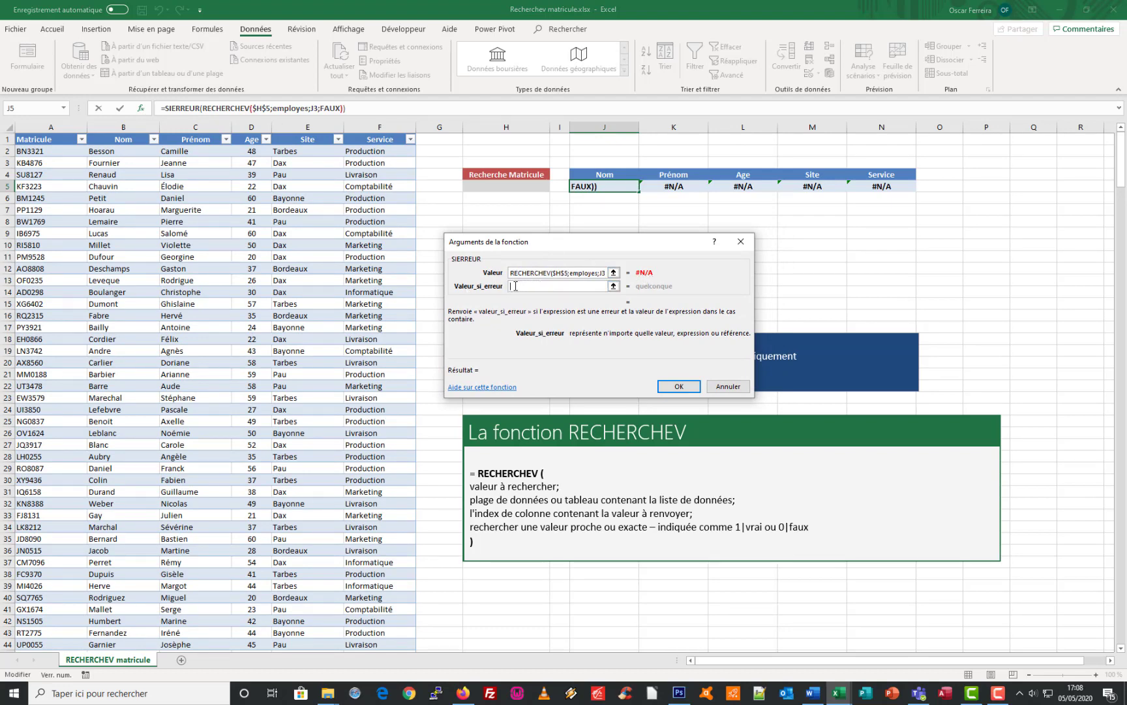
text("")
click(679, 386)
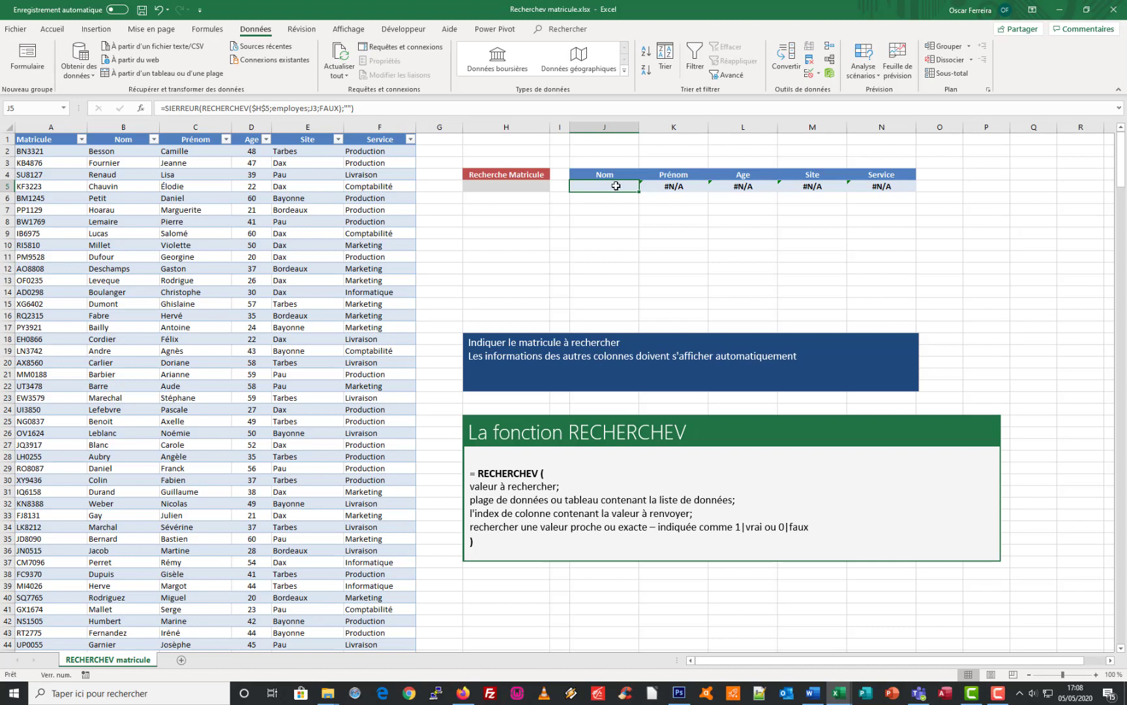
Step: Test the new J5 formula by choosing the matricule from A6 in the H5 list, and clear H5 again
click(522, 188)
click(555, 187)
click(526, 229)
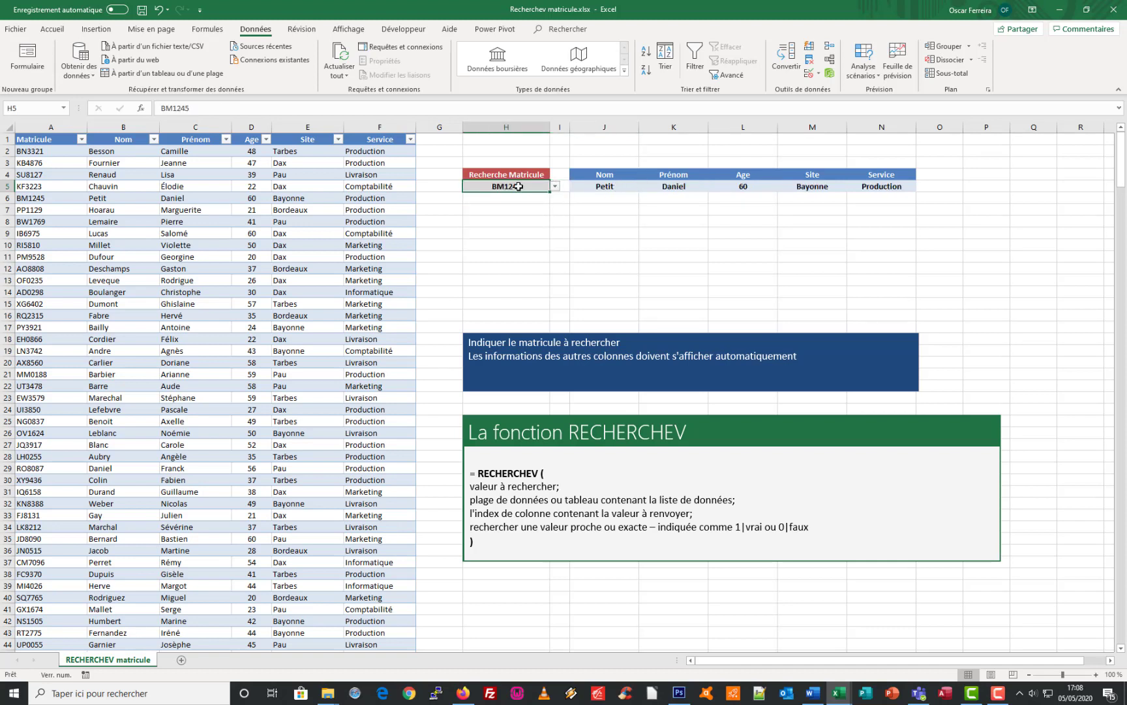
key(Delete)
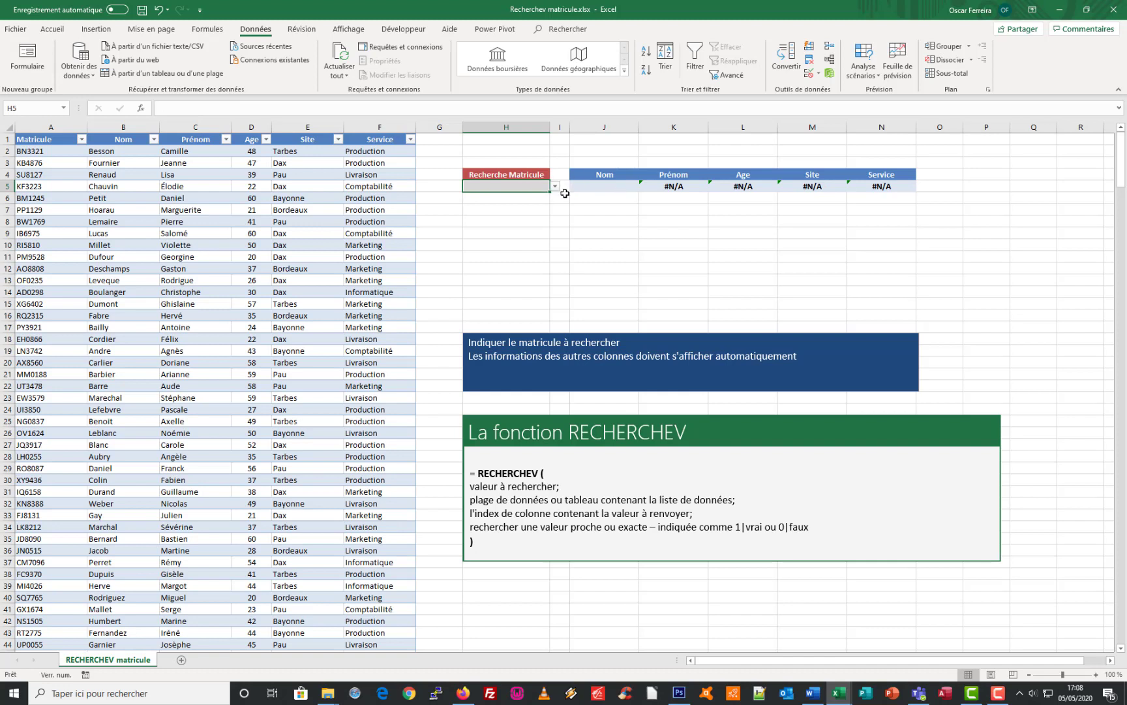
Step: Copy the J5 SIERREUR formula across to N5 and check the copied formulas in the Prénom to Service cells
click(599, 191)
drag(640, 191, 881, 190)
click(753, 188)
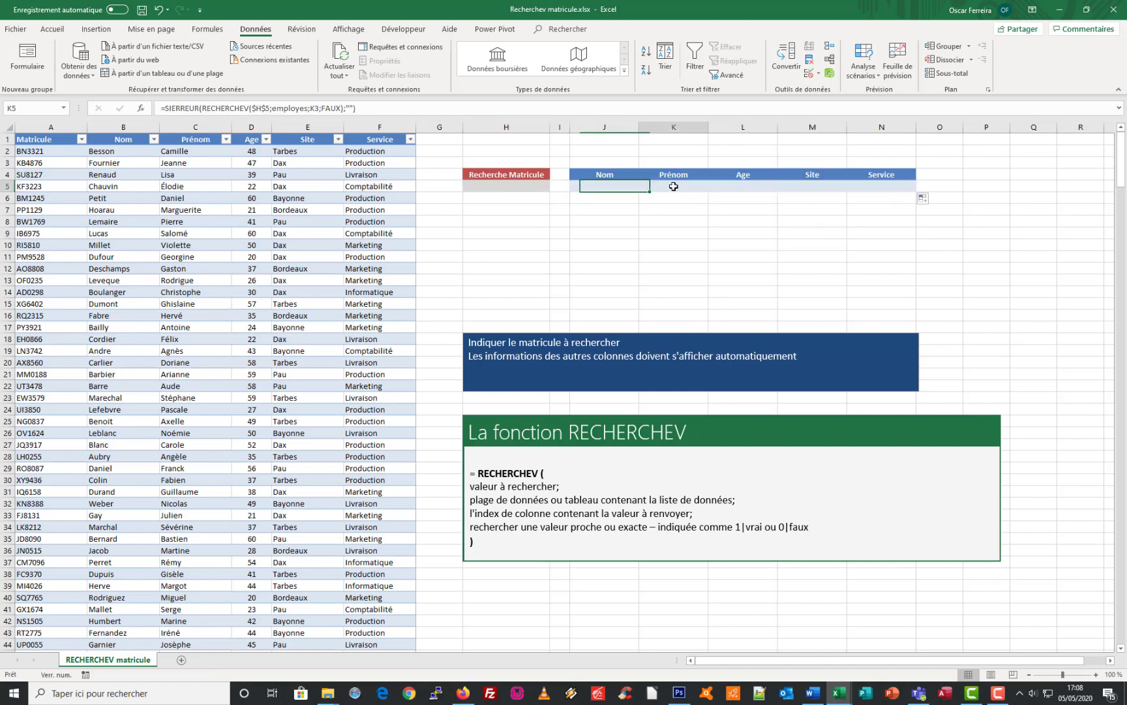
click(804, 185)
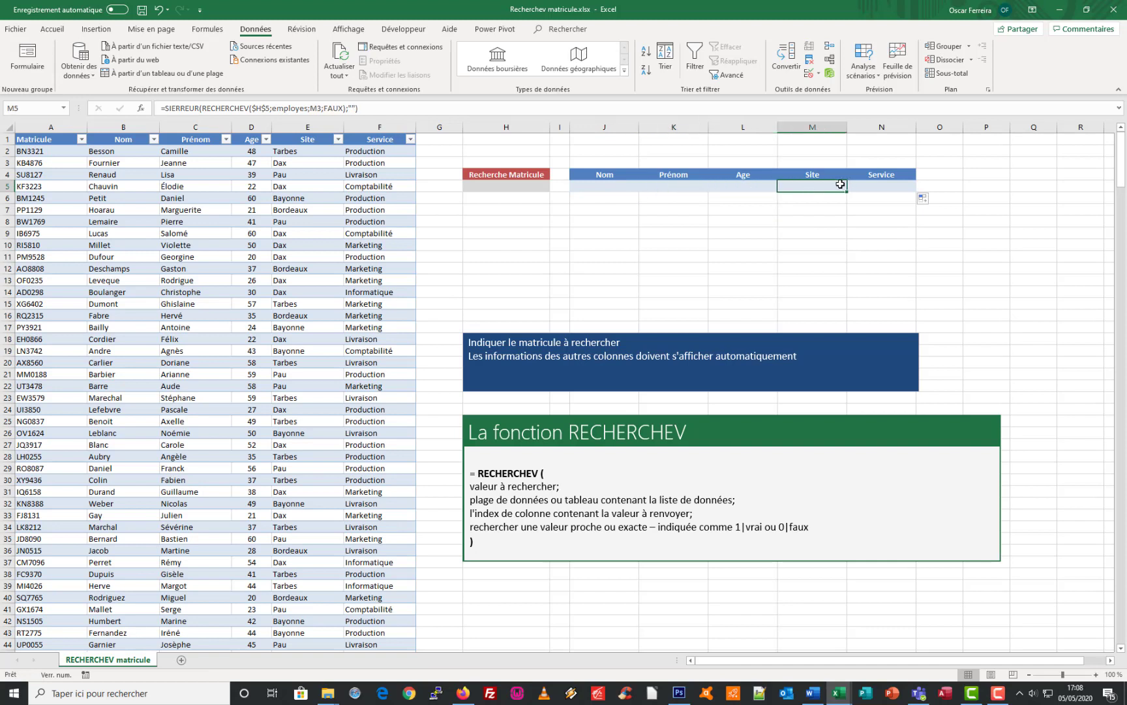
click(876, 185)
click(806, 188)
click(750, 187)
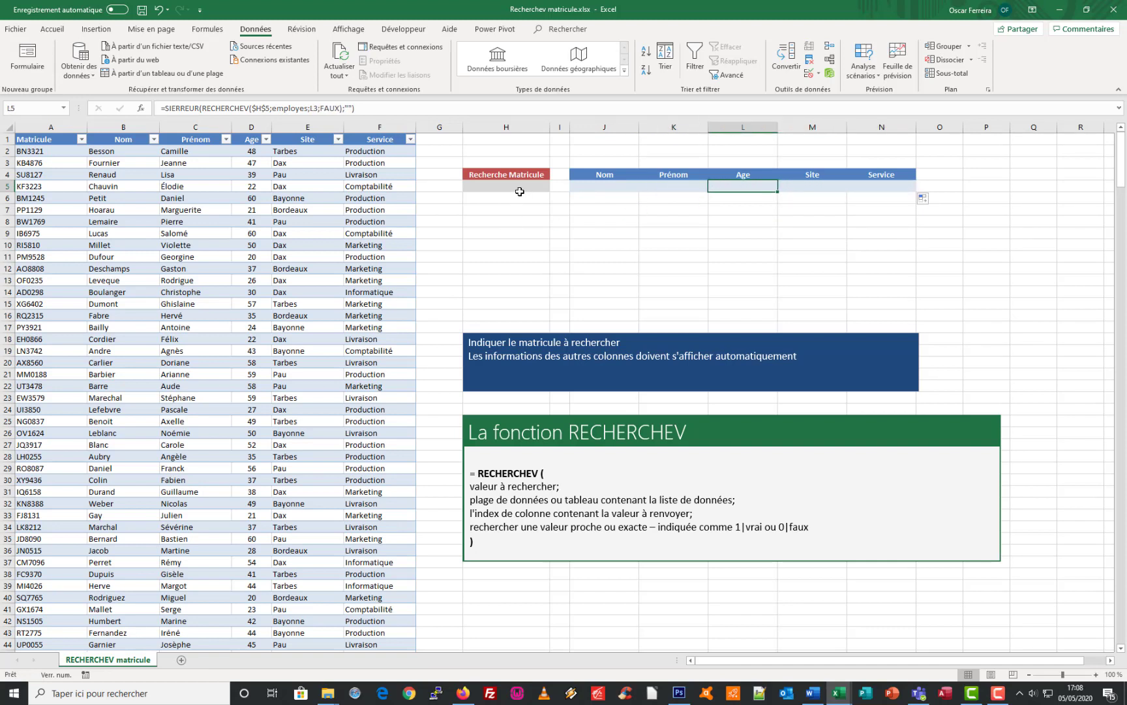
Step: Test the completed lookup by choosing the matricules from A6, A11, A17 and A19 in H5, and clear the cell
click(517, 186)
click(555, 188)
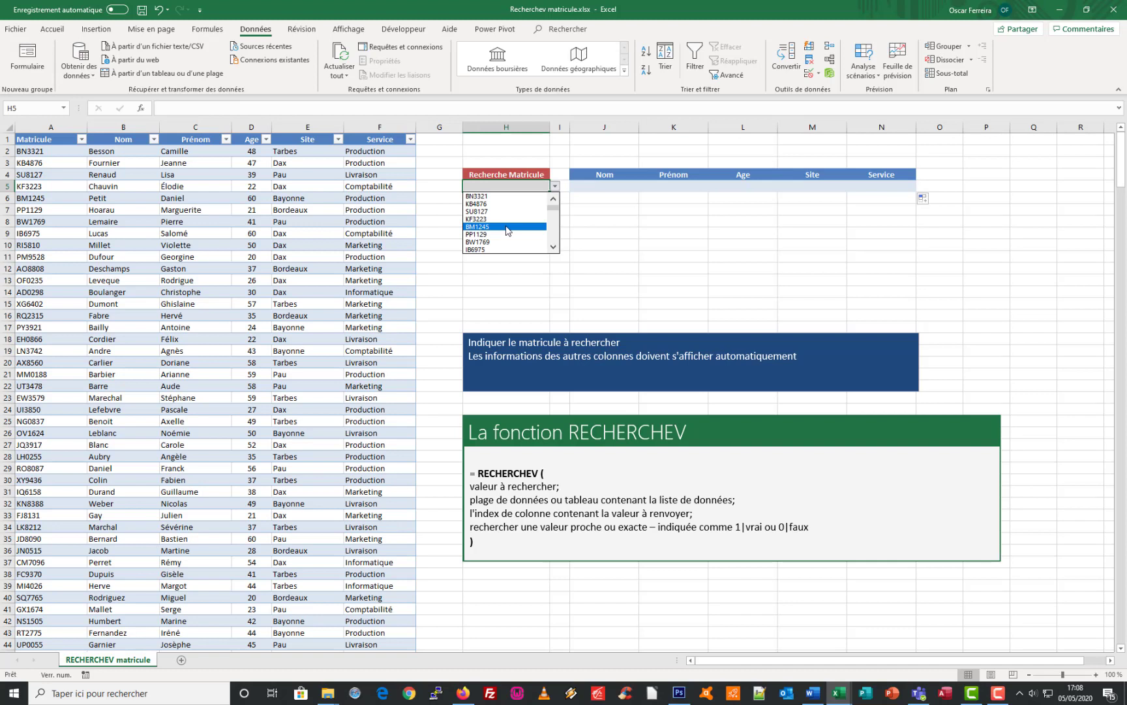
click(506, 227)
click(555, 187)
click(514, 230)
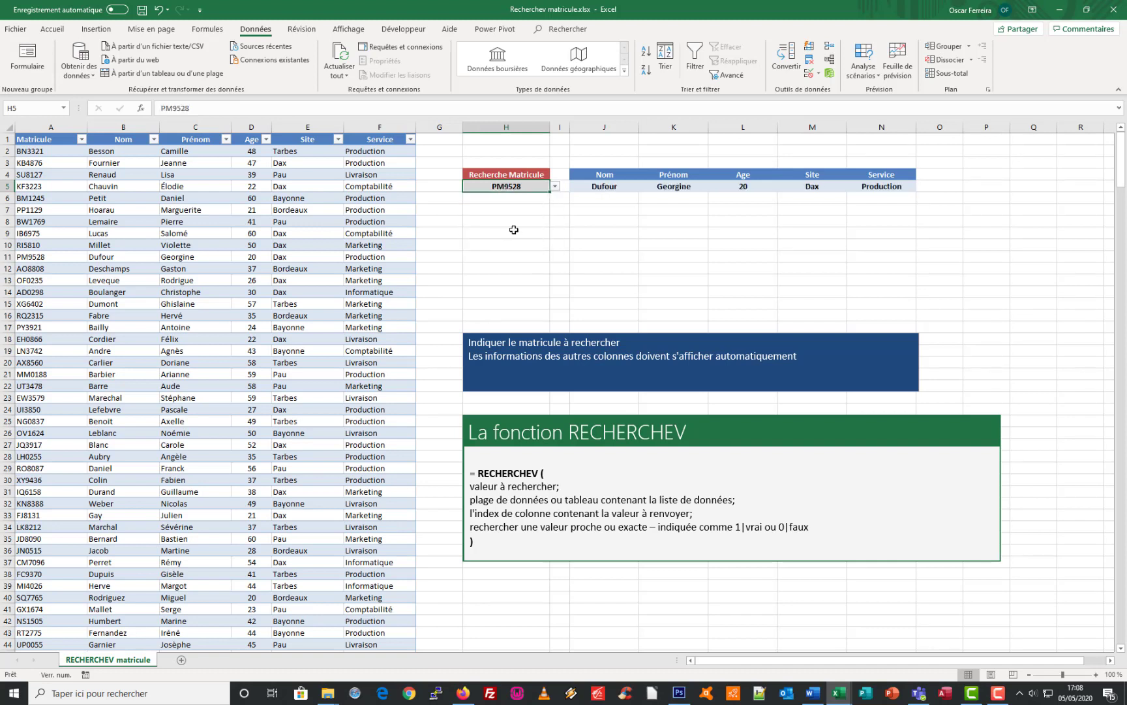
click(556, 187)
click(536, 227)
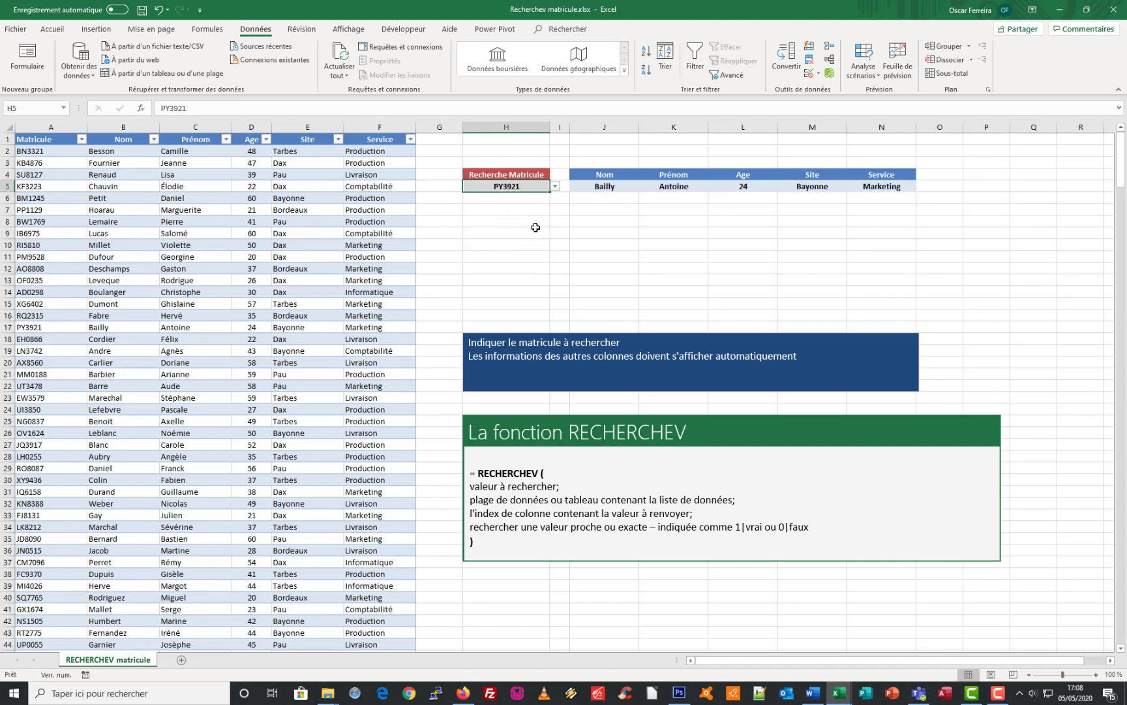
click(555, 186)
click(513, 195)
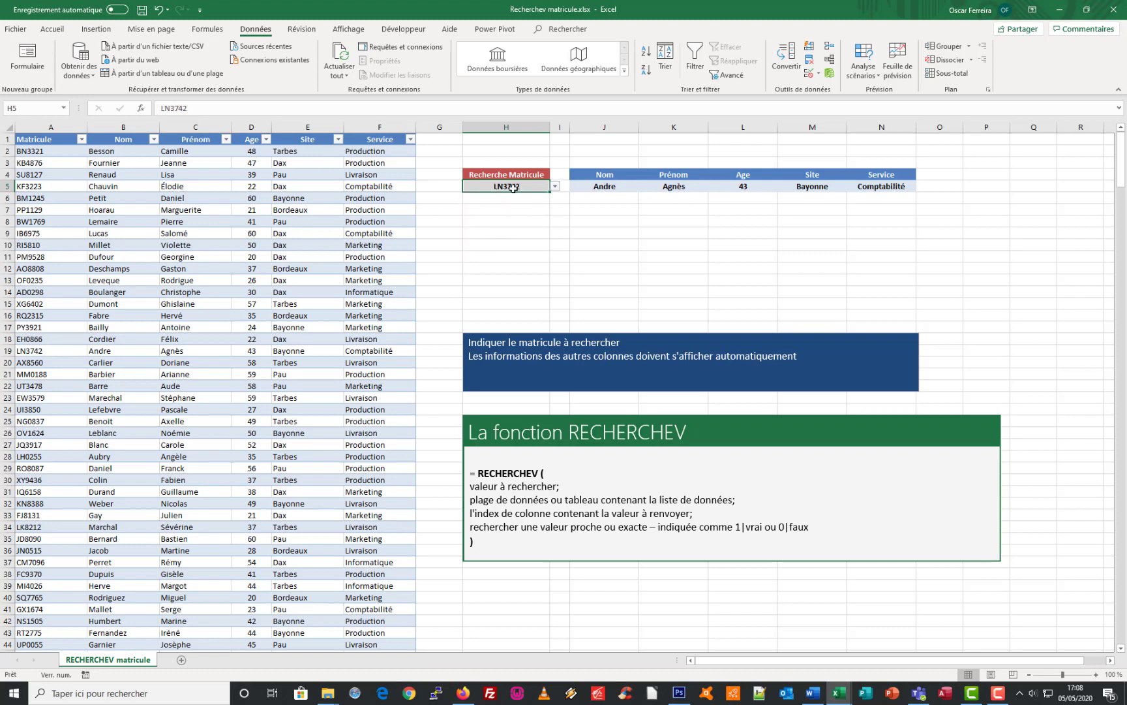
key(Delete)
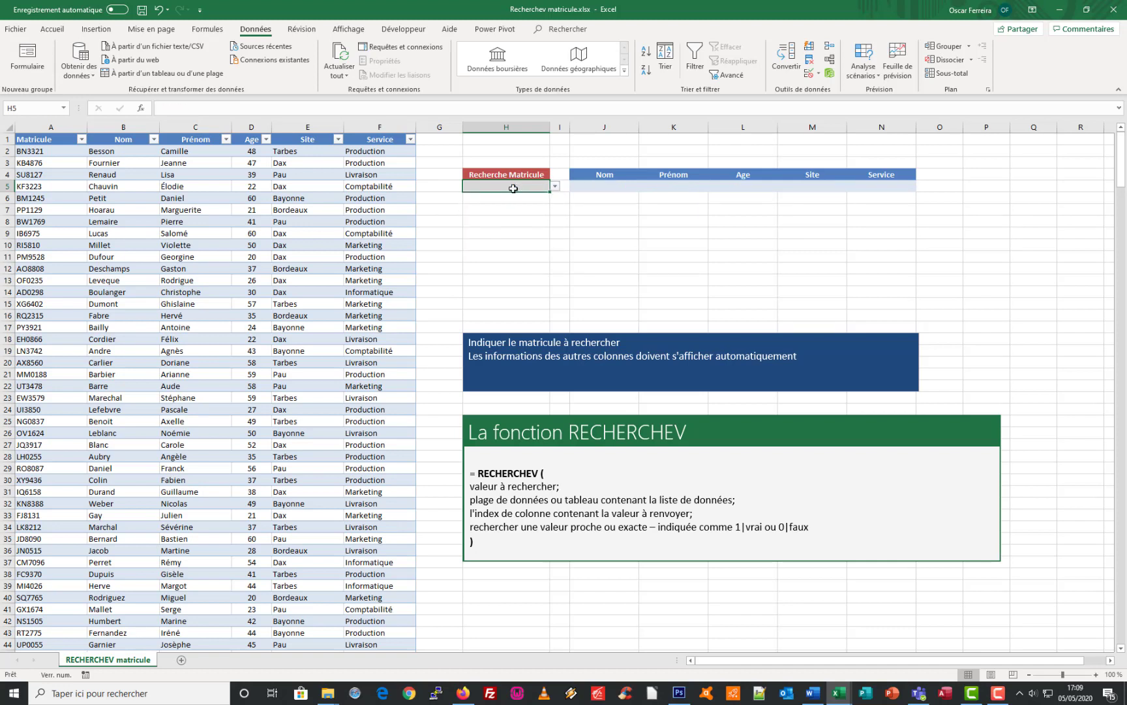